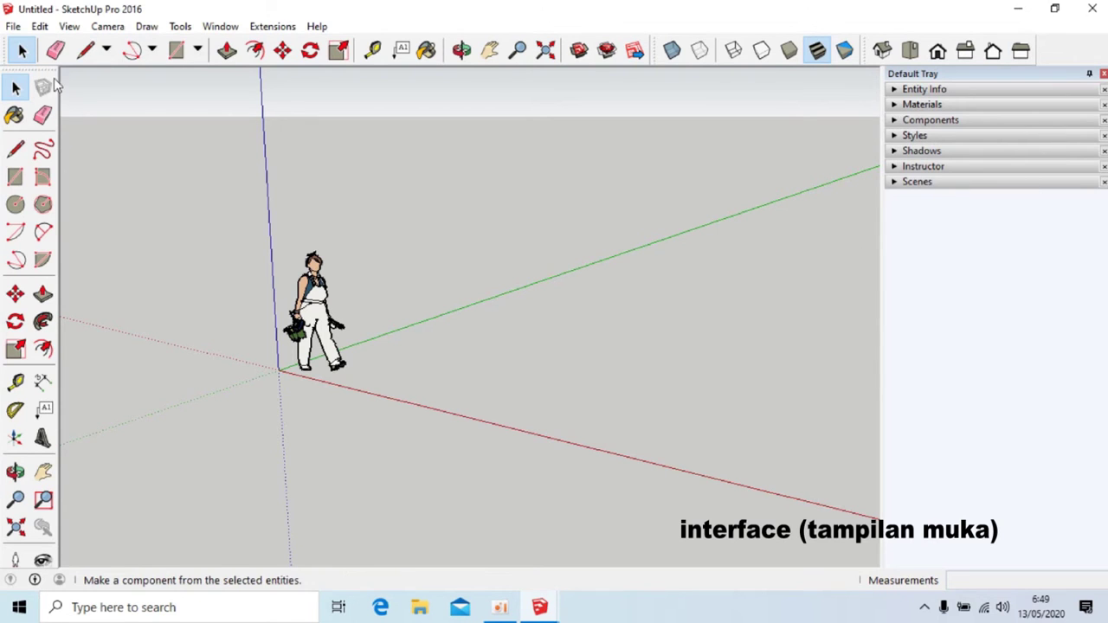
- Undock the Large Tool Set toolbar into the drawing area and close it
drag(54, 78, 338, 156)
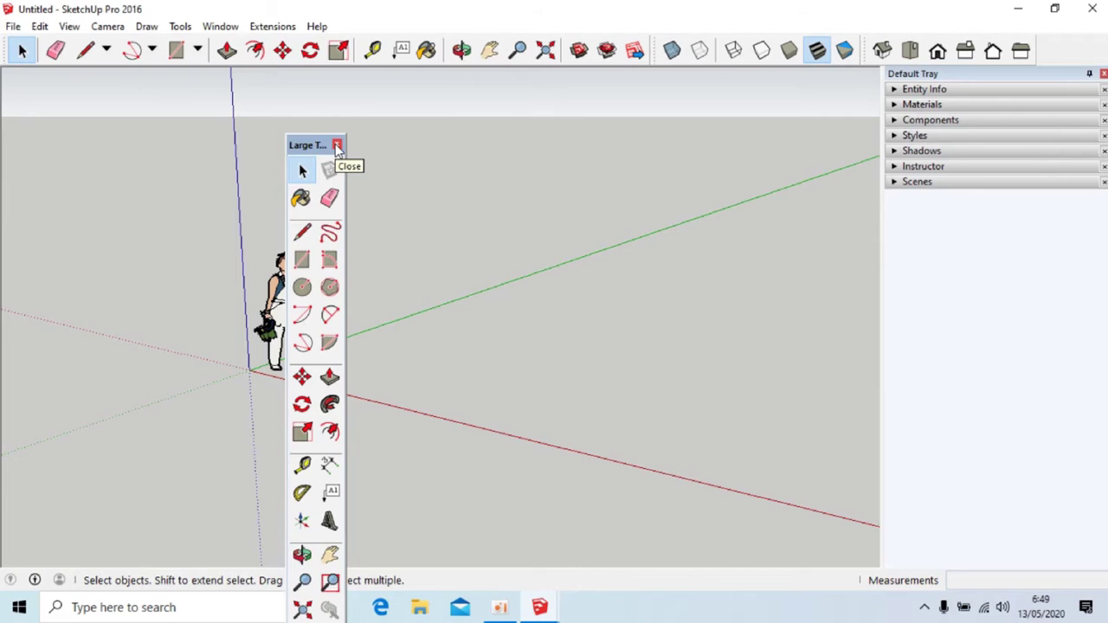
click(337, 145)
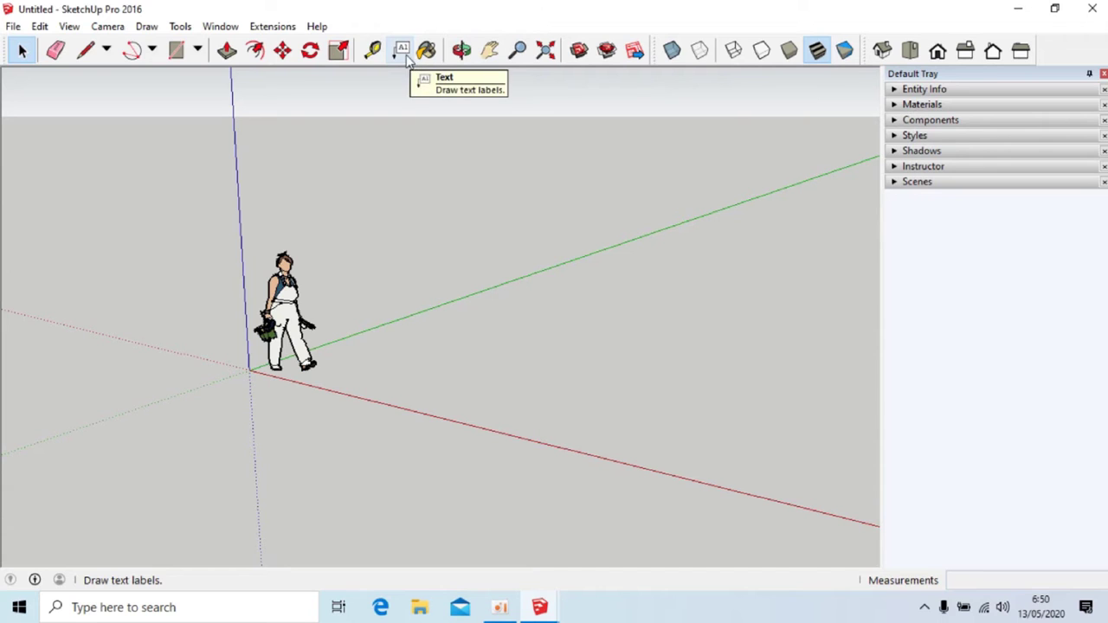
- Show the Large Tool Set toolbar and place it along the left edge of the drawing area
click(70, 26)
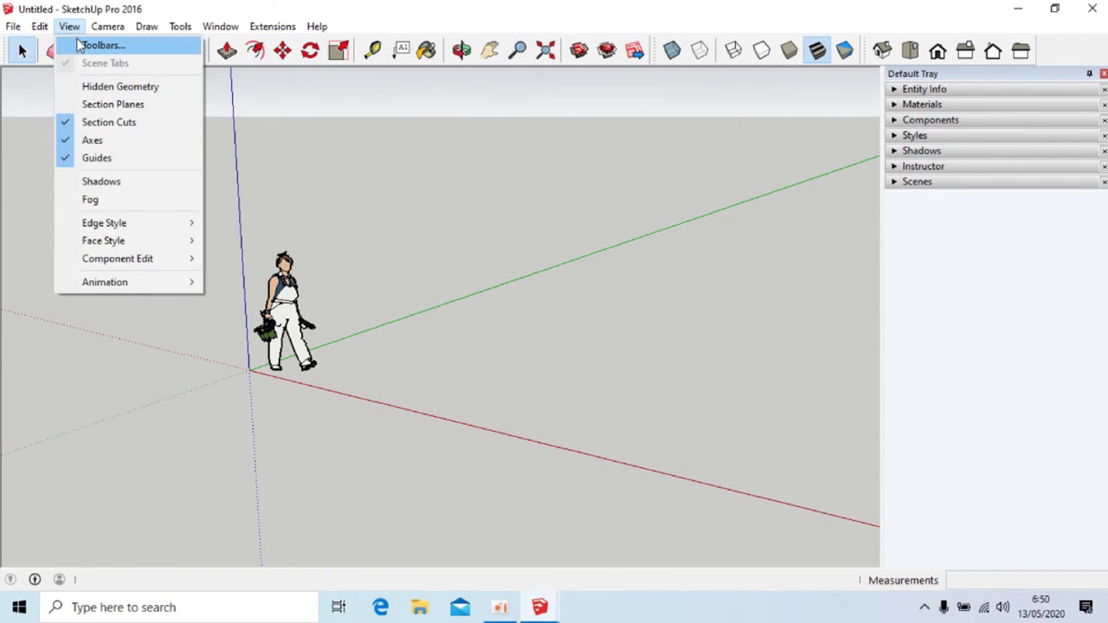
click(97, 45)
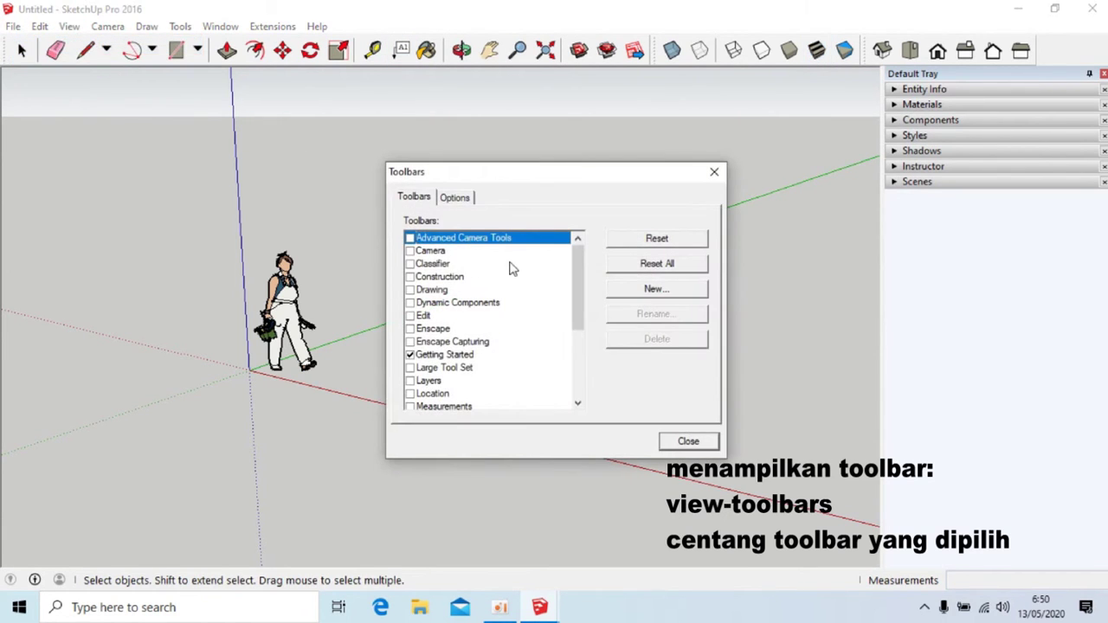
drag(576, 260, 577, 294)
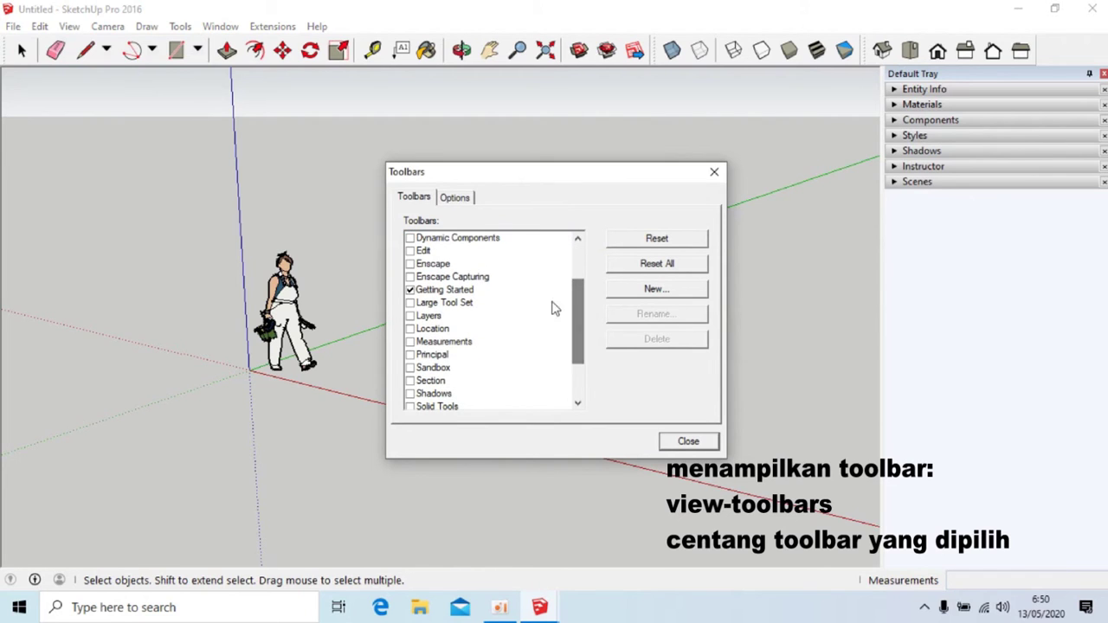
click(410, 303)
drag(299, 141, 20, 77)
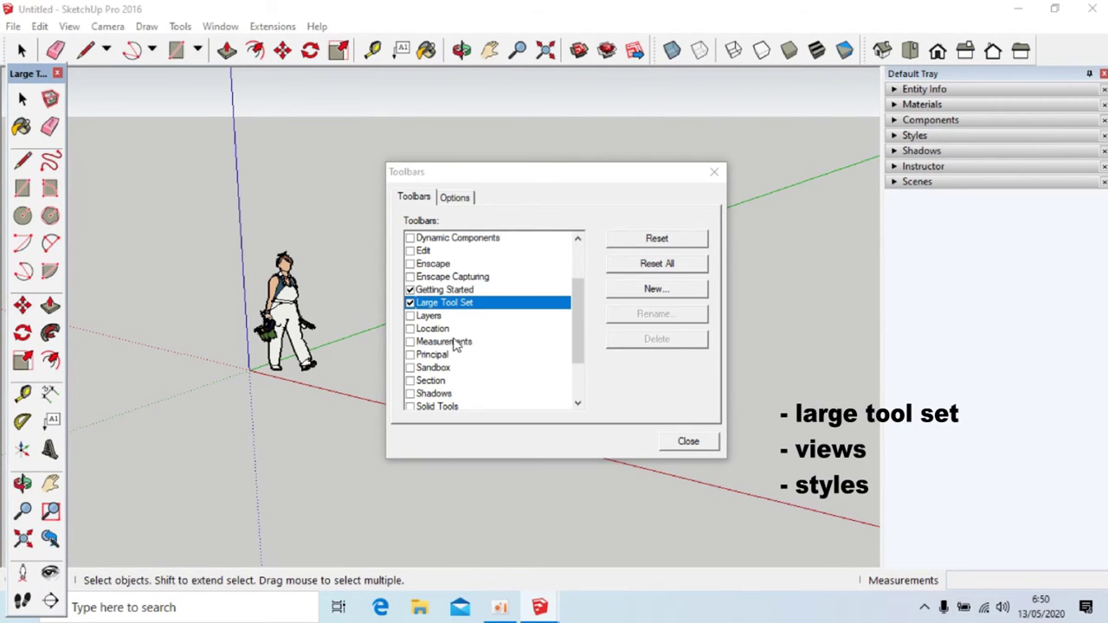
- Undock the Styles and Views toolbars and float them side by side over the drawing area
drag(579, 312, 577, 384)
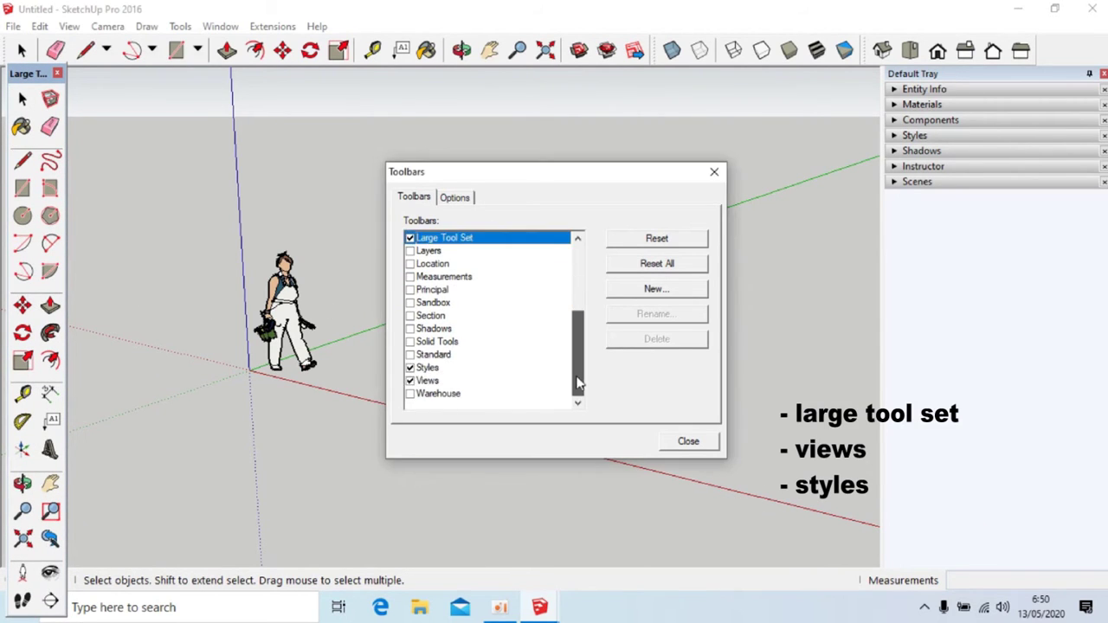
click(419, 369)
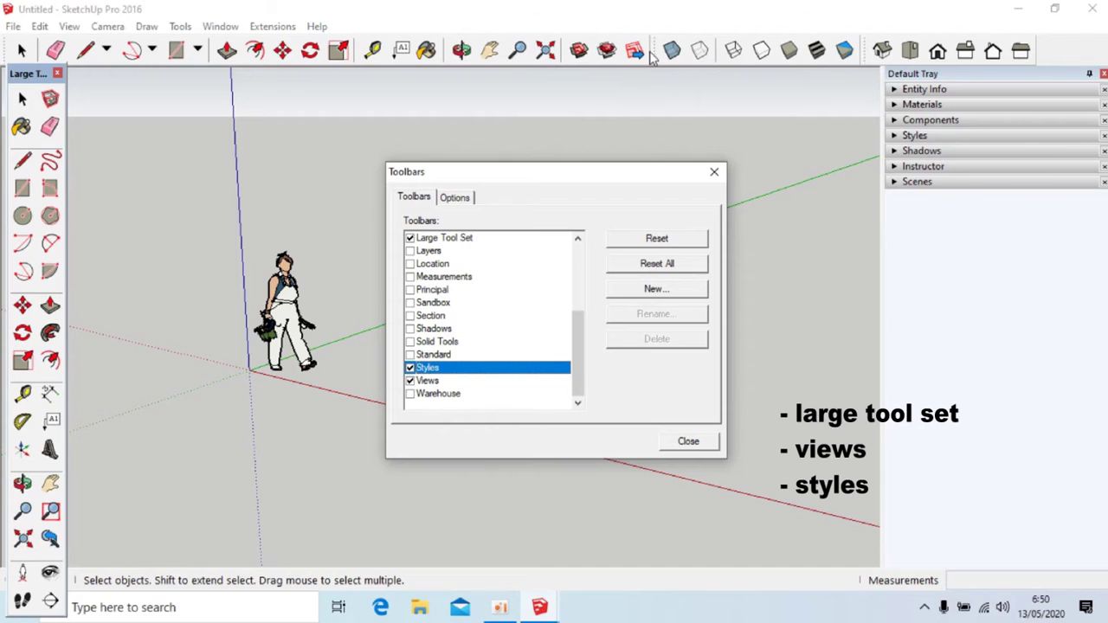
drag(658, 52, 139, 102)
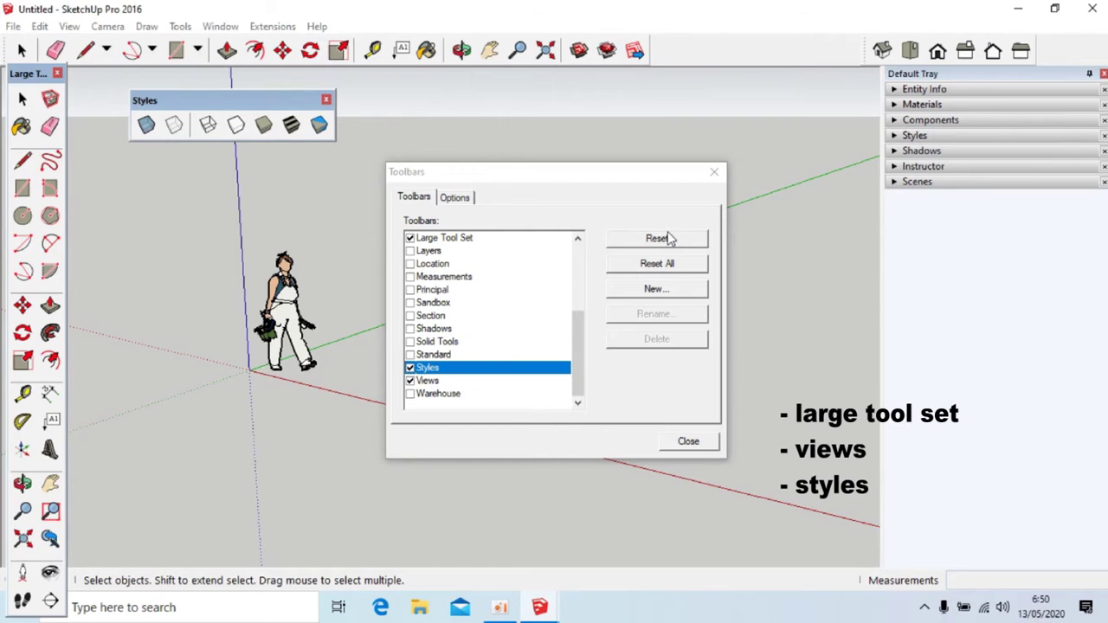
click(413, 384)
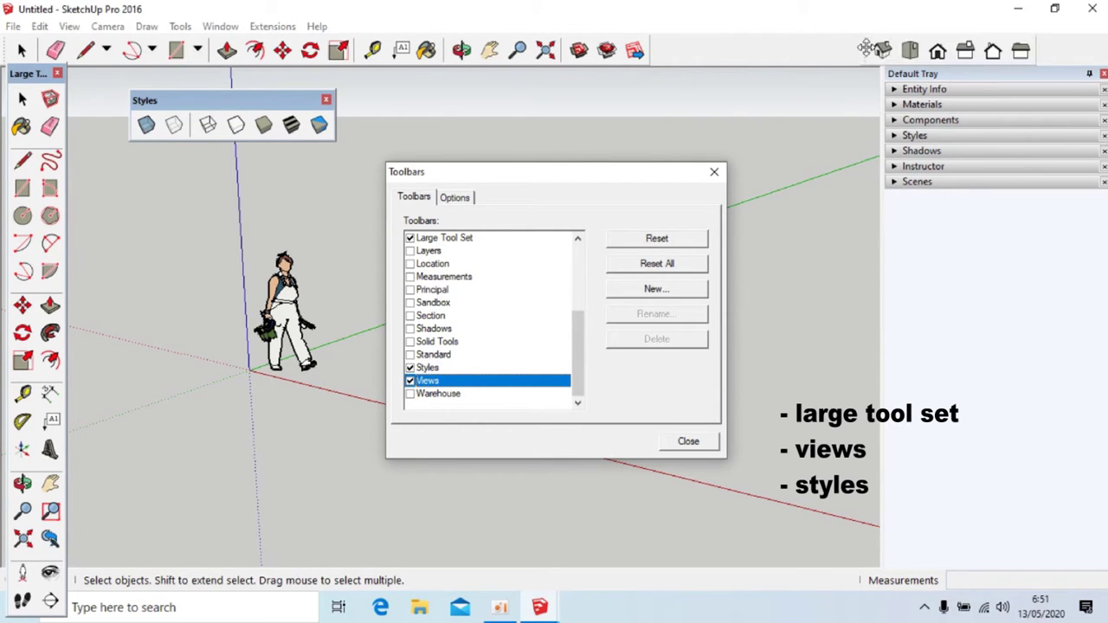
drag(866, 50, 400, 130)
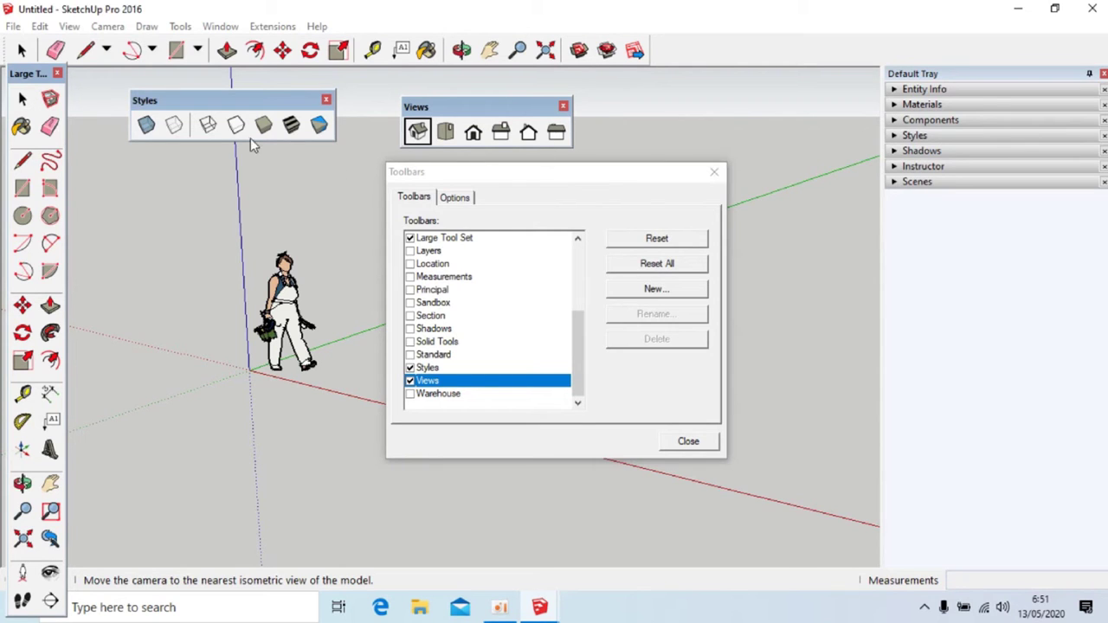
- Dock the Styles and Views toolbars back in the row with the Getting Started tools and close the toolbar settings
drag(238, 112, 755, 51)
drag(510, 106, 991, 52)
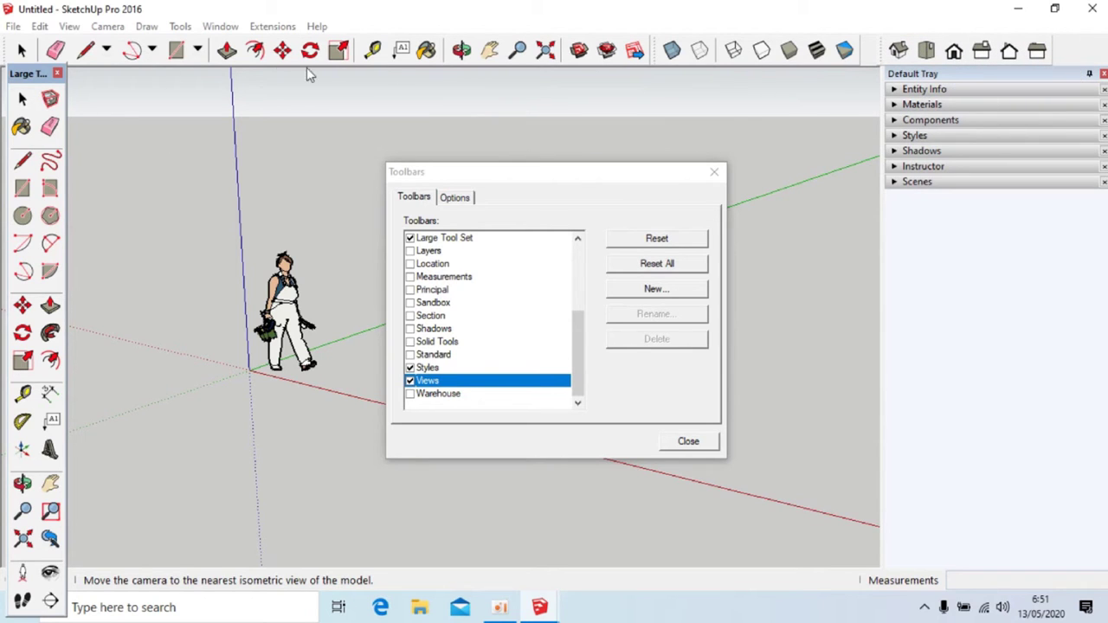
click(714, 172)
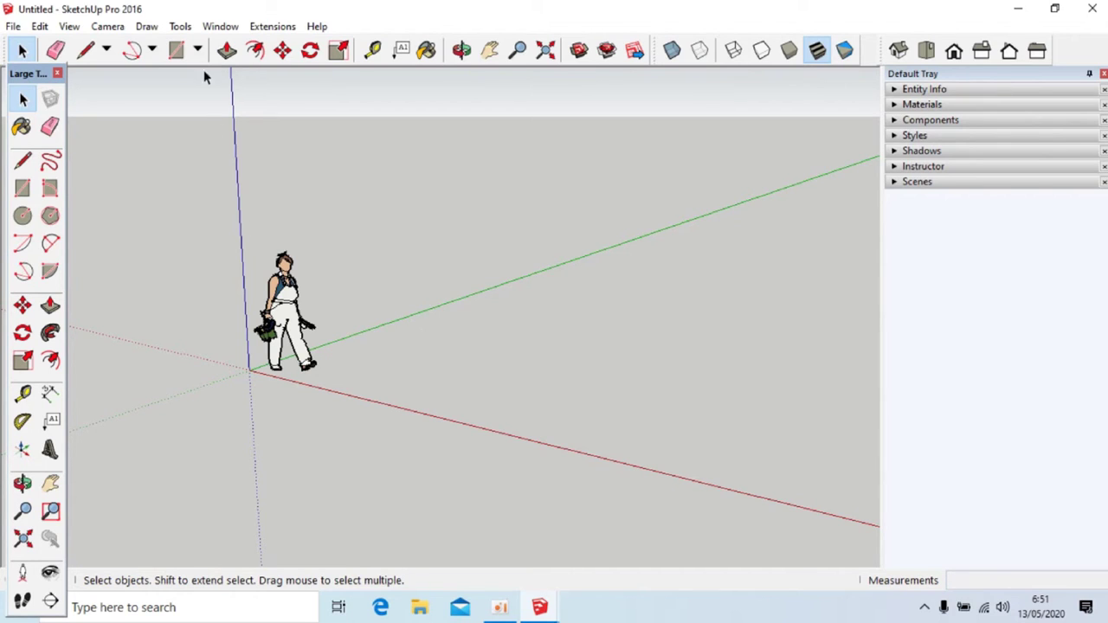
- Examine the model's length unit settings, including the format, unit and precision choices, and close the model information
click(221, 27)
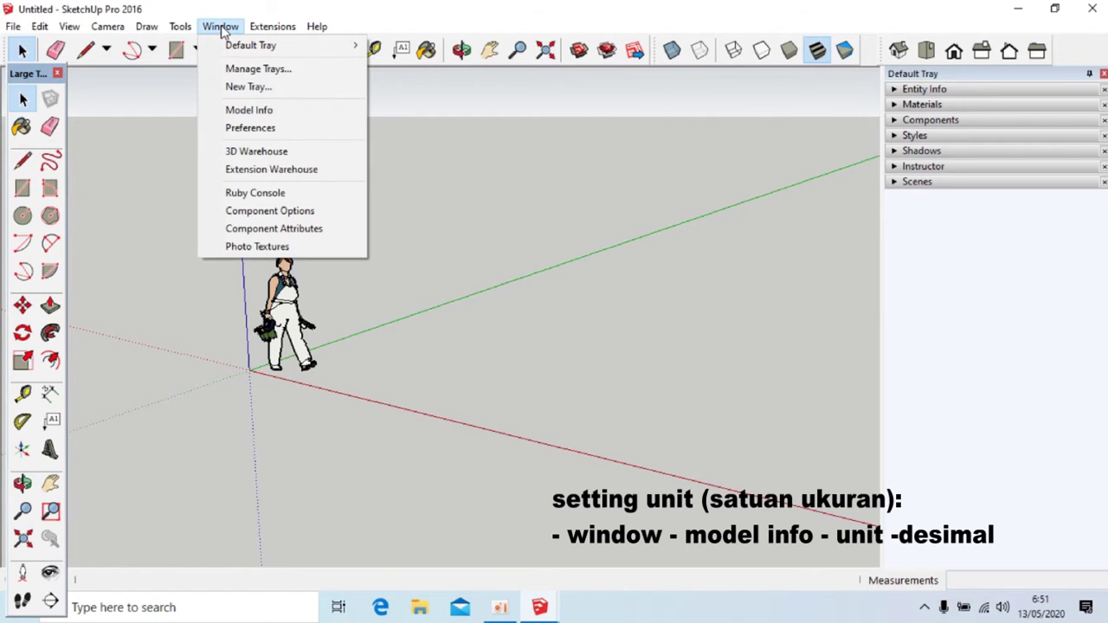
click(249, 110)
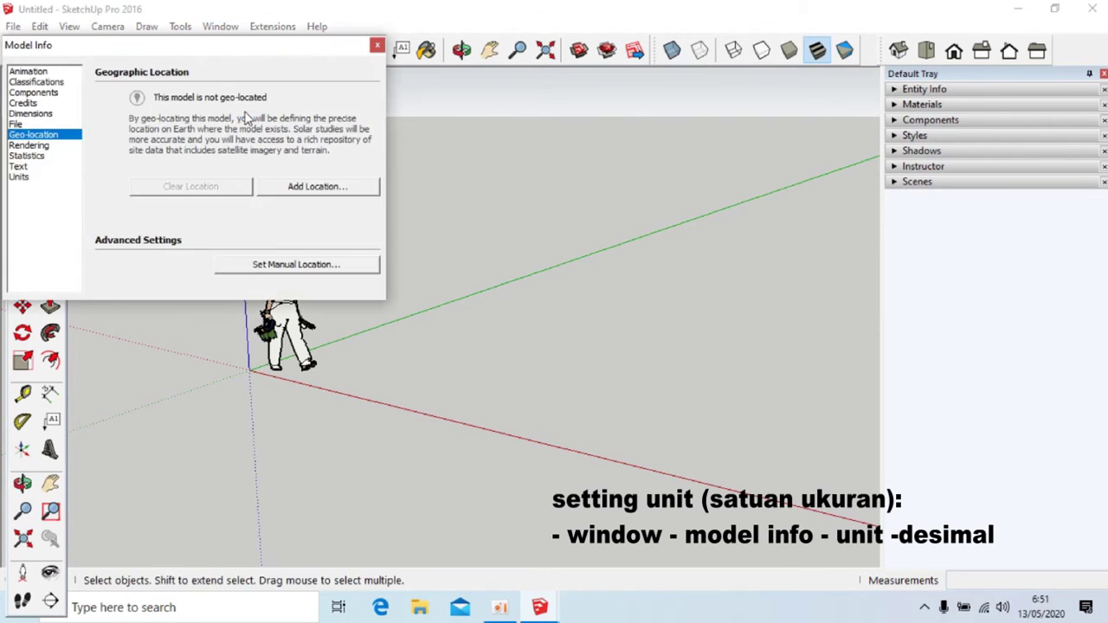
drag(199, 45, 444, 55)
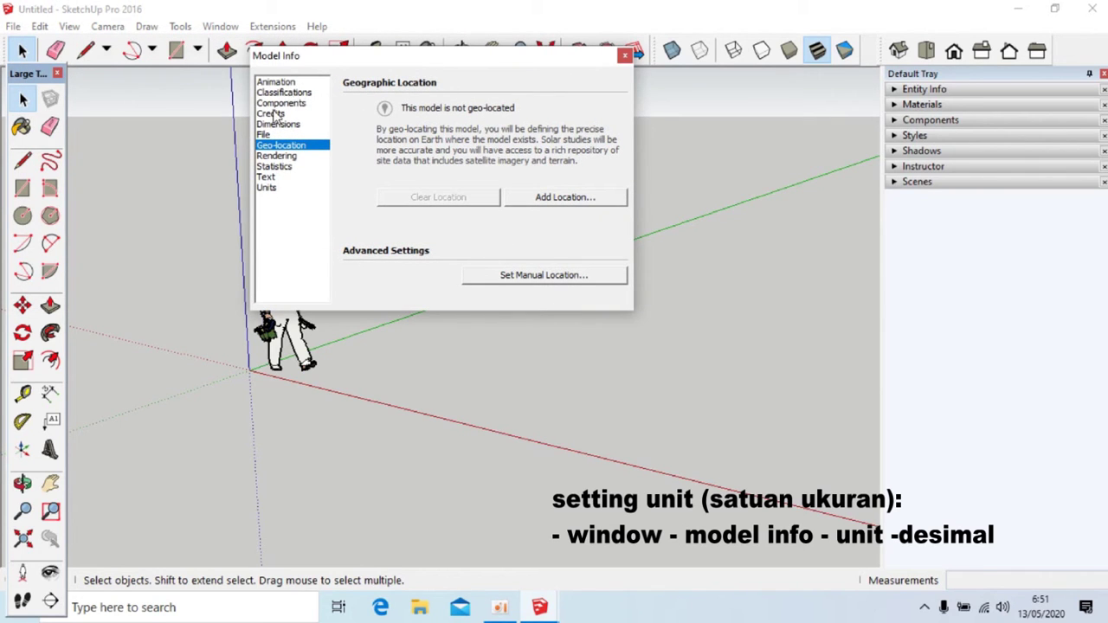
click(268, 189)
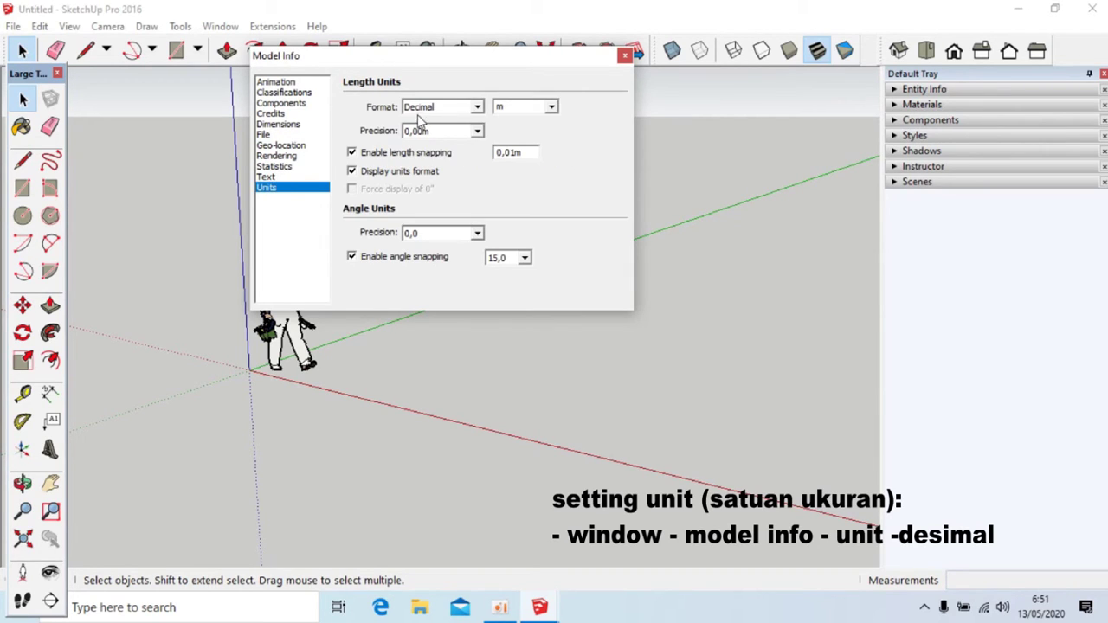
click(477, 109)
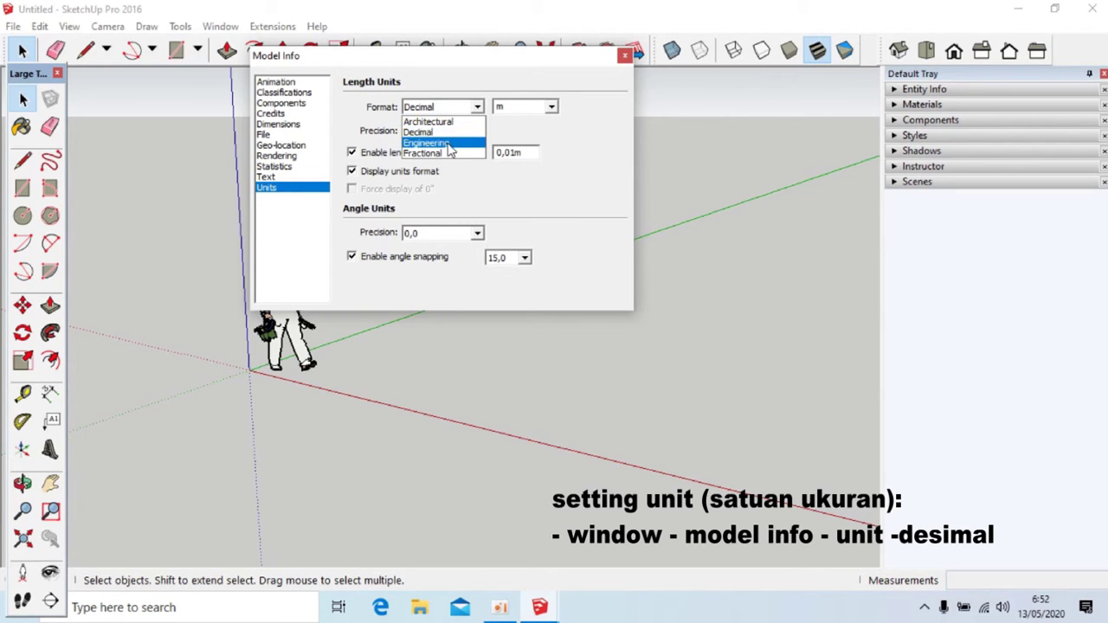
click(508, 132)
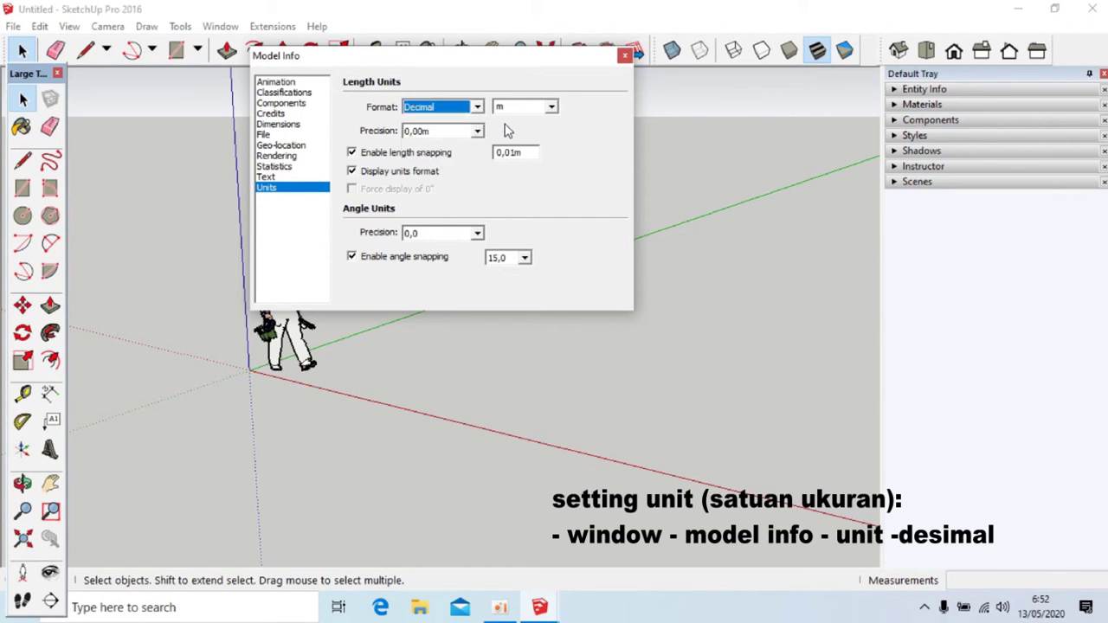
click(552, 108)
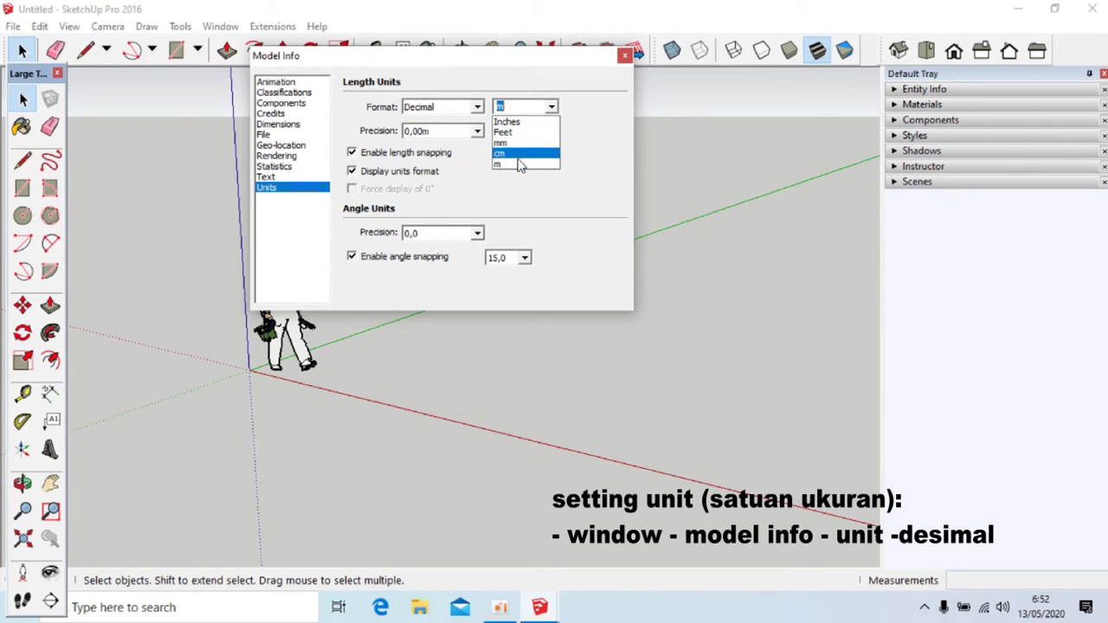
click(476, 130)
click(476, 131)
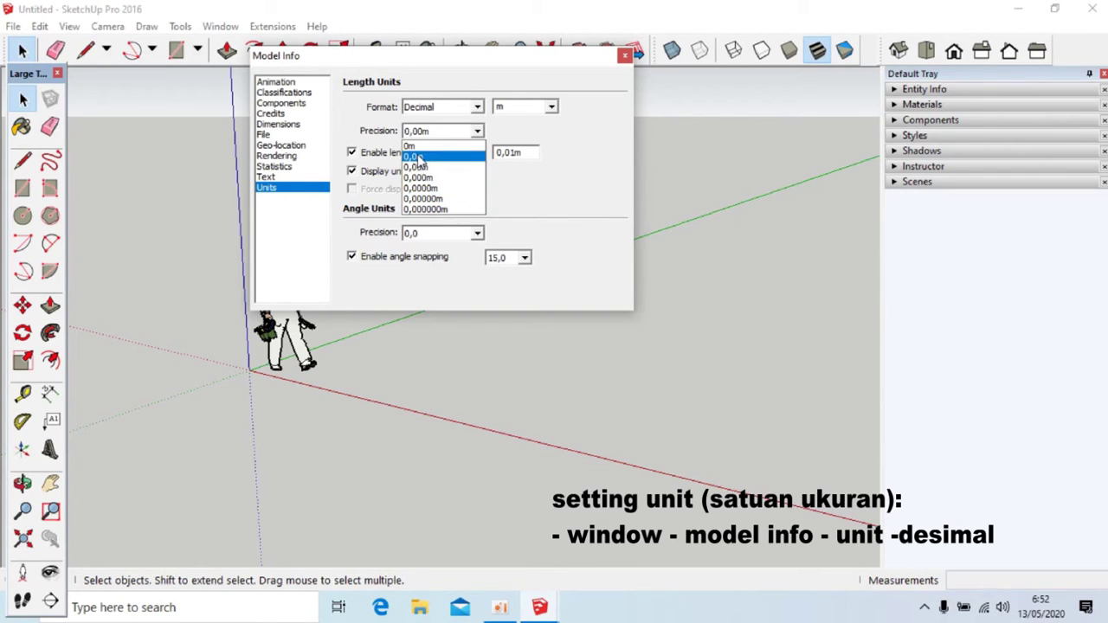
click(362, 134)
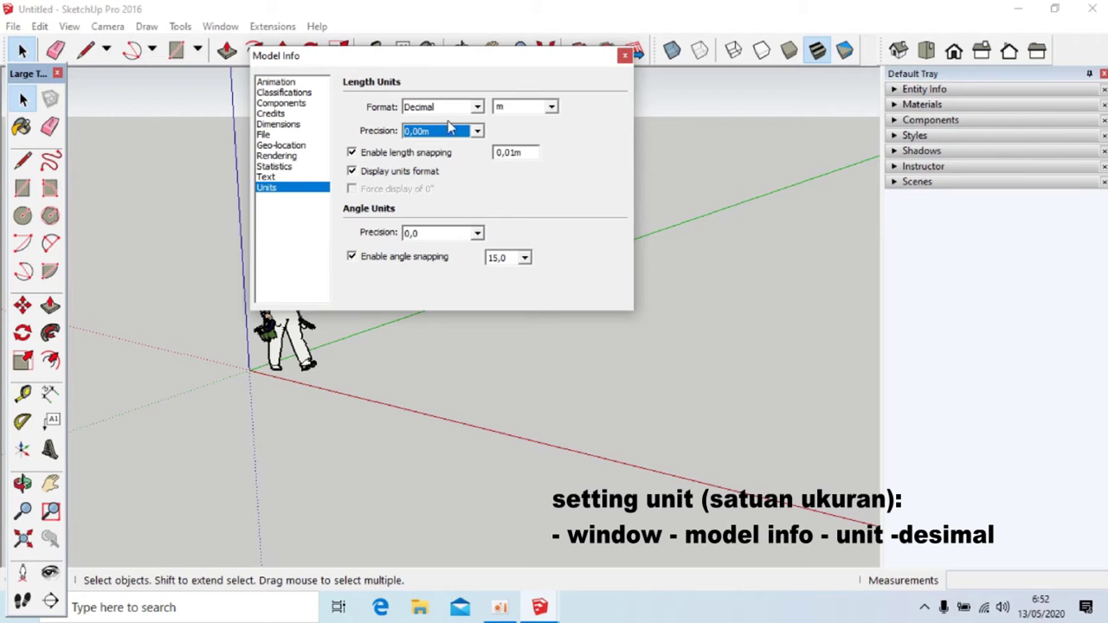
click(624, 55)
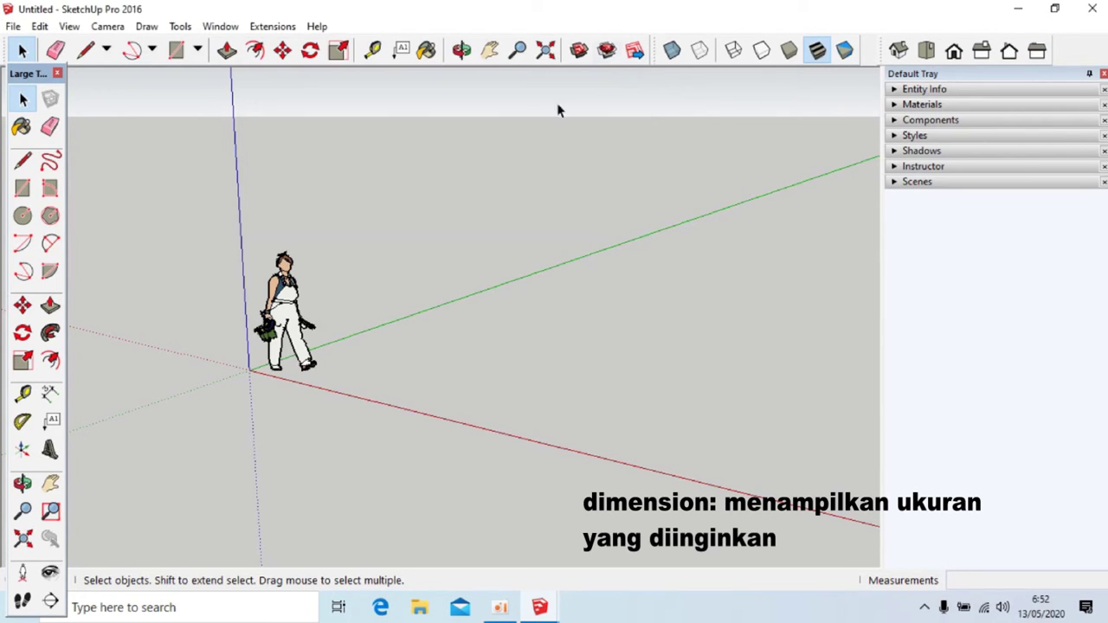
click(24, 161)
click(479, 383)
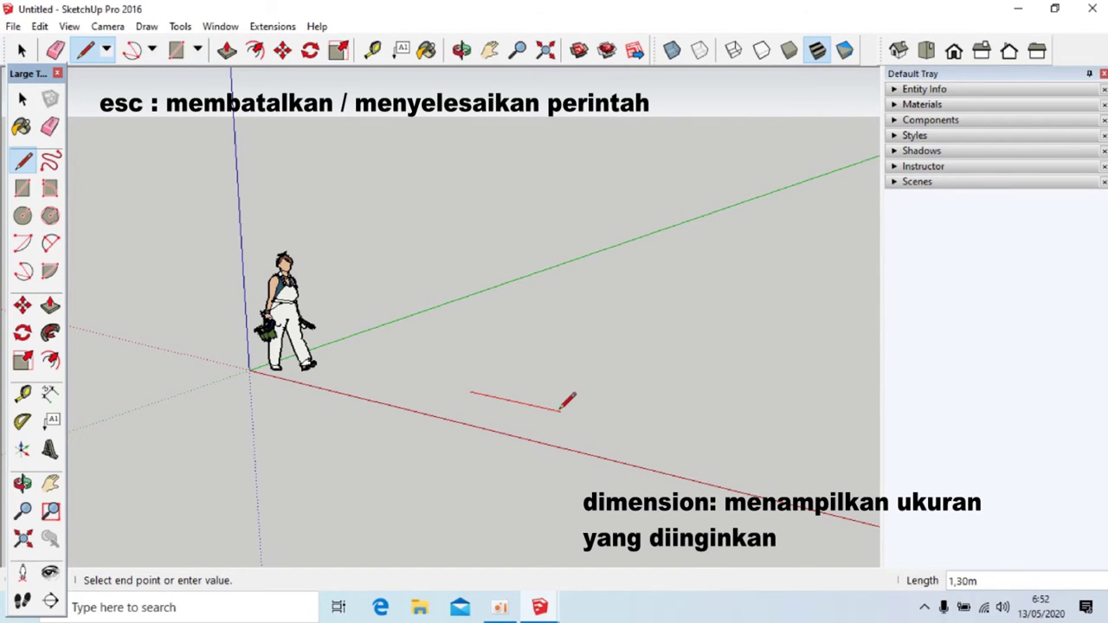
key(Escape)
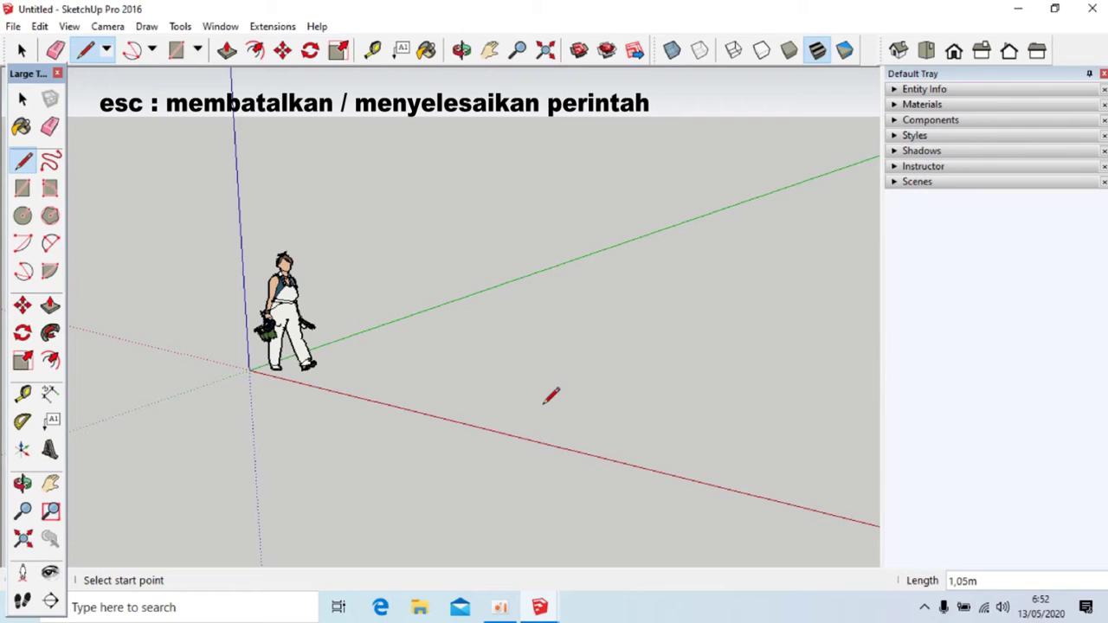
- Examine the default drawing templates offered in the system preferences, including the construction, urban planning and landscape ones
click(221, 27)
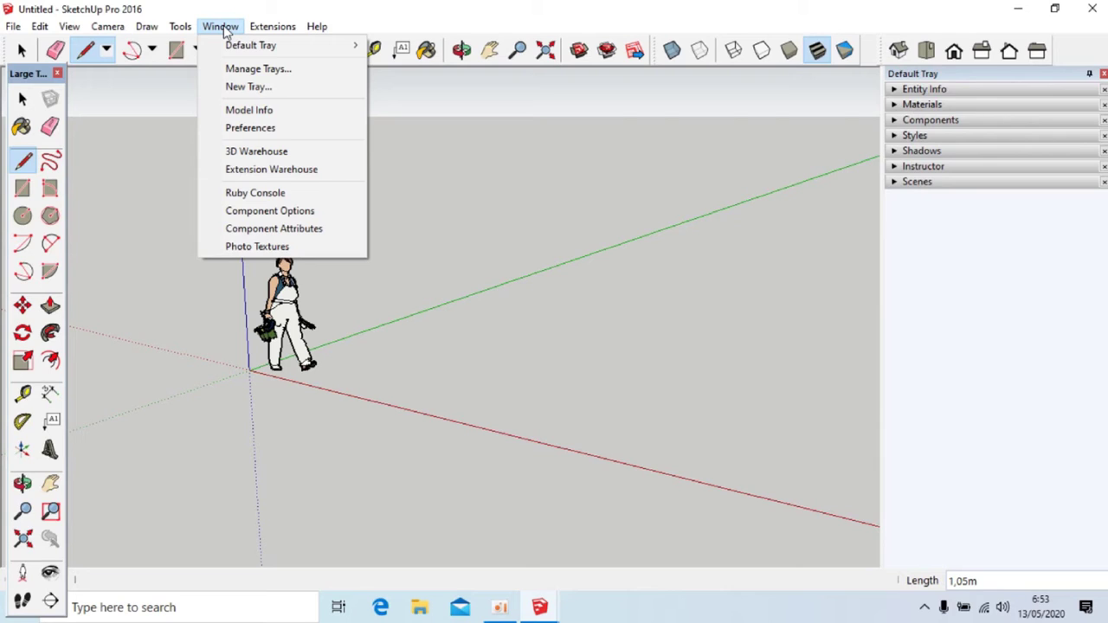
click(226, 135)
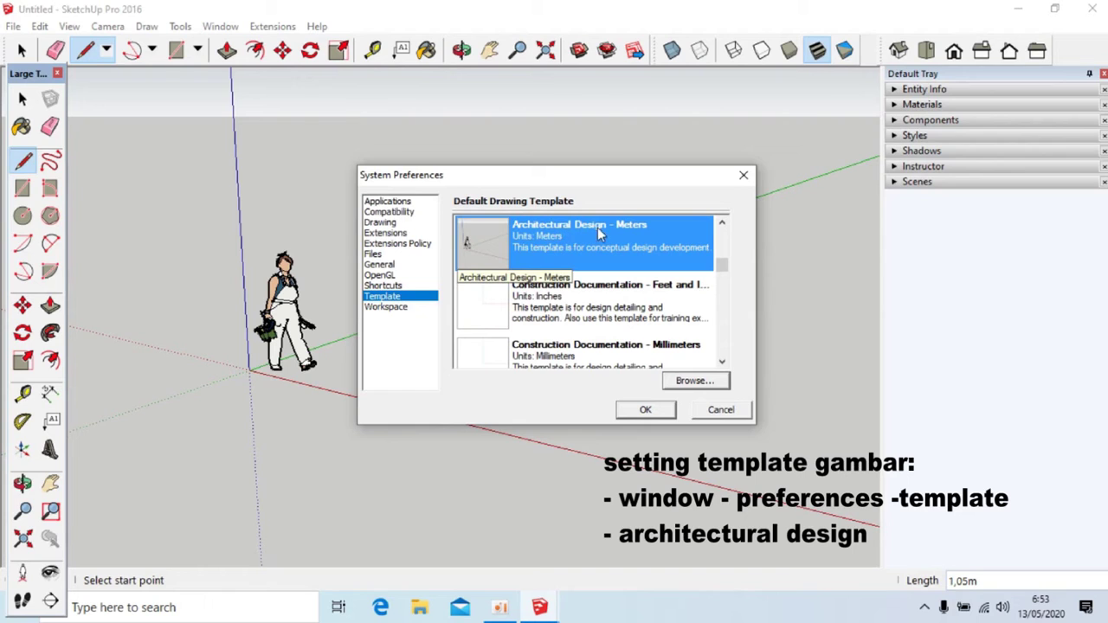
click(722, 362)
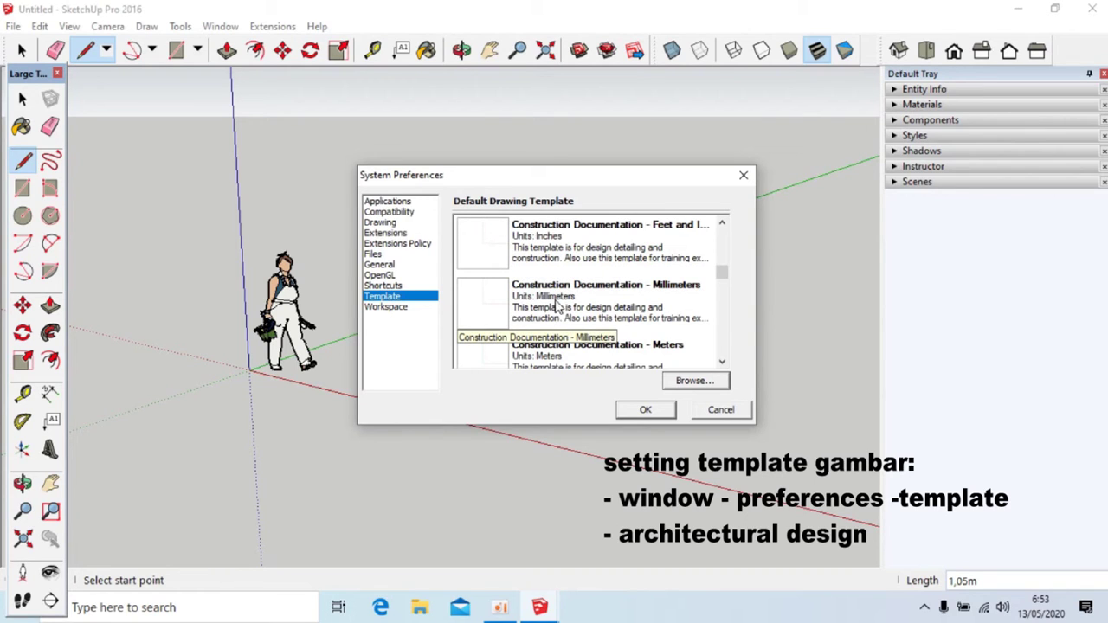
click(722, 362)
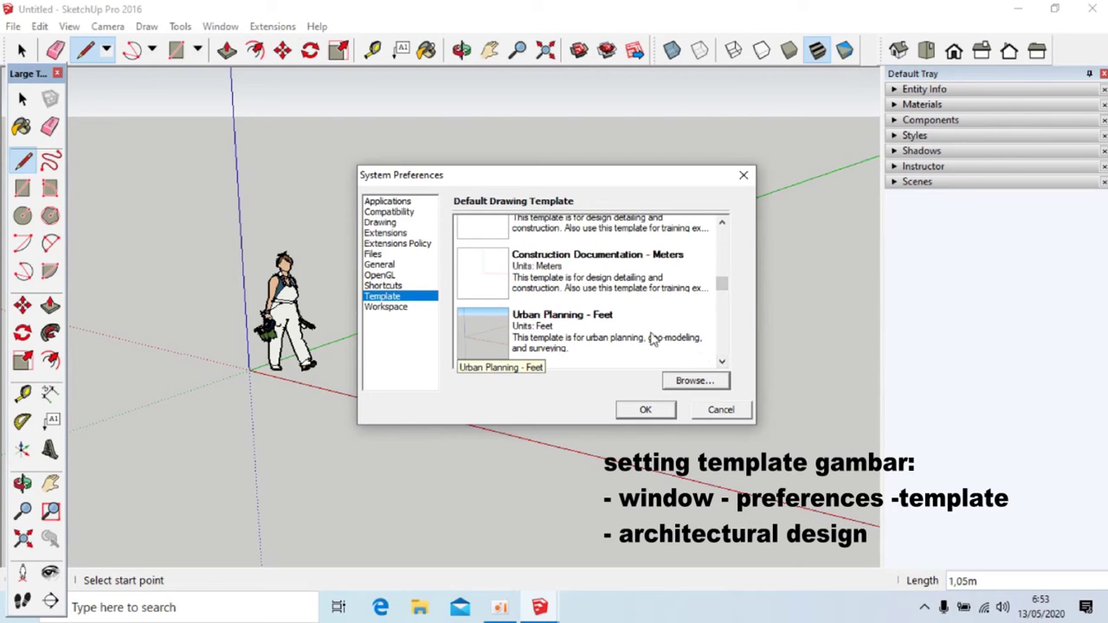
click(723, 362)
click(722, 362)
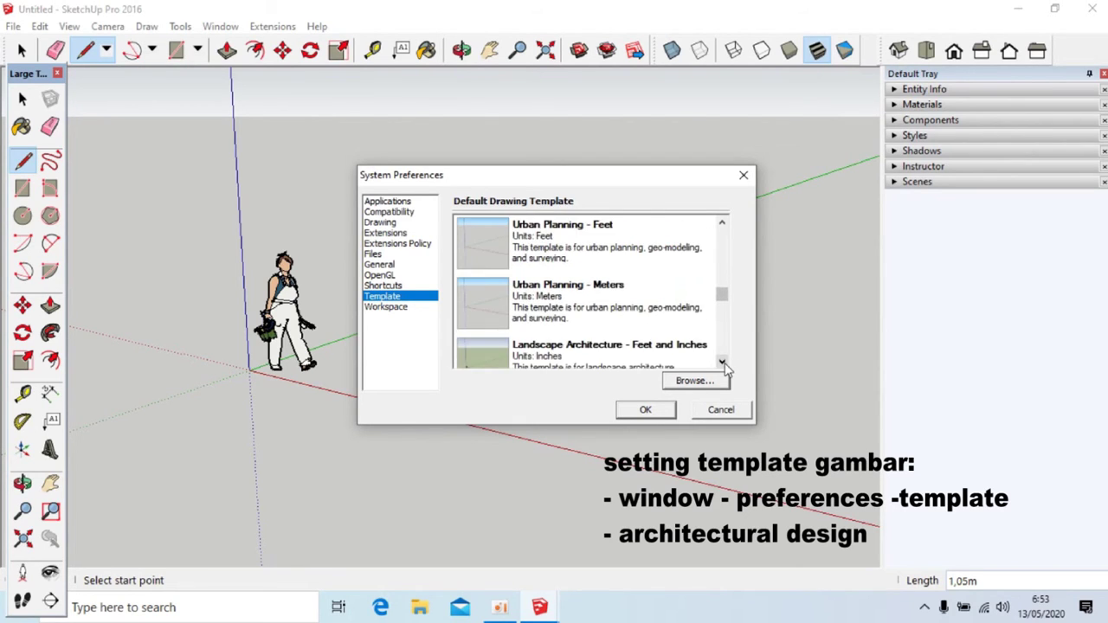
click(722, 362)
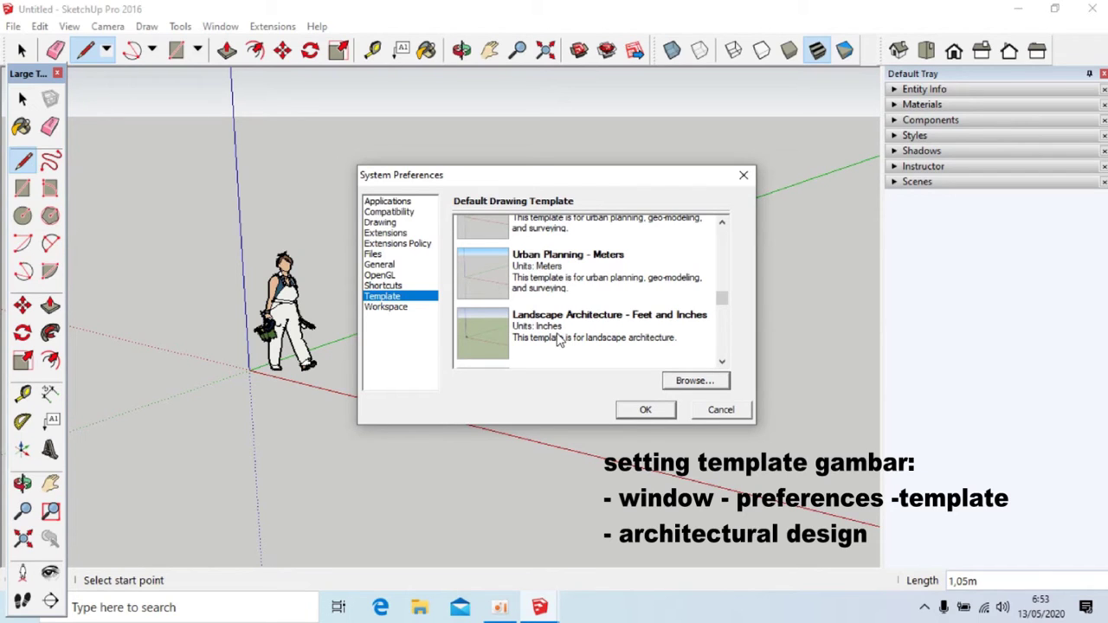
click(722, 223)
click(723, 223)
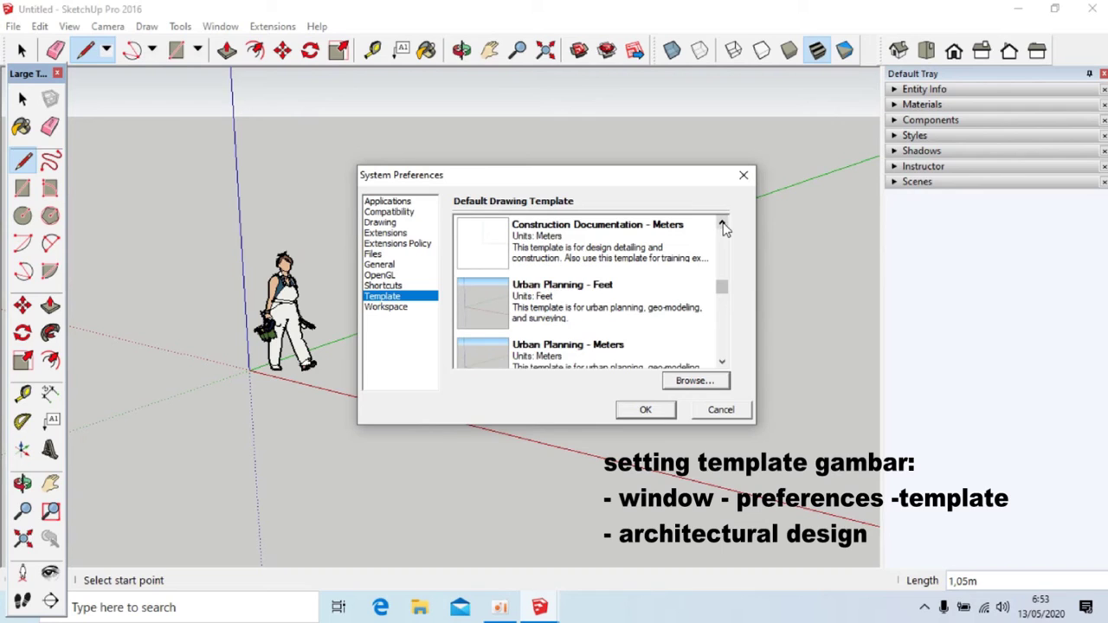
click(723, 223)
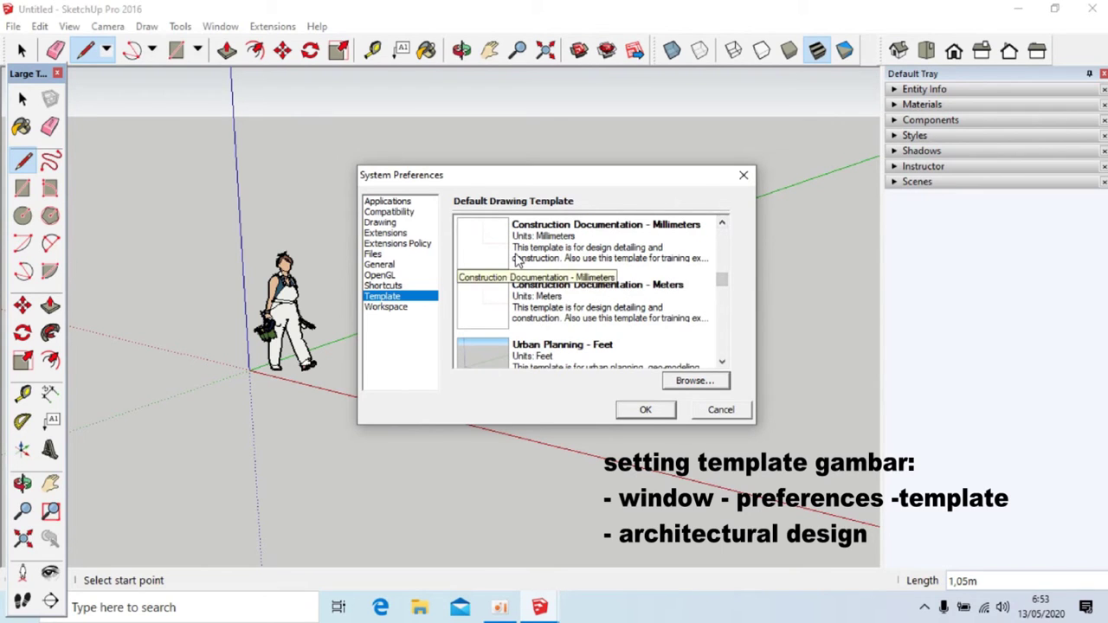
click(722, 224)
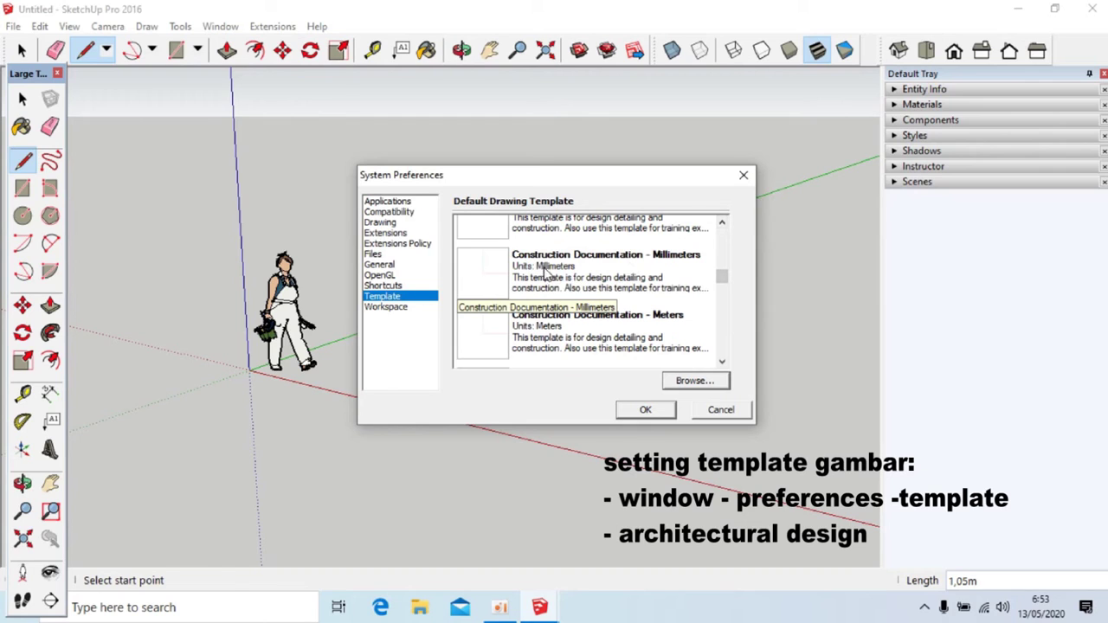
click(722, 224)
click(722, 224)
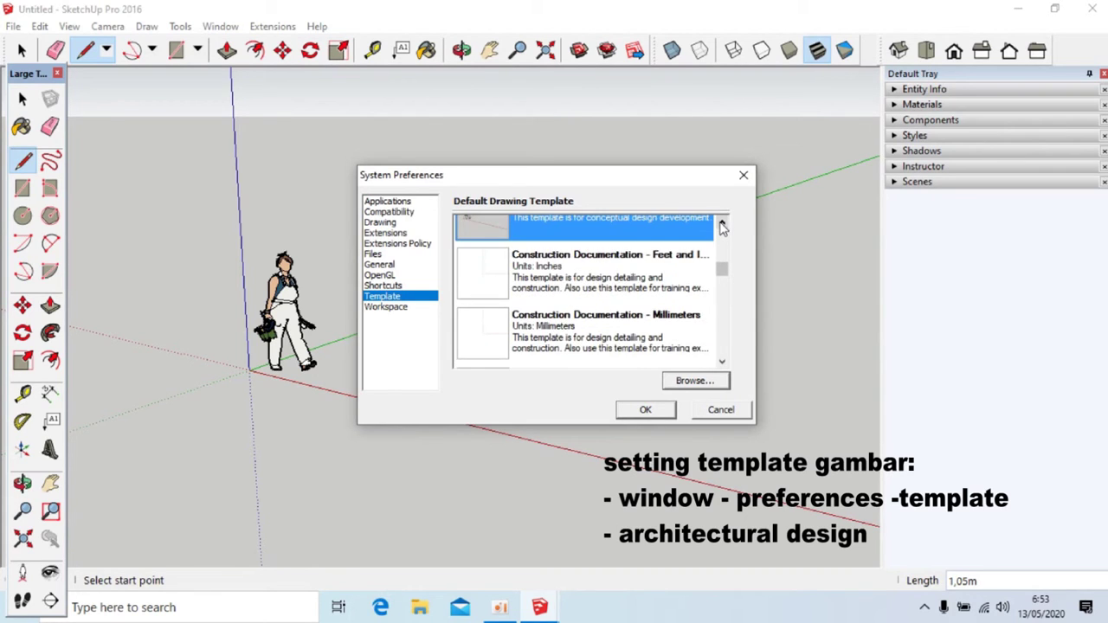
click(722, 223)
- Set the default drawing template to Architectural Design - Meters and accept the preferences
click(527, 263)
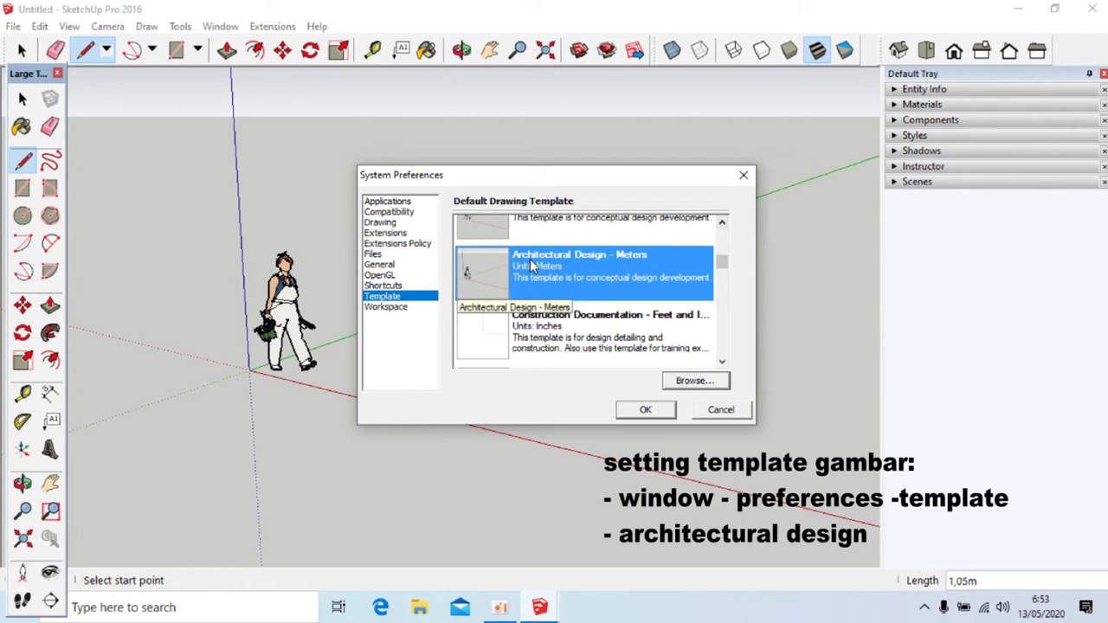
click(724, 225)
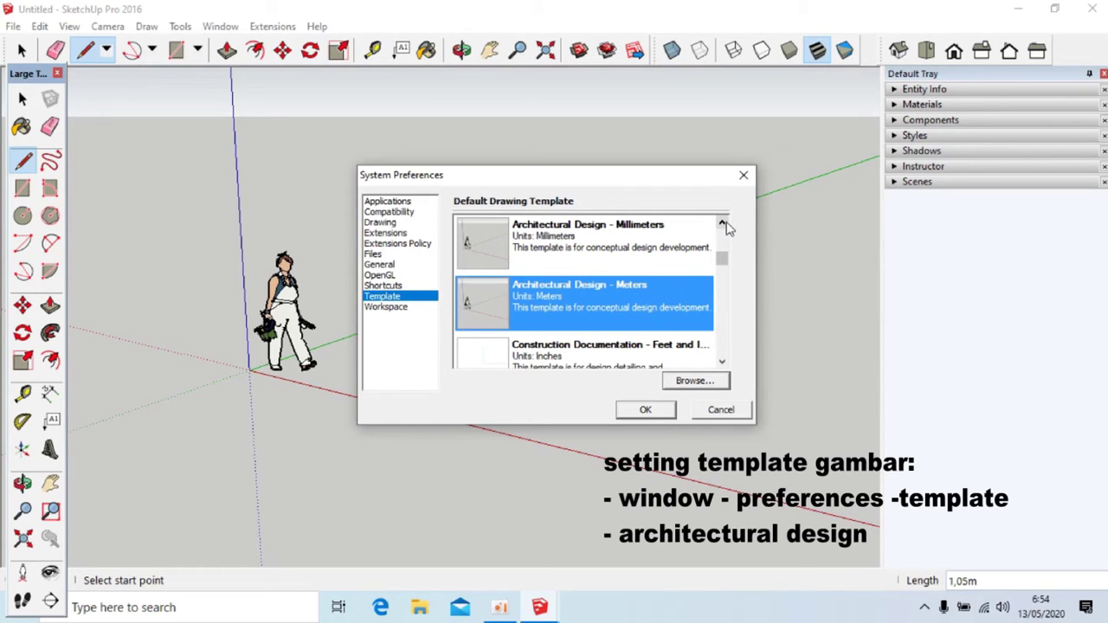
click(551, 238)
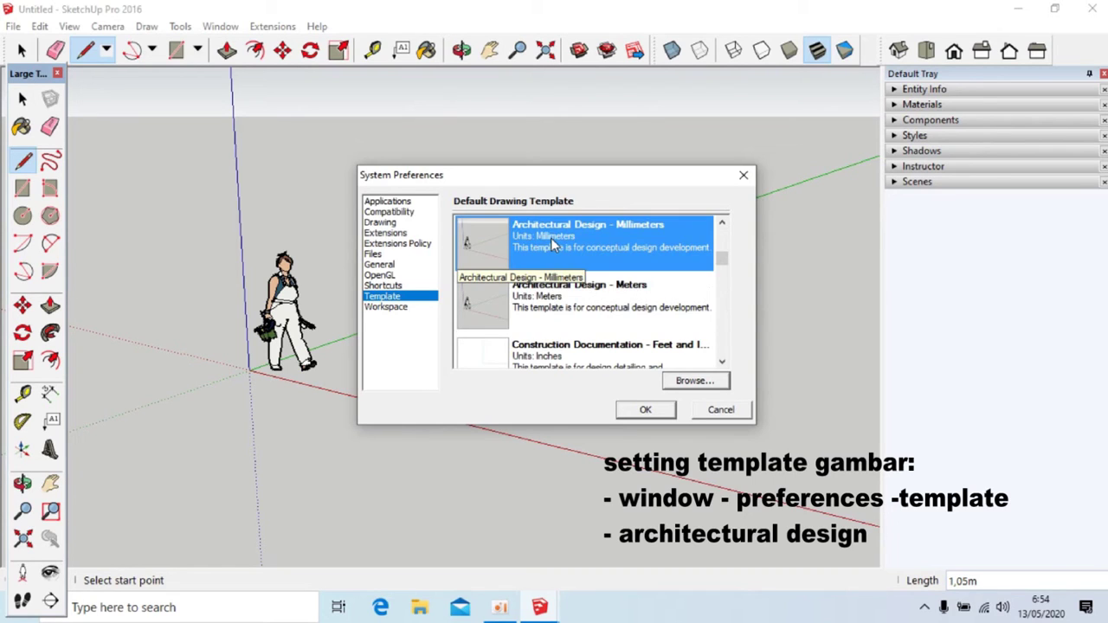
click(559, 296)
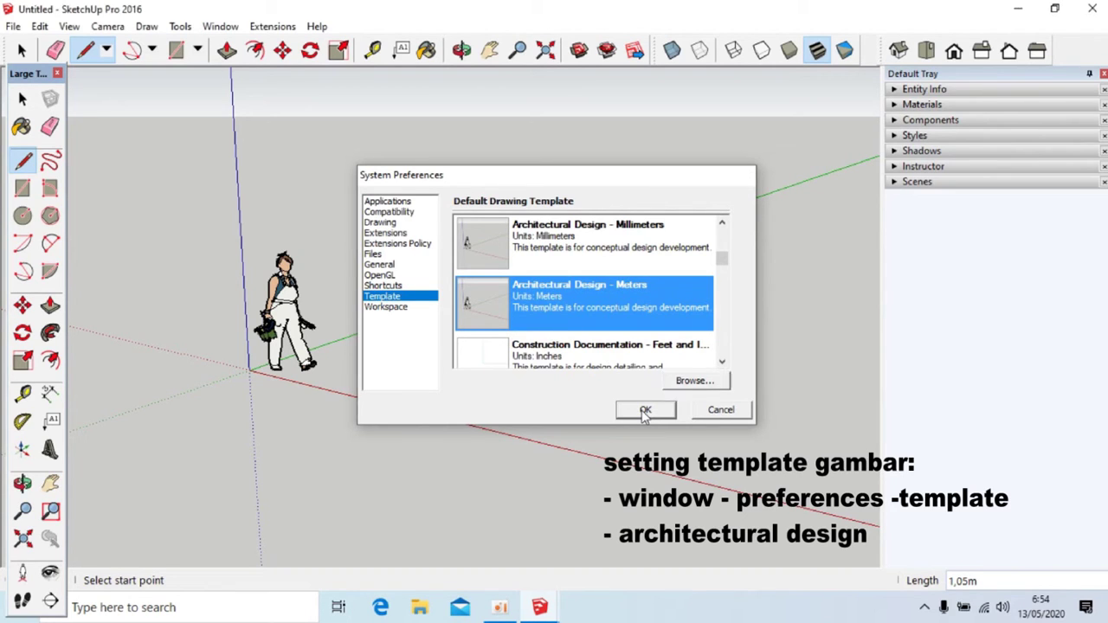
click(645, 412)
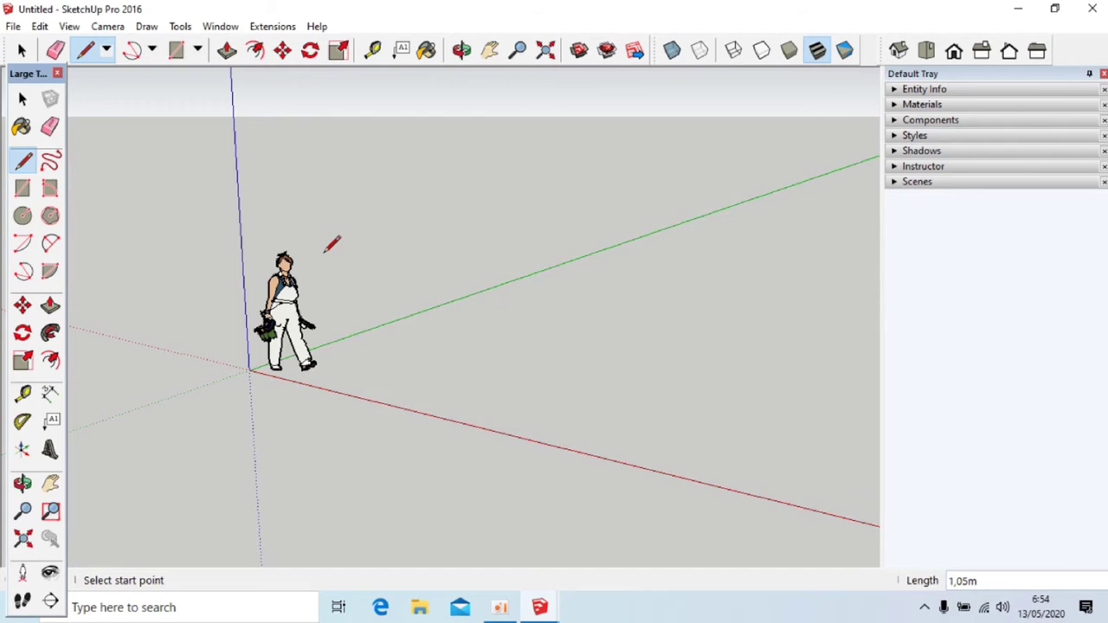
- Switch to the Select tool and look over which panels can be shown in the Default Tray
click(21, 52)
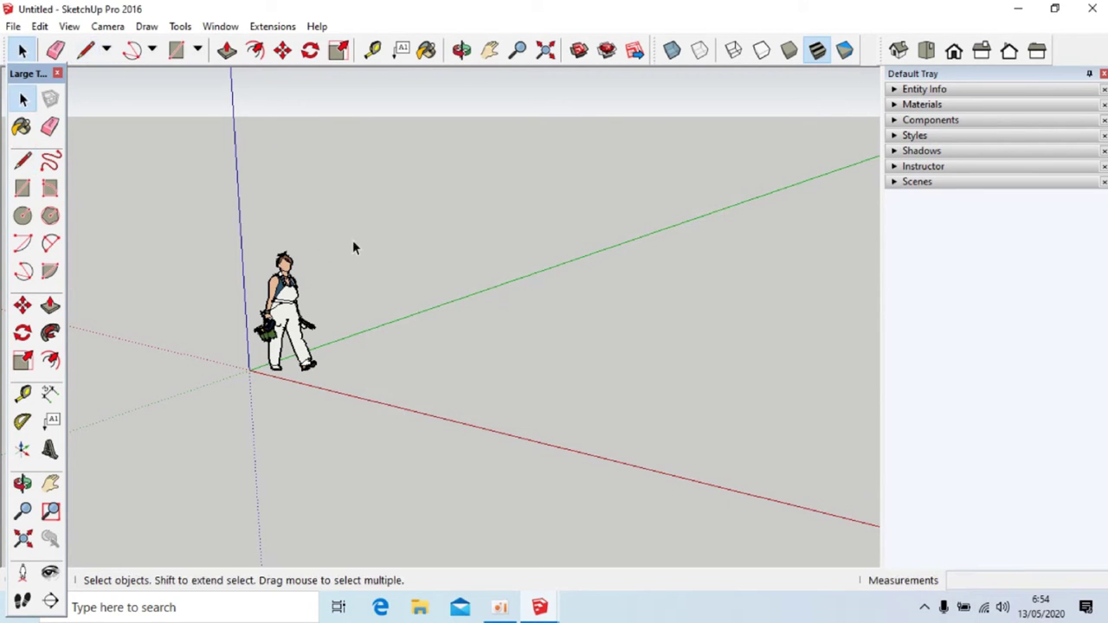
middle_drag(520, 201, 257, 423)
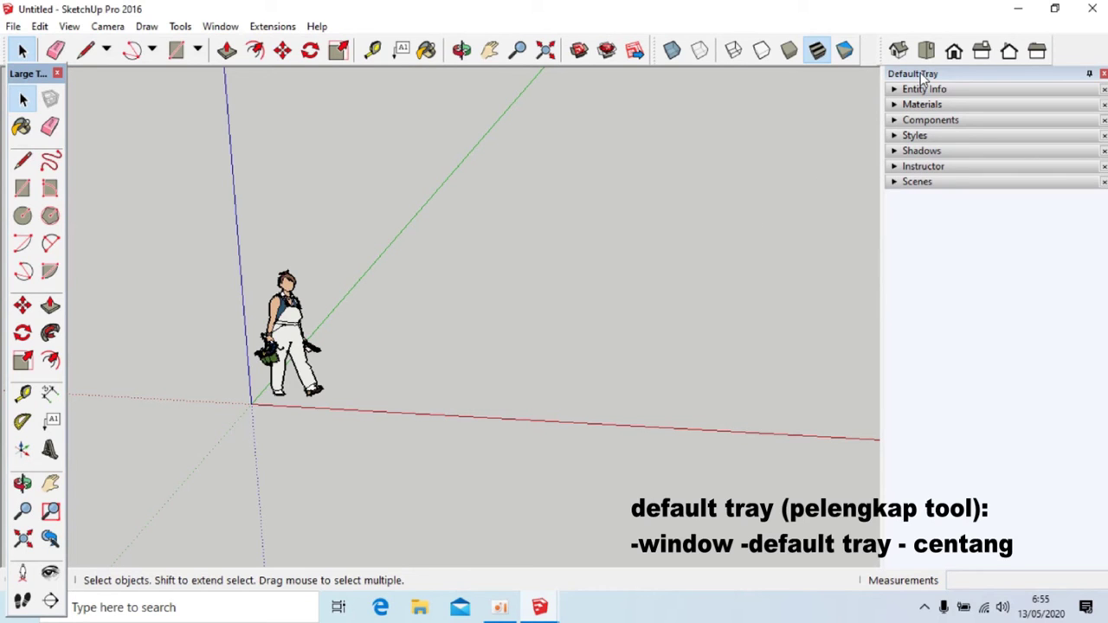
click(219, 26)
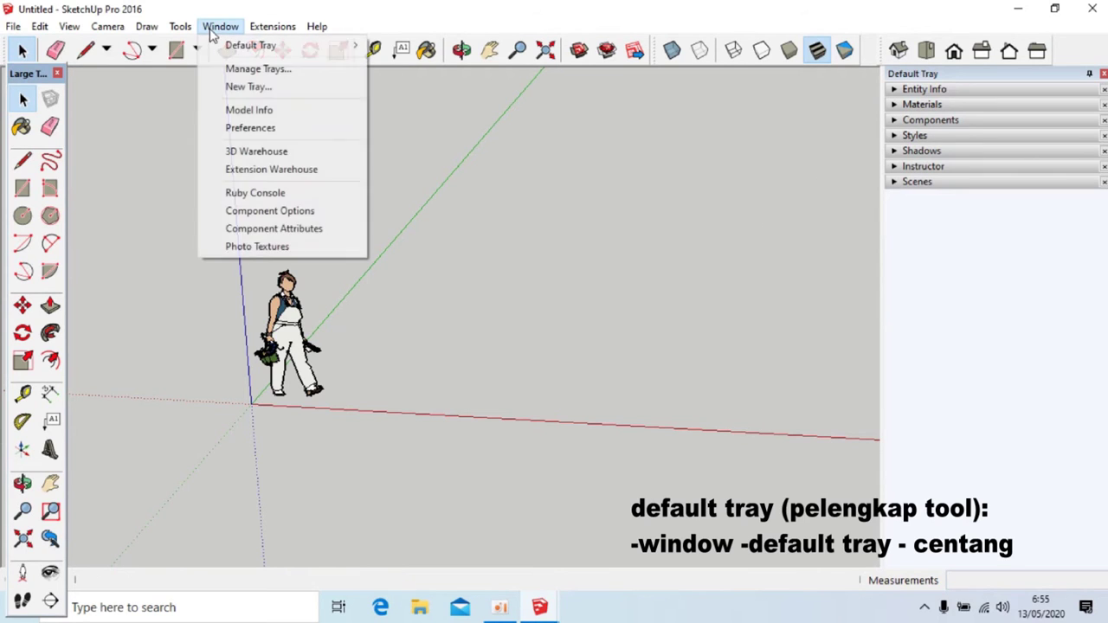
mouse_move(230, 48)
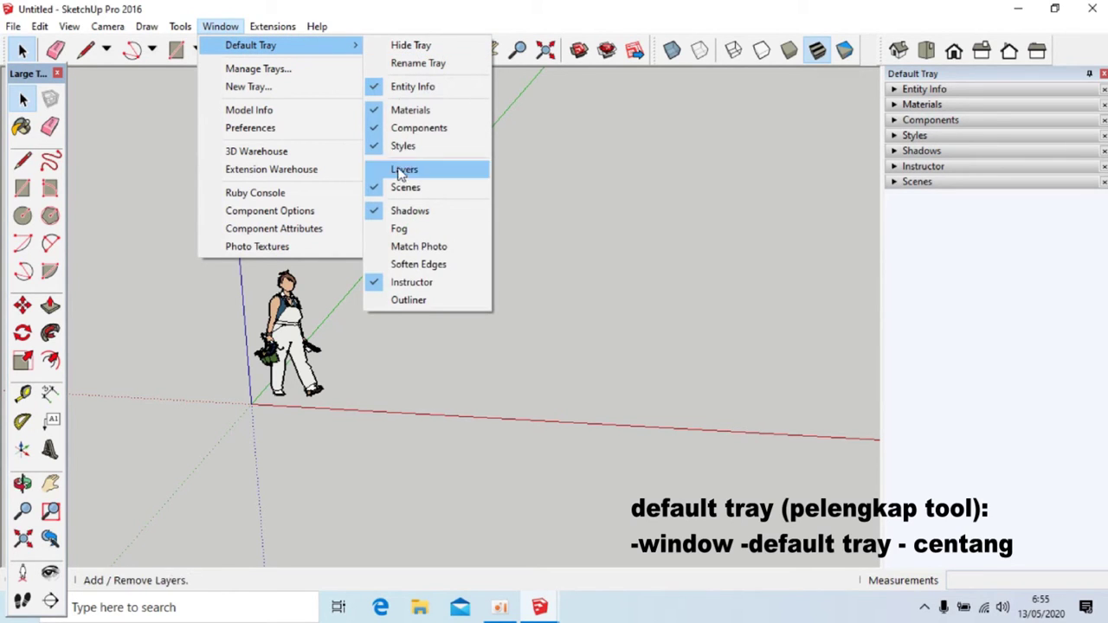
click(630, 267)
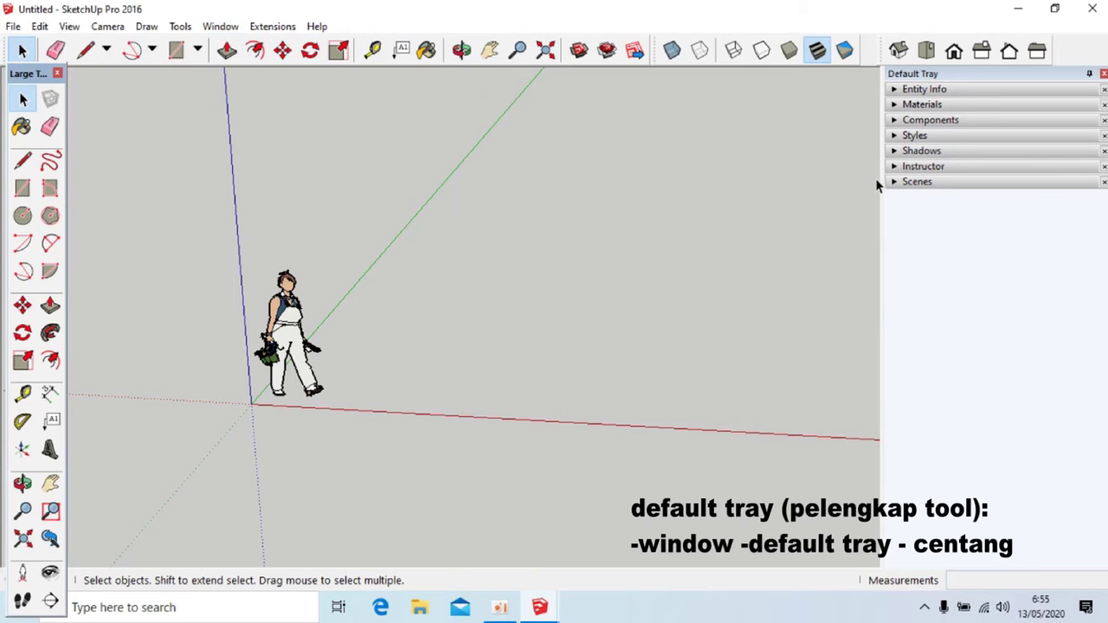
- View the contents of the Entity Info, Materials and Components panels in the Default Tray and collapse them again
click(906, 92)
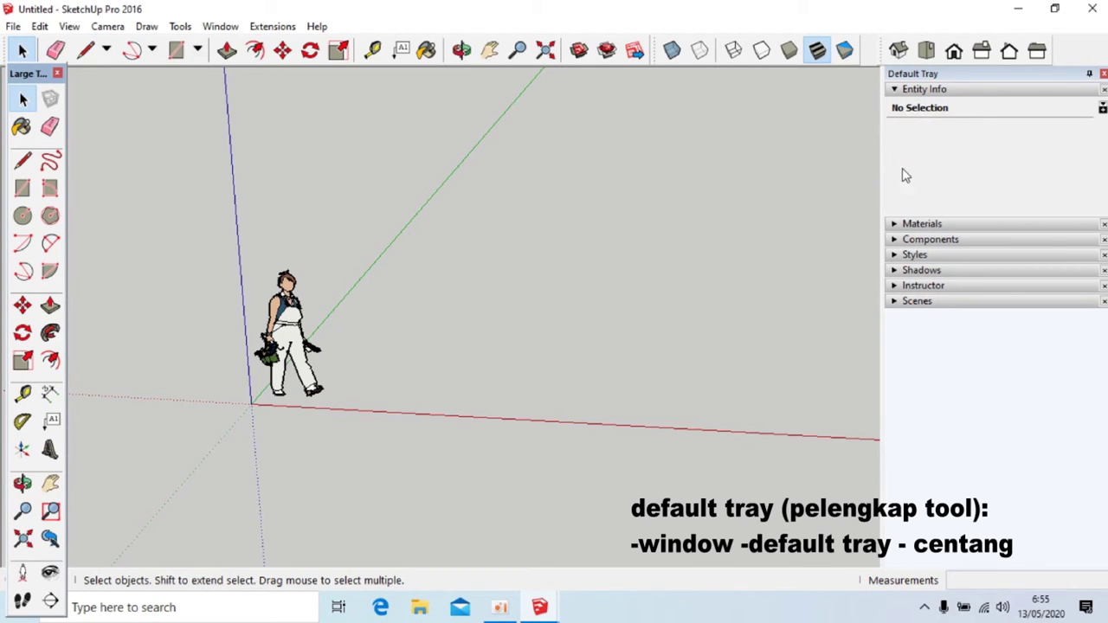
click(925, 225)
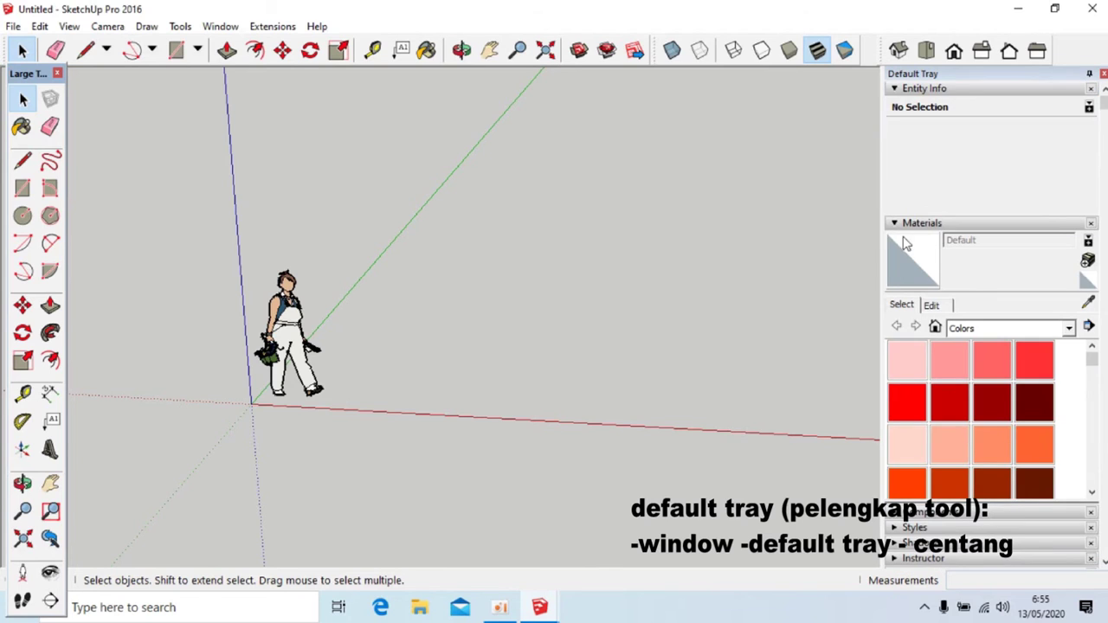
click(891, 90)
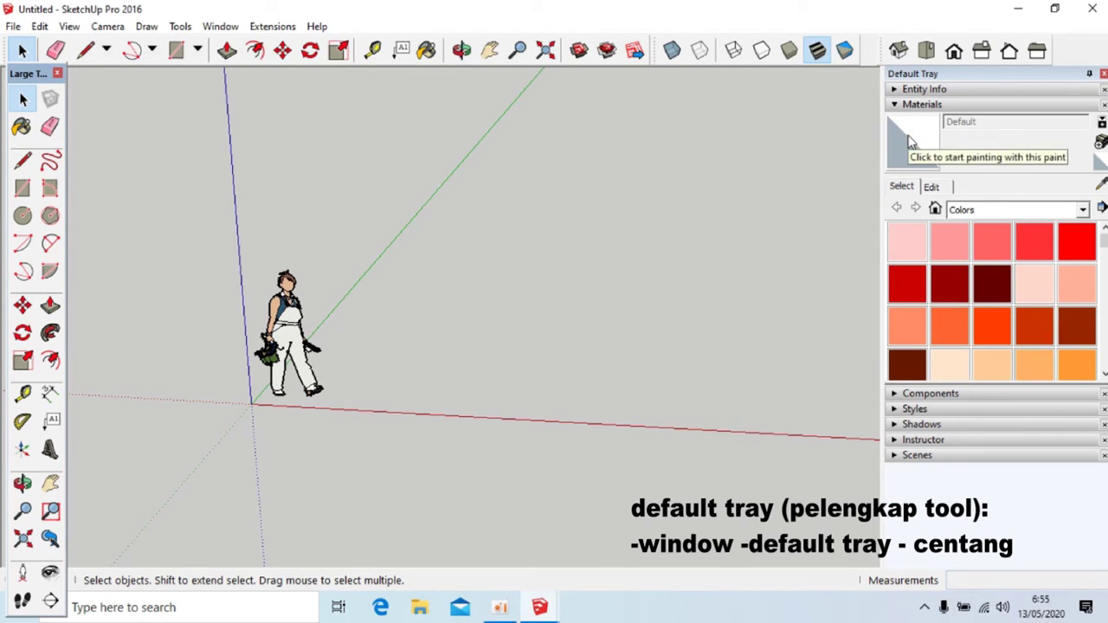
click(909, 105)
click(909, 122)
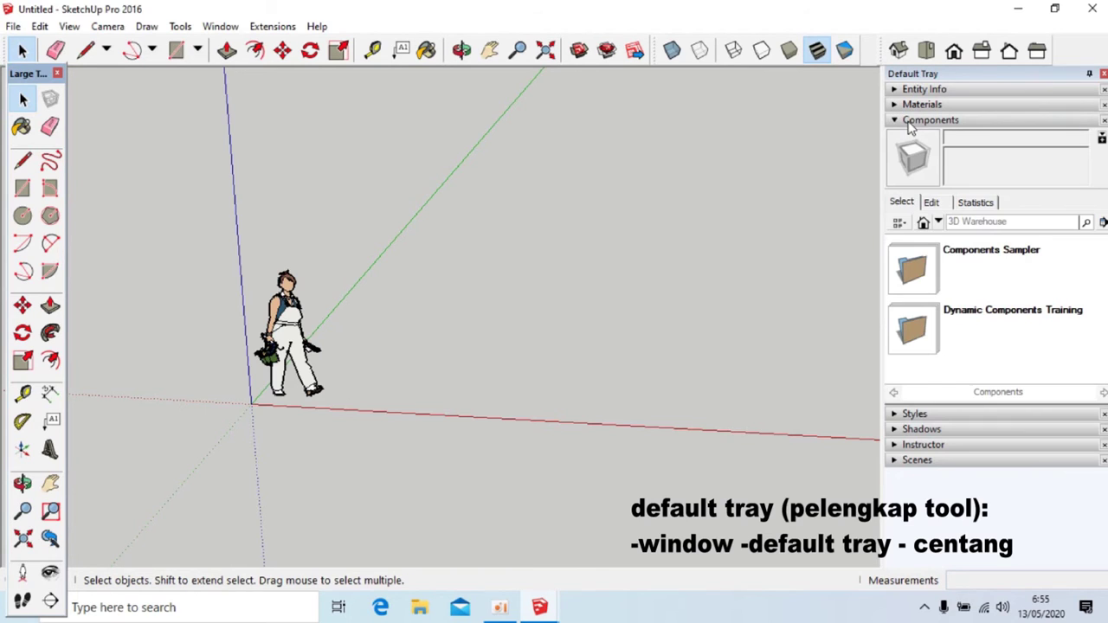
click(896, 121)
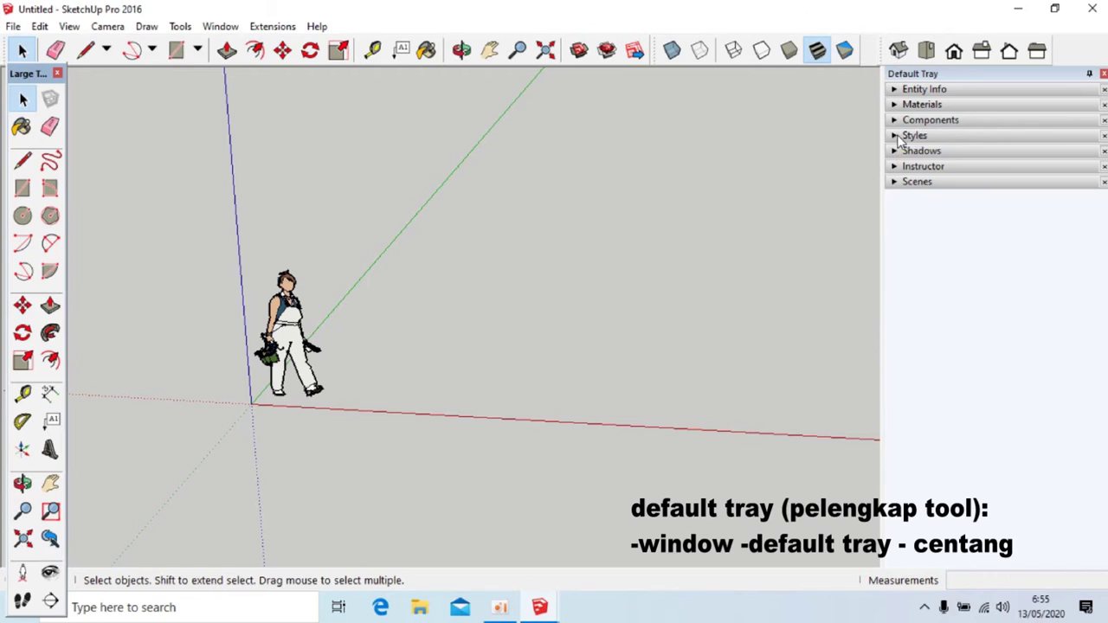
- View the Styles and Shadows panels in the Default Tray and collapse both again
click(910, 136)
click(905, 139)
click(909, 150)
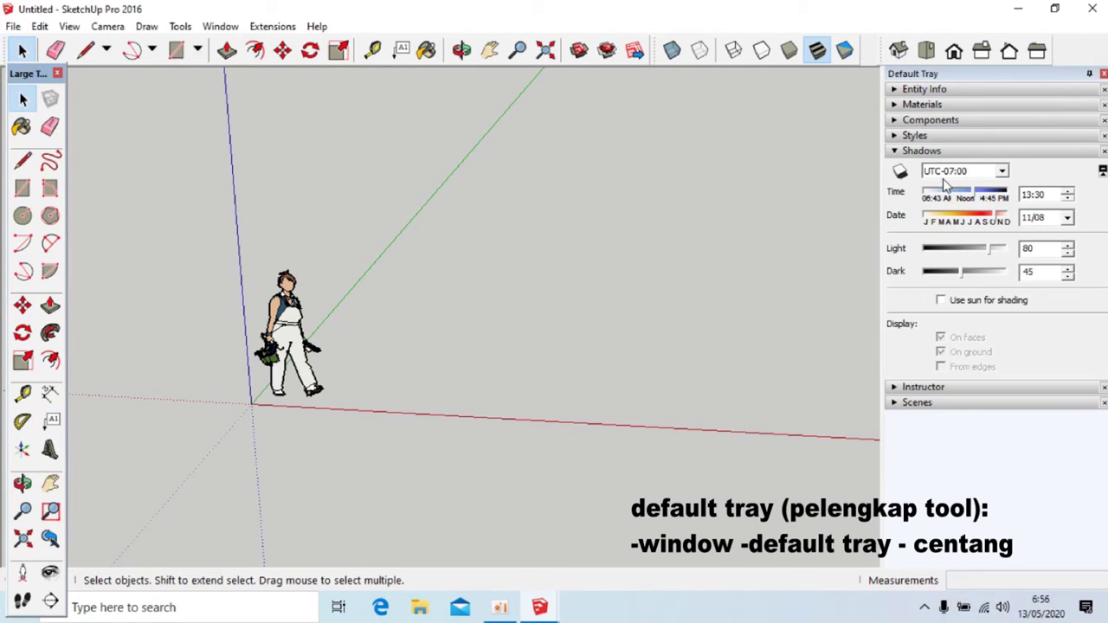
click(897, 152)
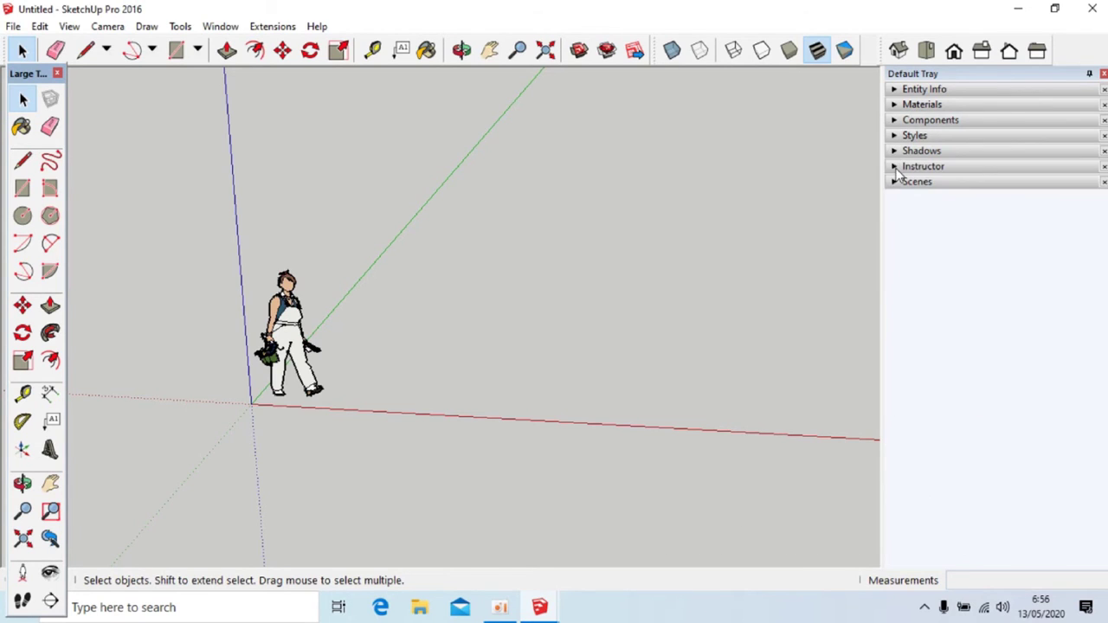
- Expand the Instructor panel and read its guidance for the Select, Rectangle and Polygon tools
click(897, 168)
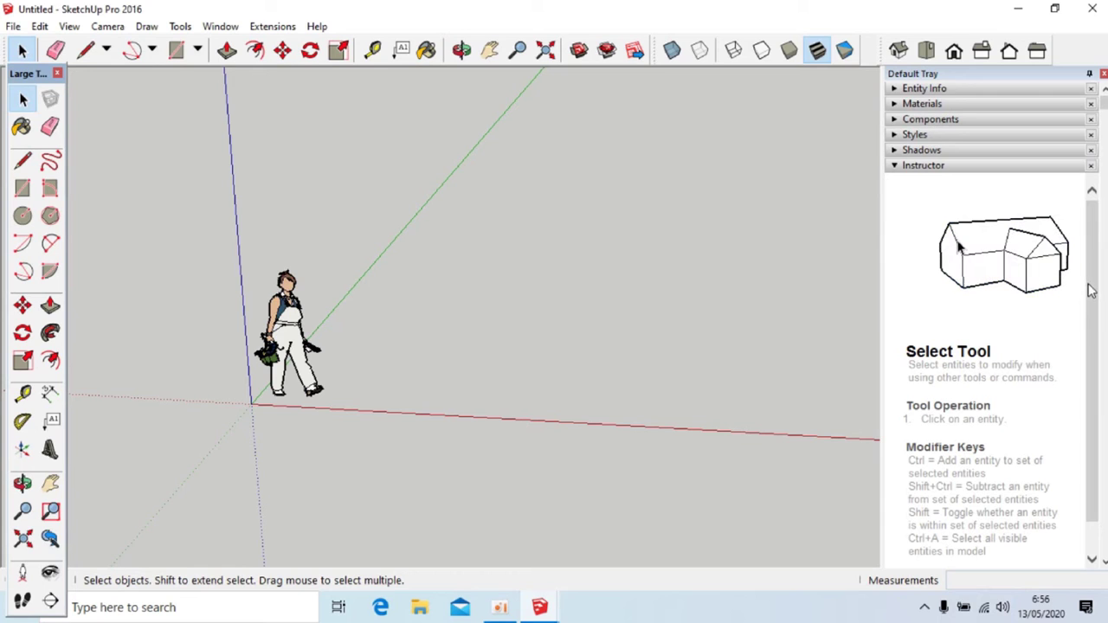
drag(1094, 304, 1094, 320)
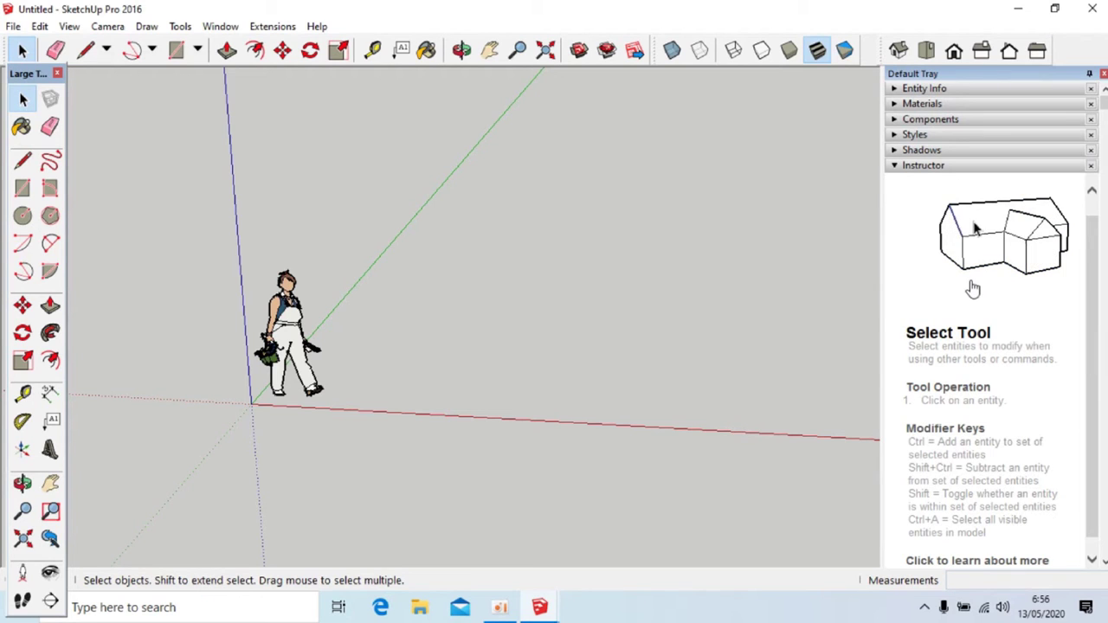
click(22, 194)
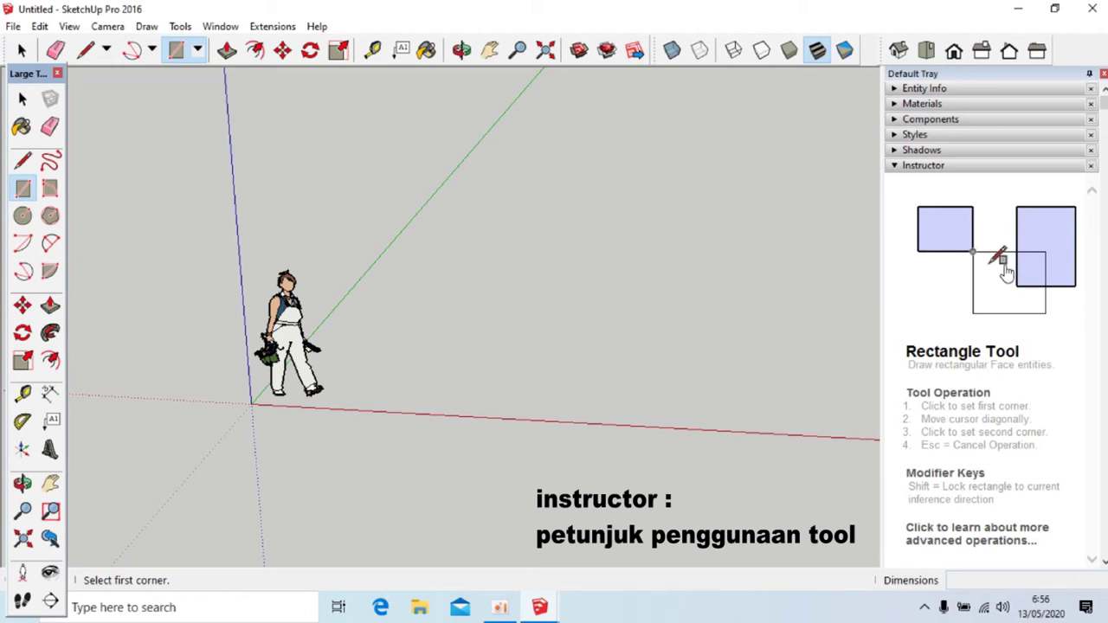
click(48, 219)
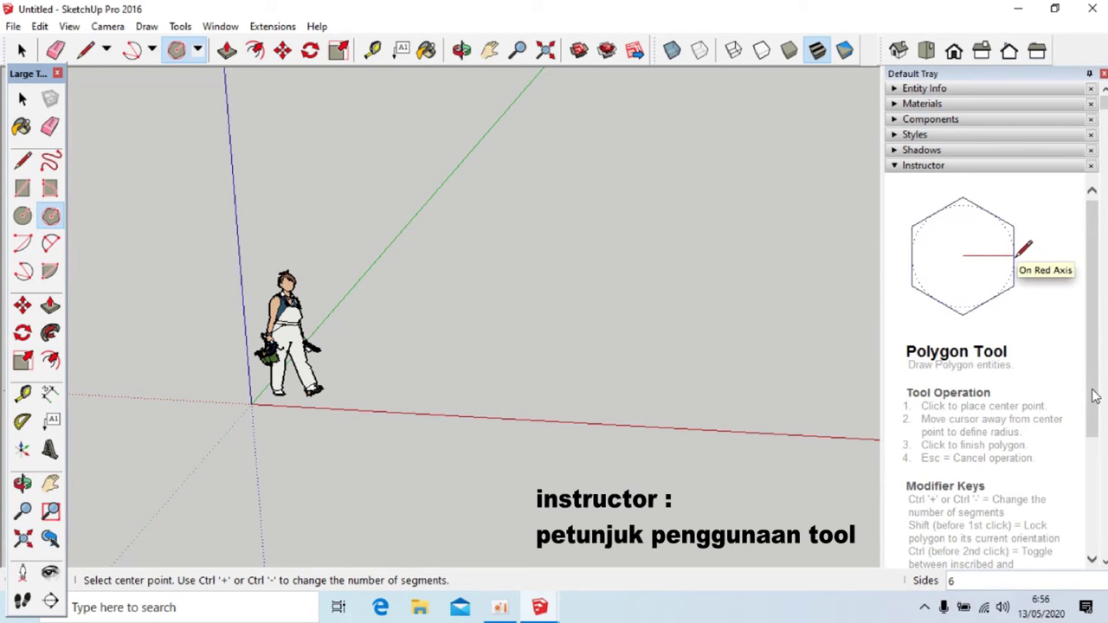
drag(1096, 391, 1093, 509)
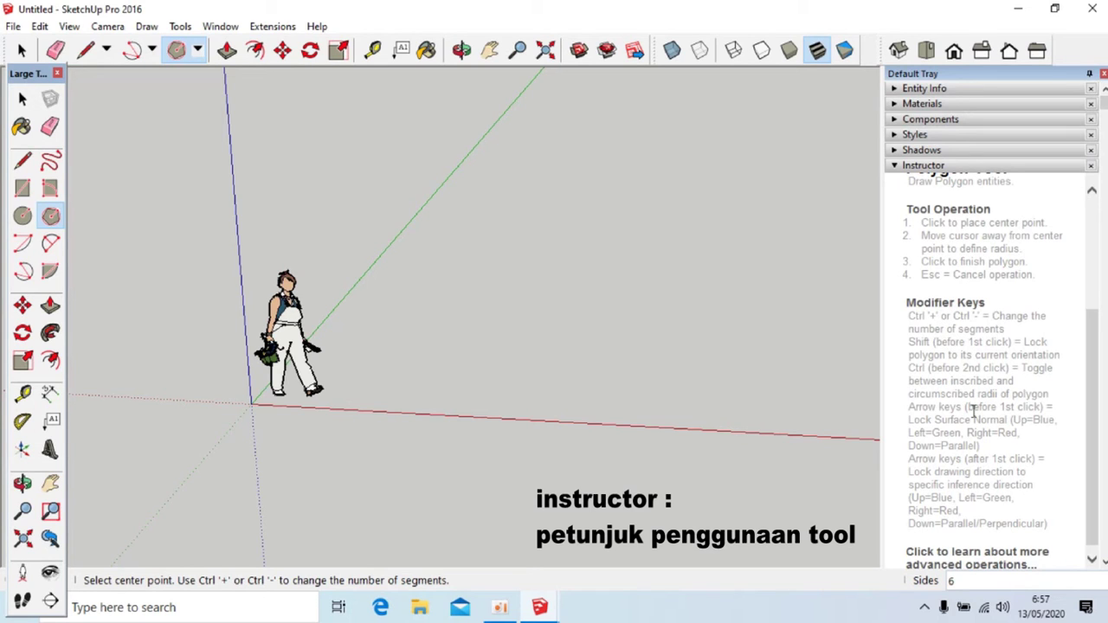
- Check the Instructor's guidance for the Arc and Dimension tools, return to the Select tool and collapse the Instructor
click(23, 243)
click(50, 394)
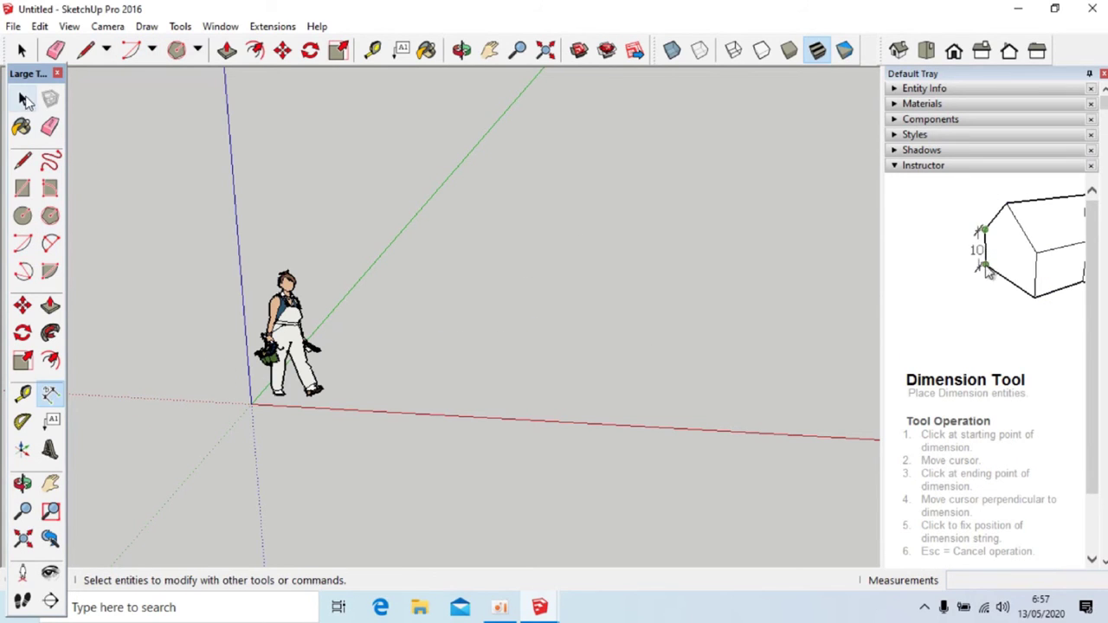
click(24, 100)
click(899, 168)
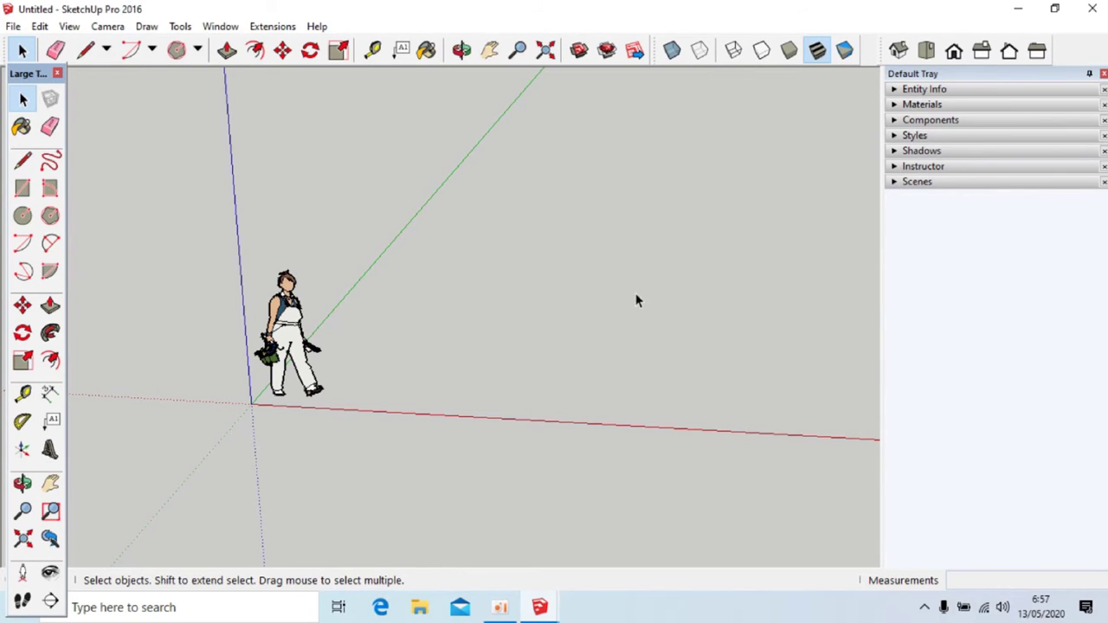
- Select the standing human figure near the origin and orbit and zoom the view around it
click(263, 351)
middle_drag(255, 344, 336, 391)
scroll(249, 338, up, 3)
scroll(314, 340, down, 5)
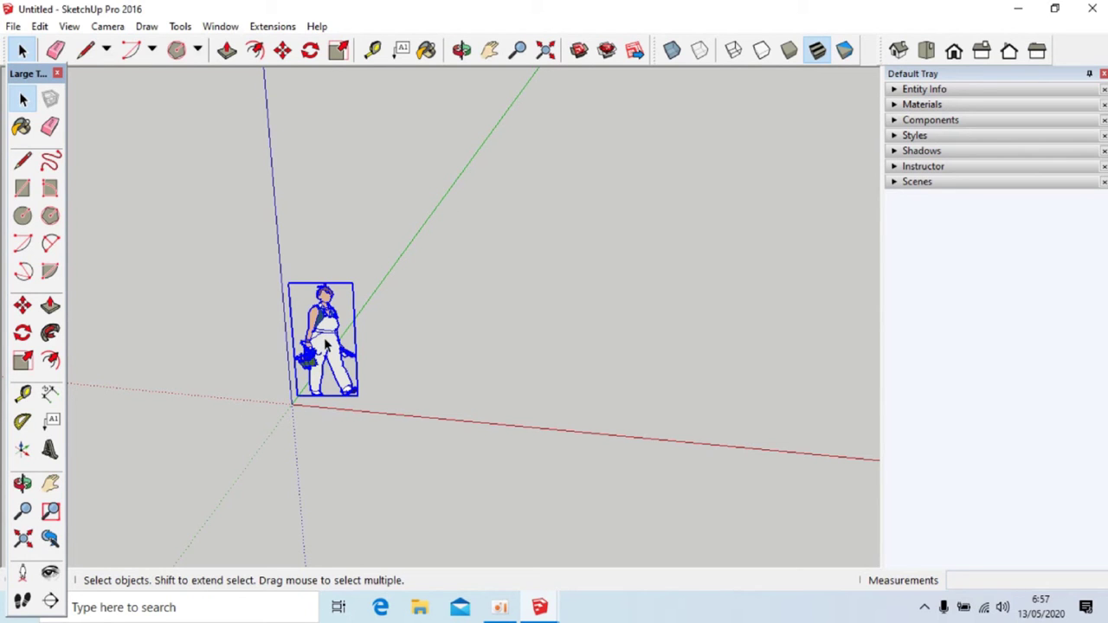
- Examine the human figure and the coordinate axes from several viewing angles and distances
scroll(323, 345, up, 2)
middle_drag(352, 377, 697, 336)
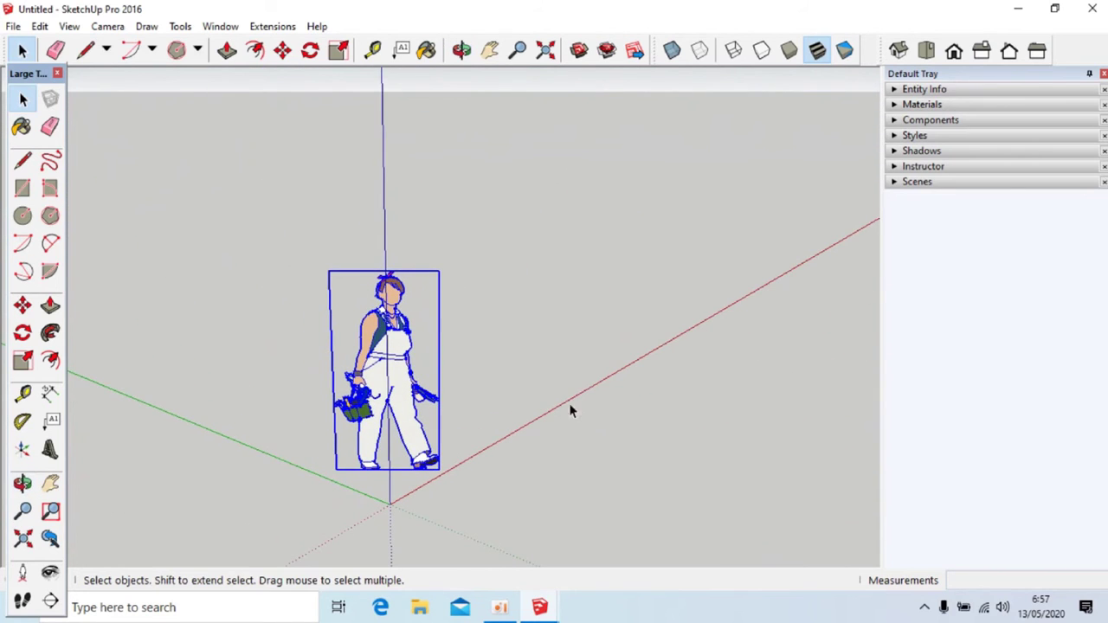
middle_drag(569, 403, 507, 422)
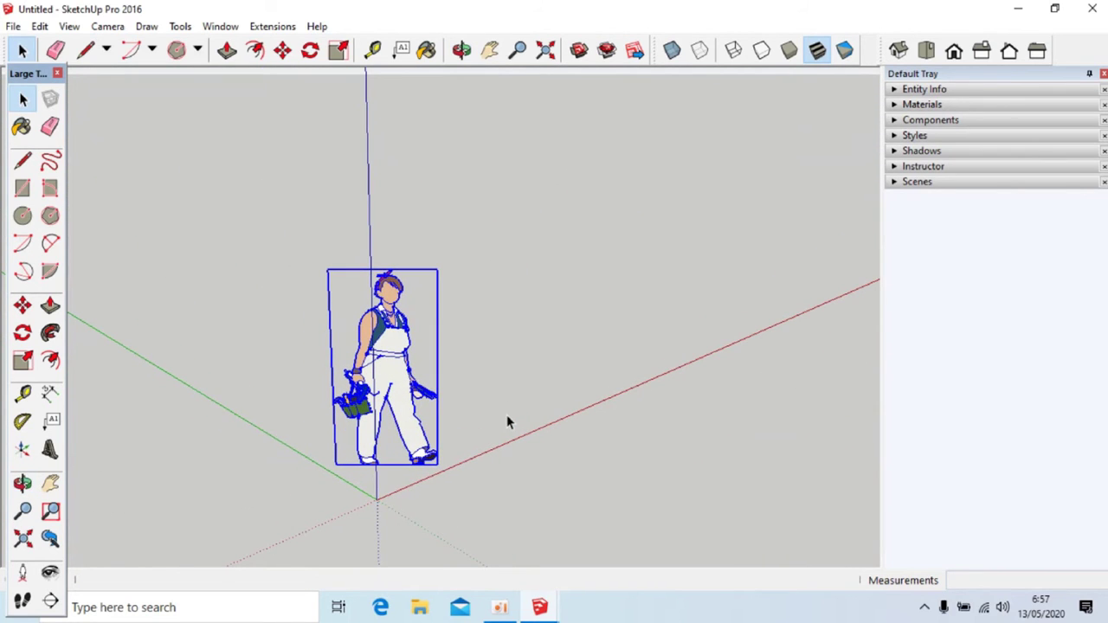
middle_drag(499, 433, 411, 389)
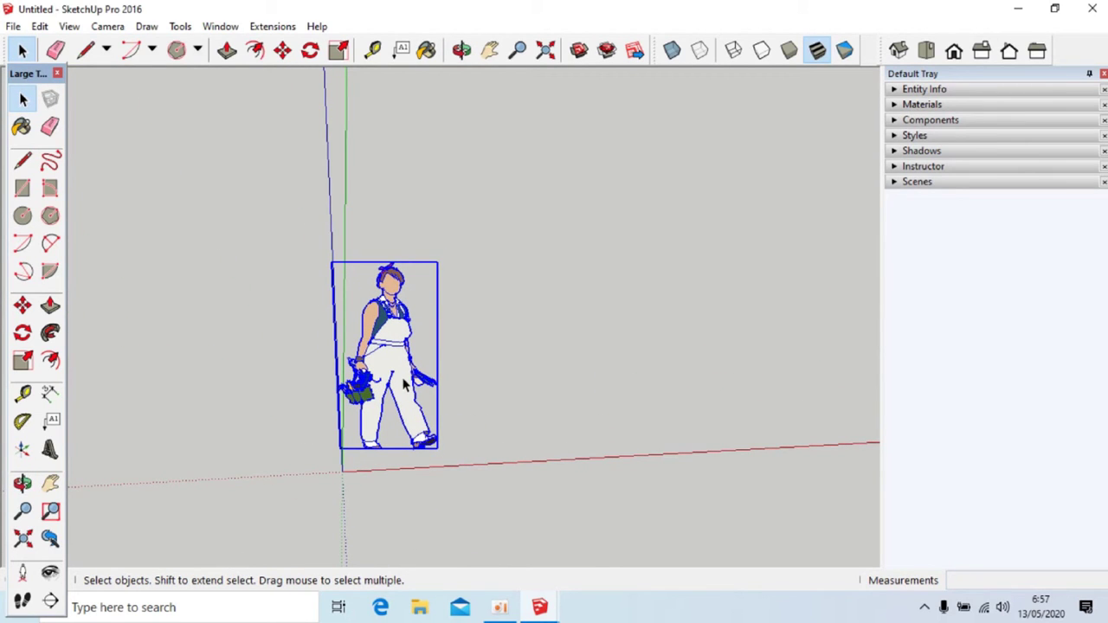
middle_drag(426, 404, 433, 381)
middle_drag(386, 334, 433, 394)
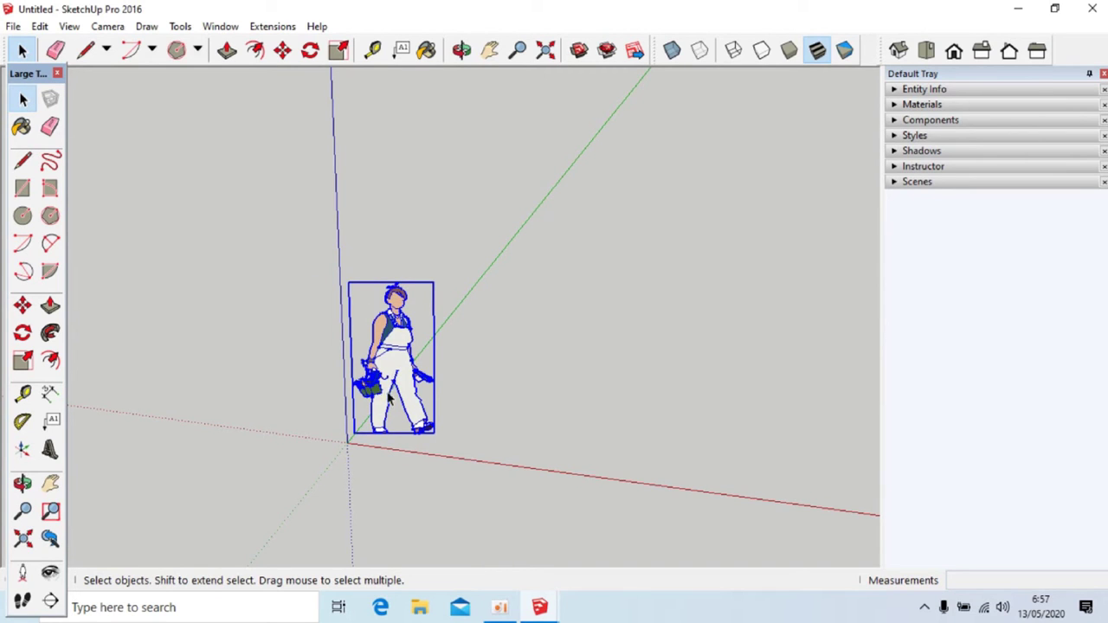
middle_drag(408, 405, 512, 393)
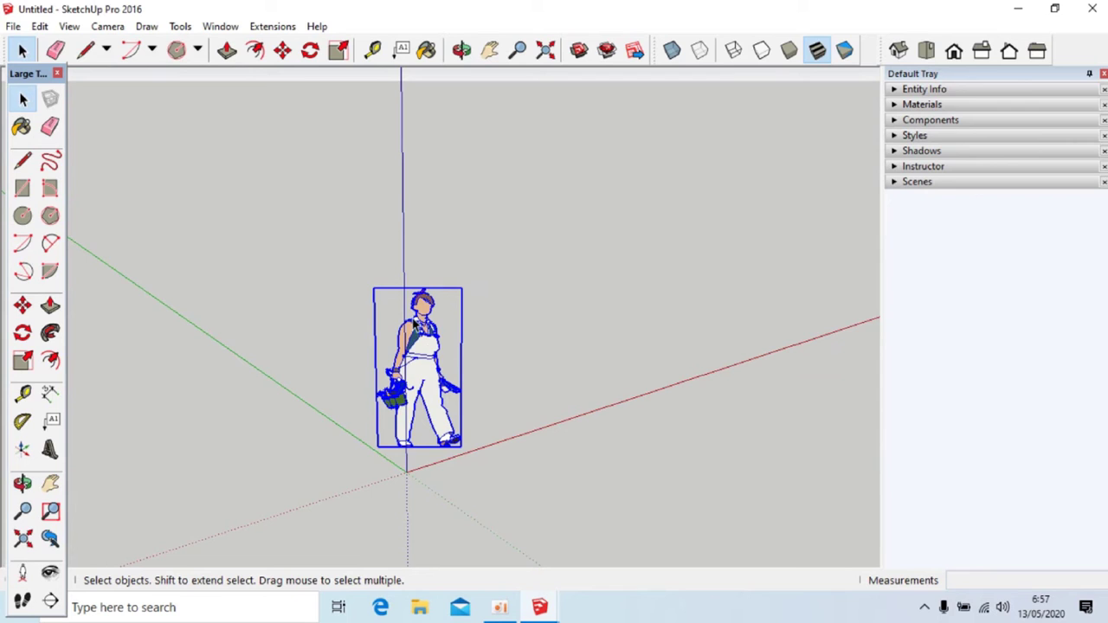
middle_drag(394, 332, 317, 423)
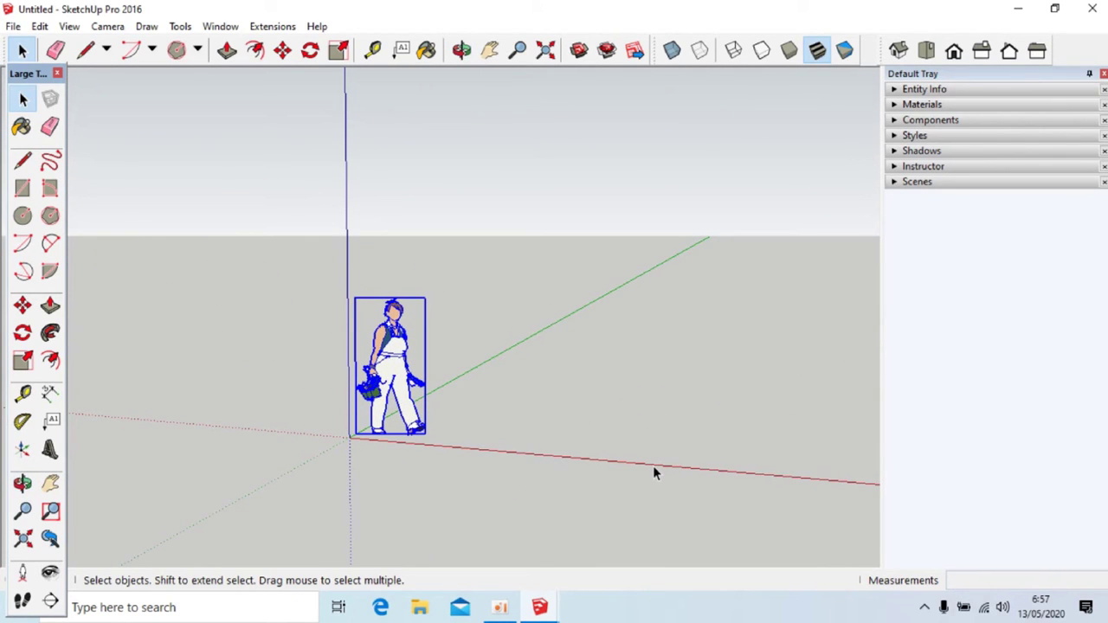
middle_drag(425, 353, 542, 427)
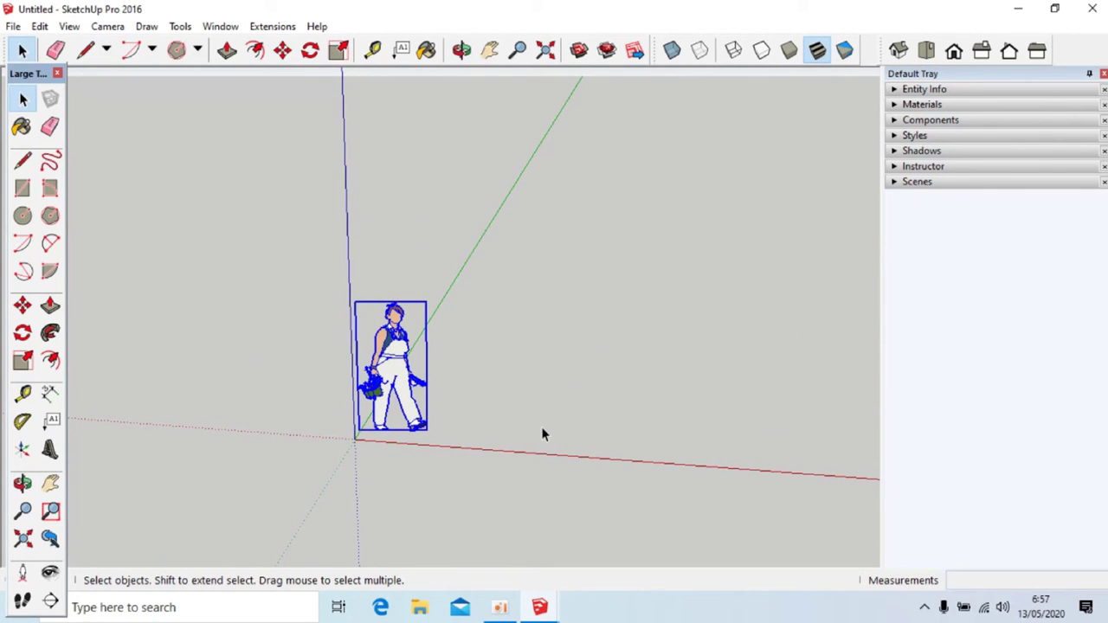
- Draw a rectangle about 1.60 m by 2.59 m on the ground beside the human figure
click(23, 195)
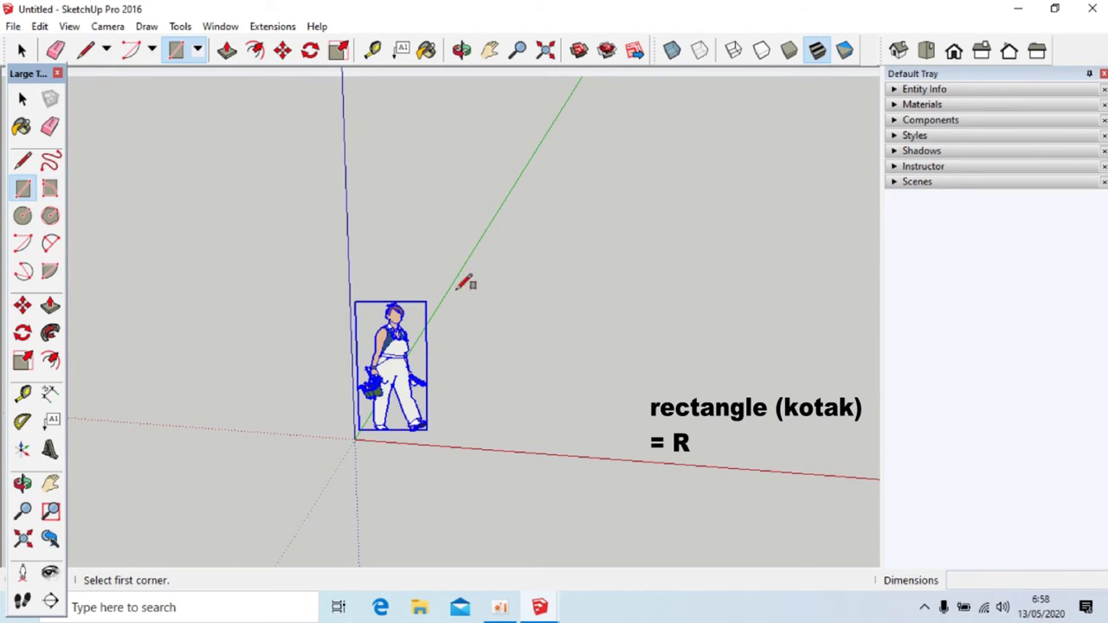
click(496, 331)
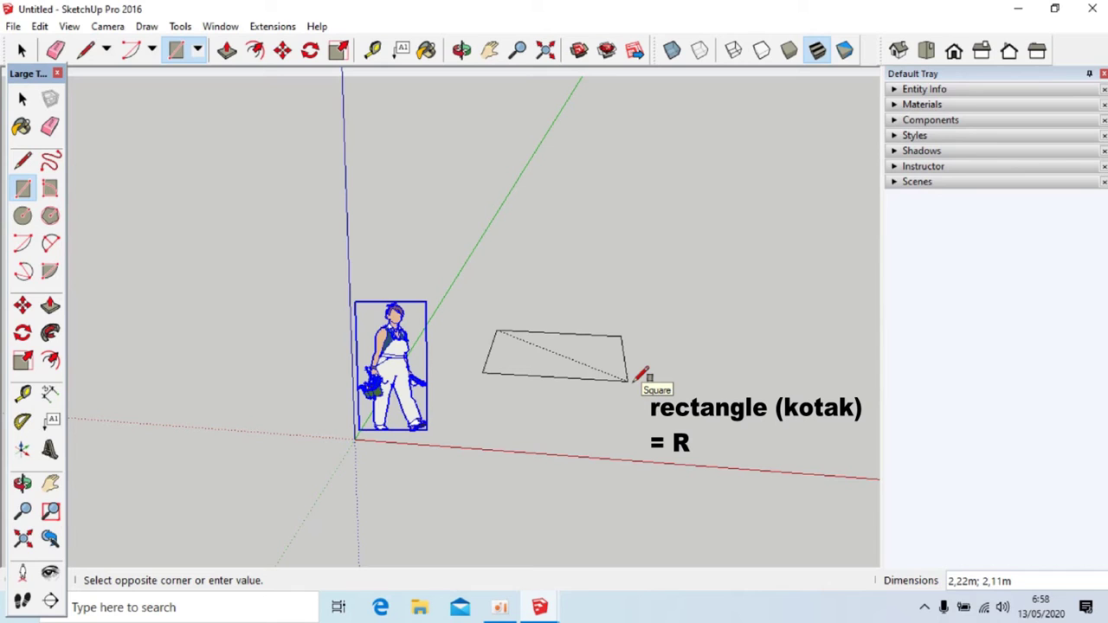
middle_drag(636, 381, 629, 497)
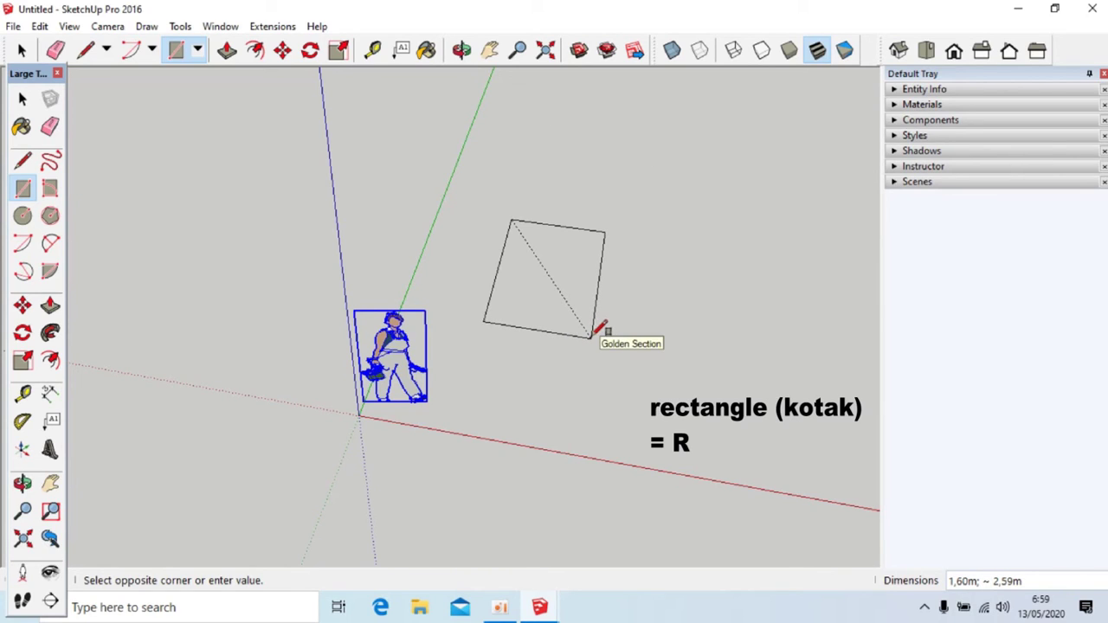
click(594, 336)
- Inspect the new rectangular face from several angles and expand the Instructor panel for the Rectangle tool's guidance
middle_drag(520, 433, 589, 282)
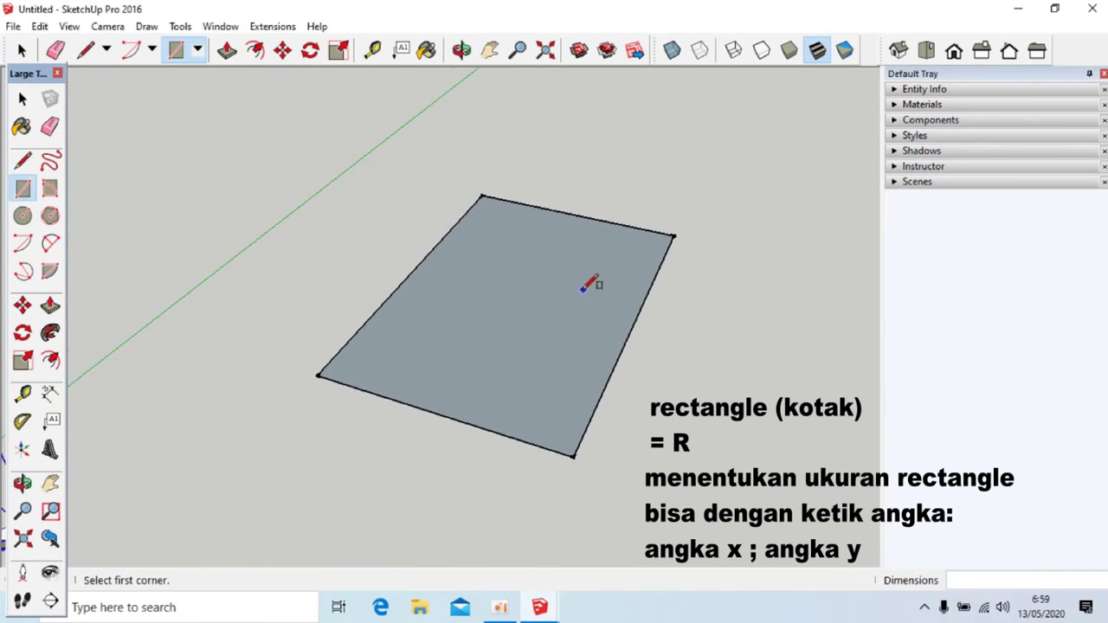
scroll(433, 309, up, 2)
middle_drag(433, 309, 308, 342)
key(r)
scroll(428, 337, down, 1)
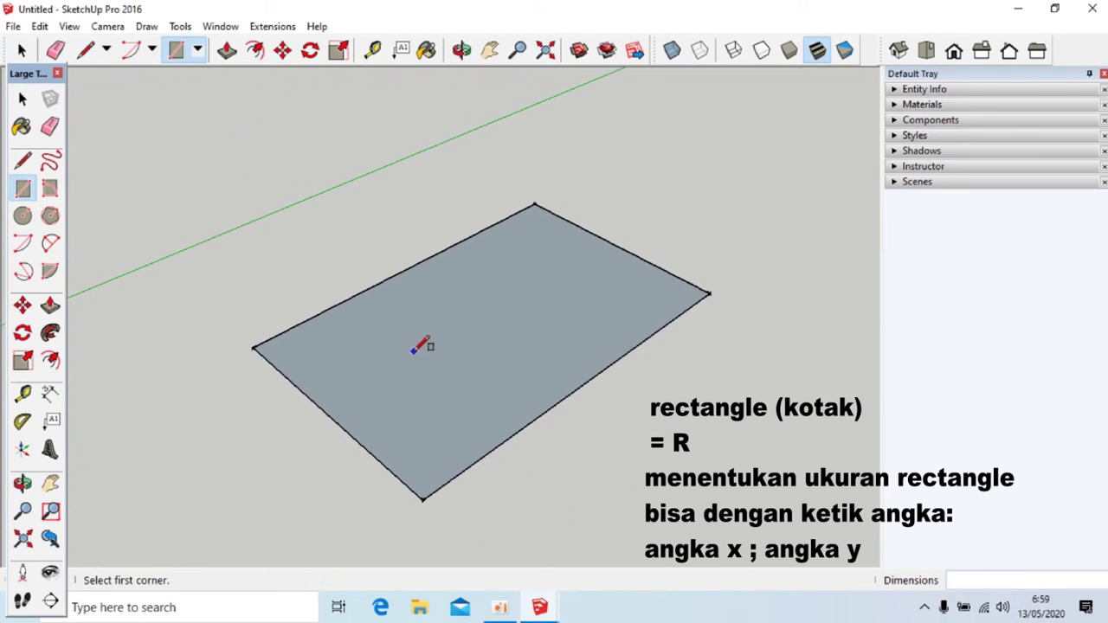
middle_drag(373, 359, 519, 386)
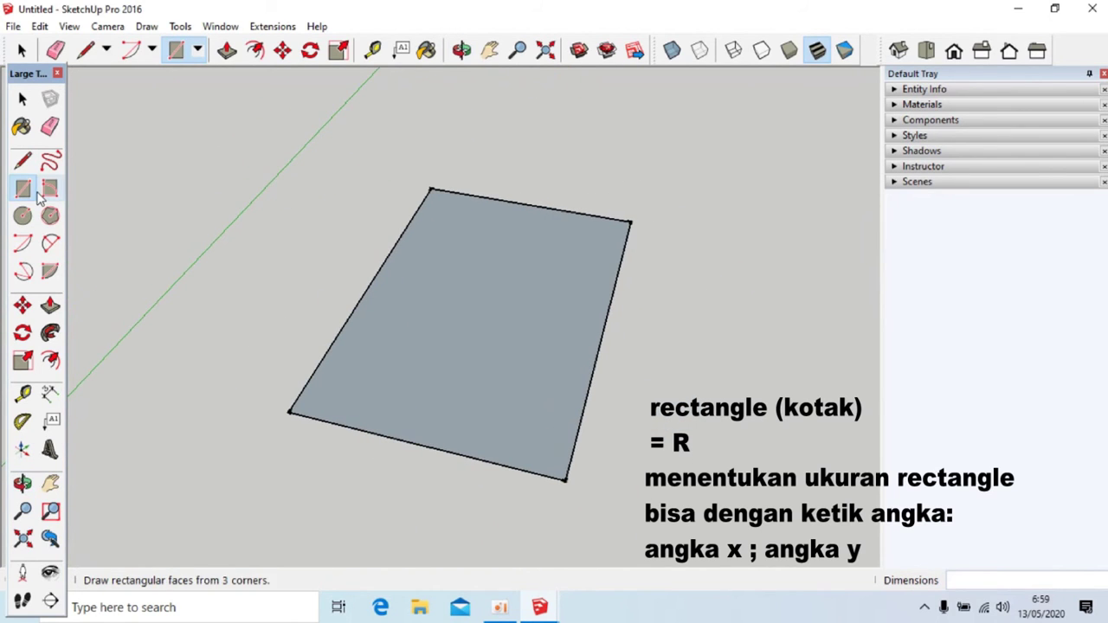
scroll(519, 411, down, 3)
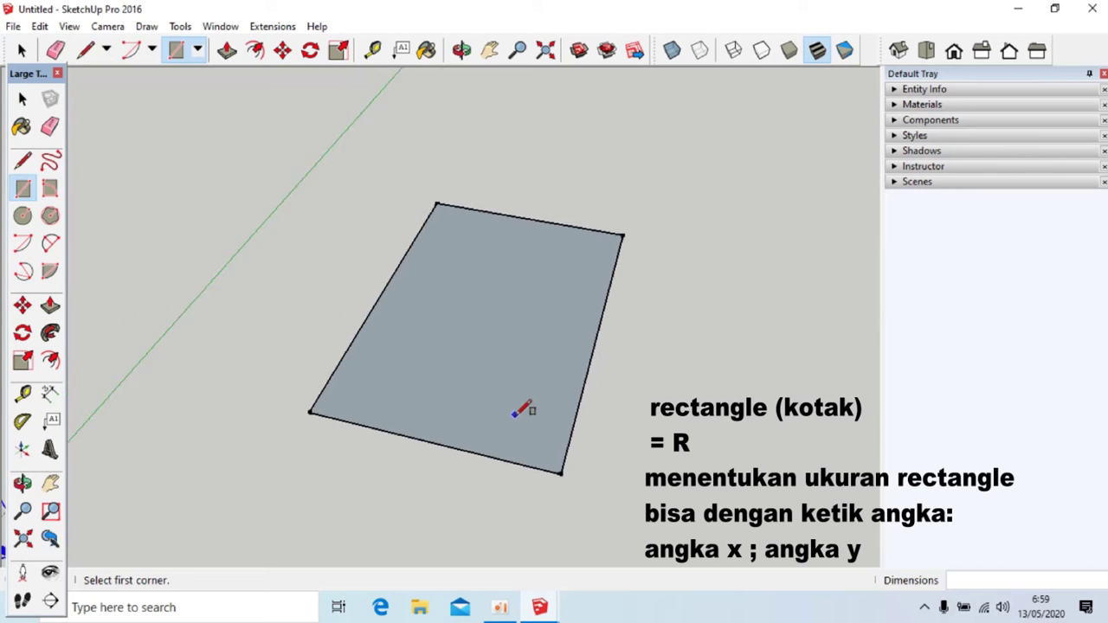
middle_drag(509, 446, 444, 410)
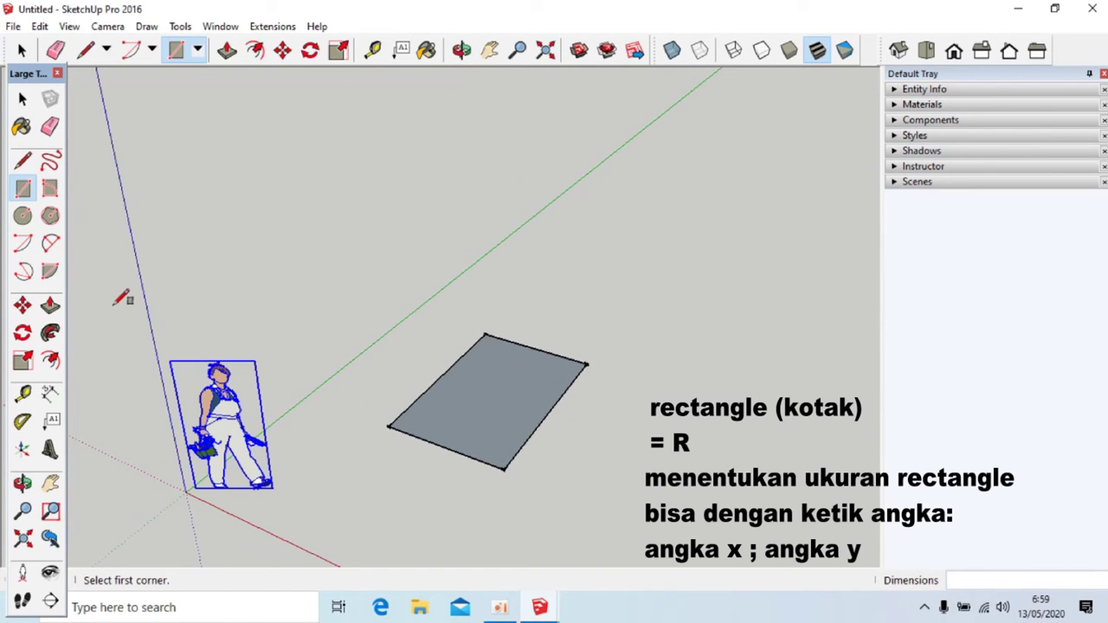
click(895, 168)
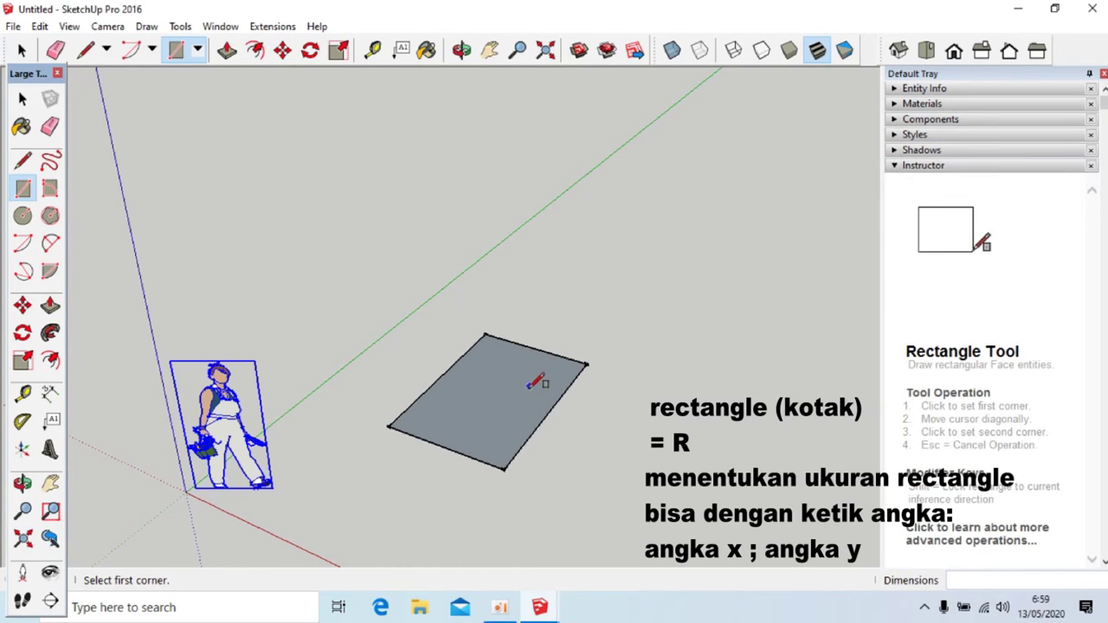
- Extrude the rectangle upward 3 m with Push/Pull into a box and return to the Select tool
click(52, 306)
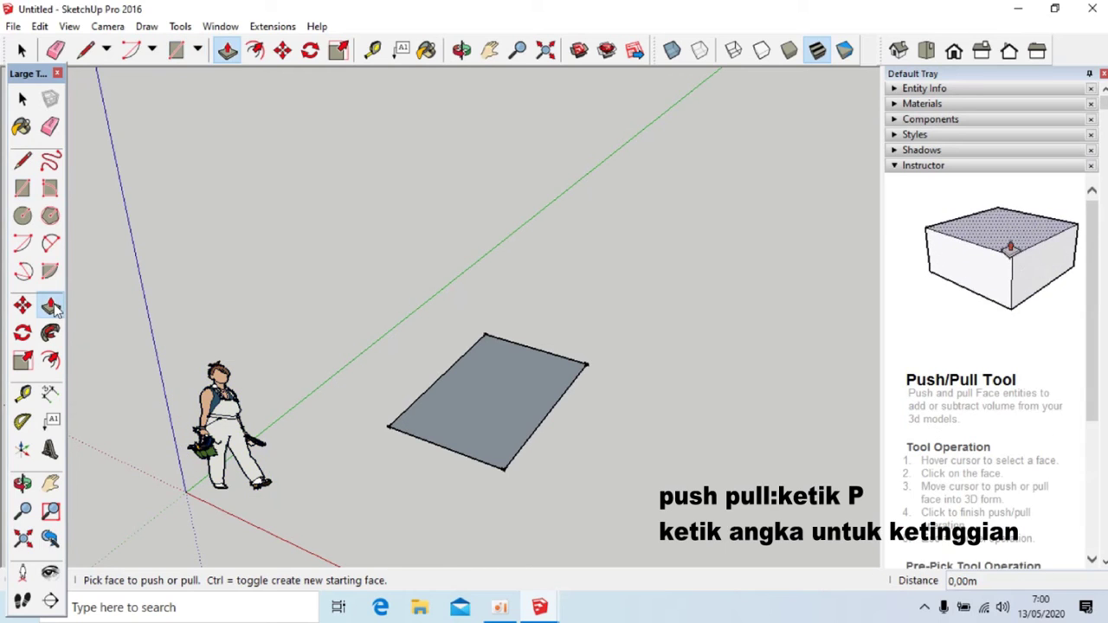
click(491, 399)
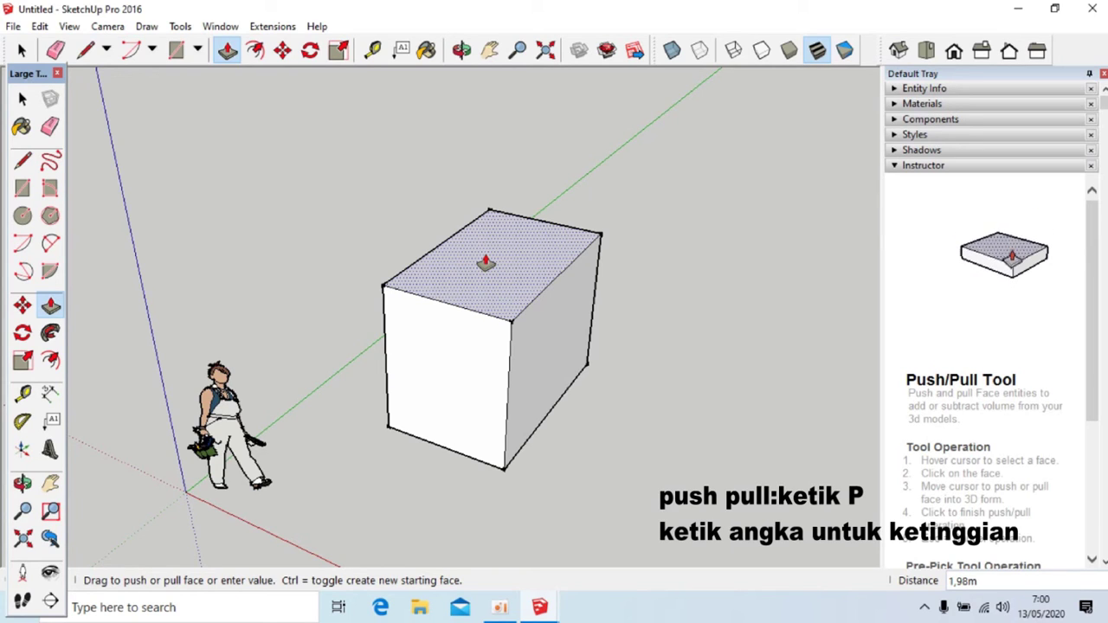
text(3)
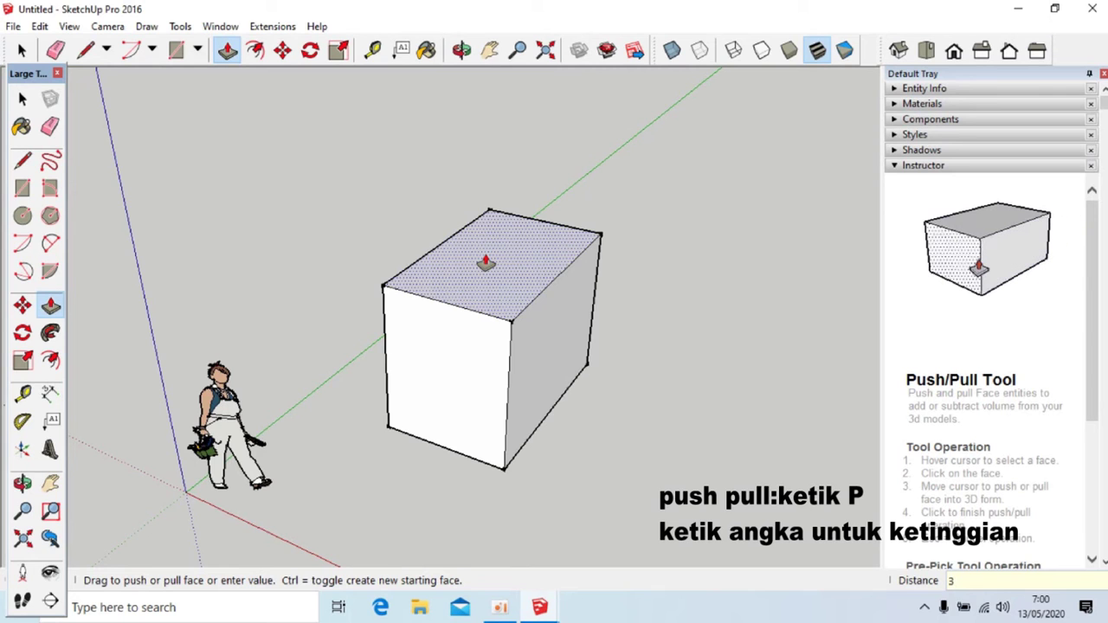
key(Return)
middle_drag(487, 361, 468, 297)
key(space)
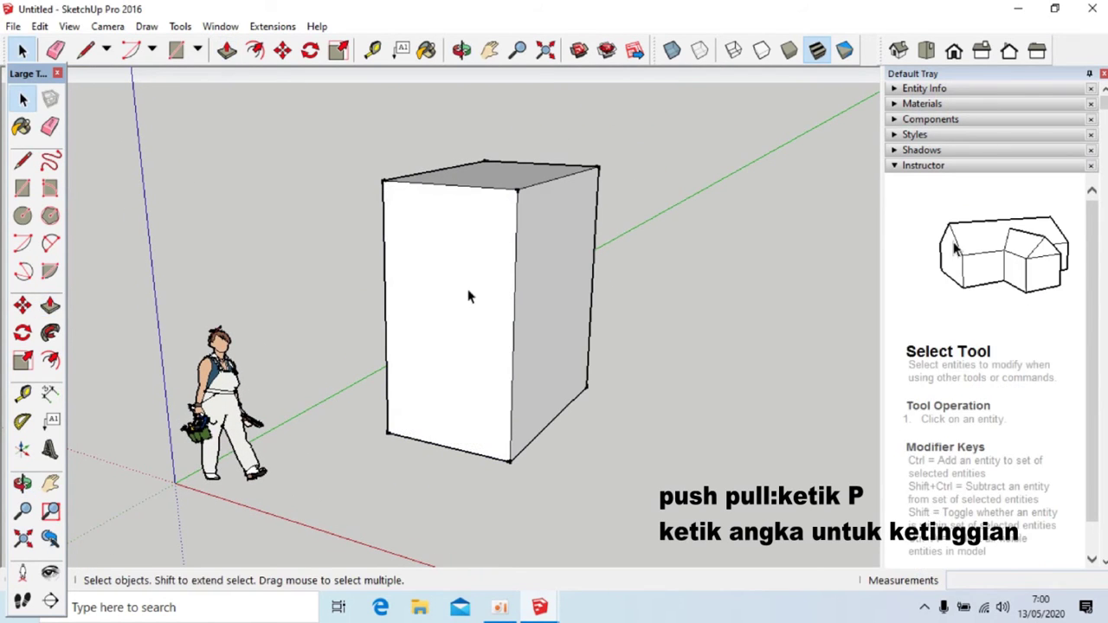
- Select the human figure, switch the selection to the box's narrow front face, and clear the selection
click(220, 385)
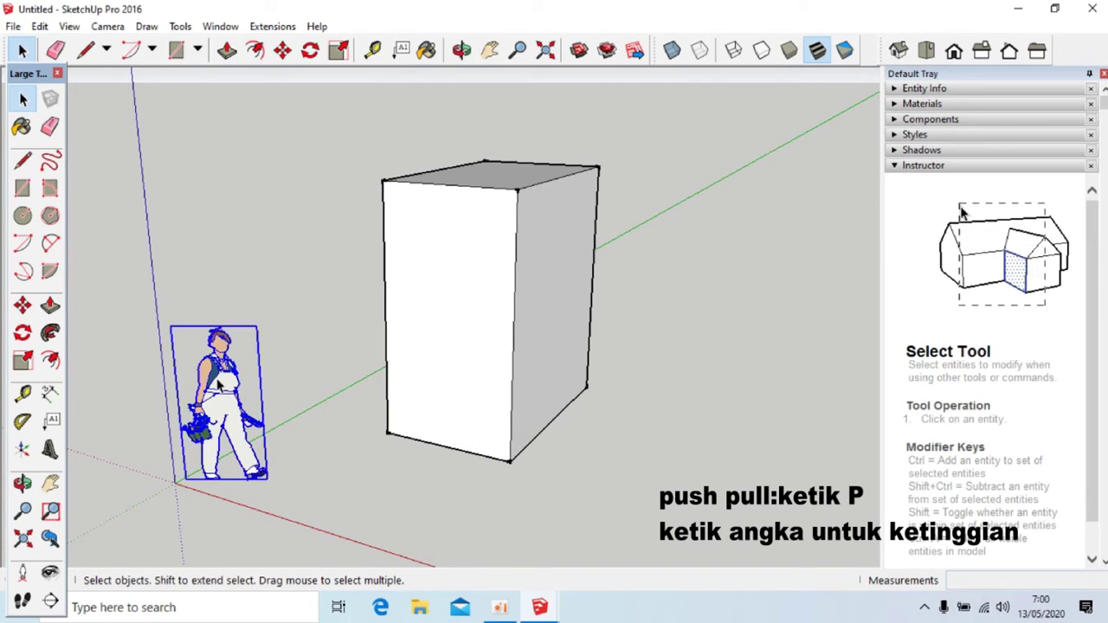
click(437, 341)
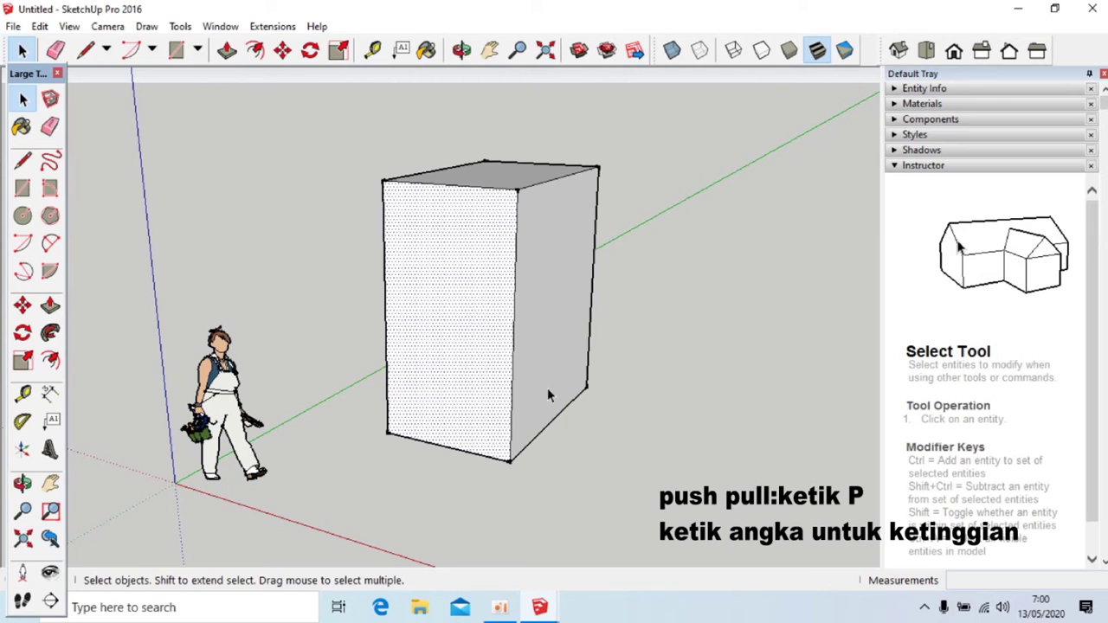
middle_drag(547, 396, 619, 487)
click(619, 425)
middle_drag(577, 448, 306, 470)
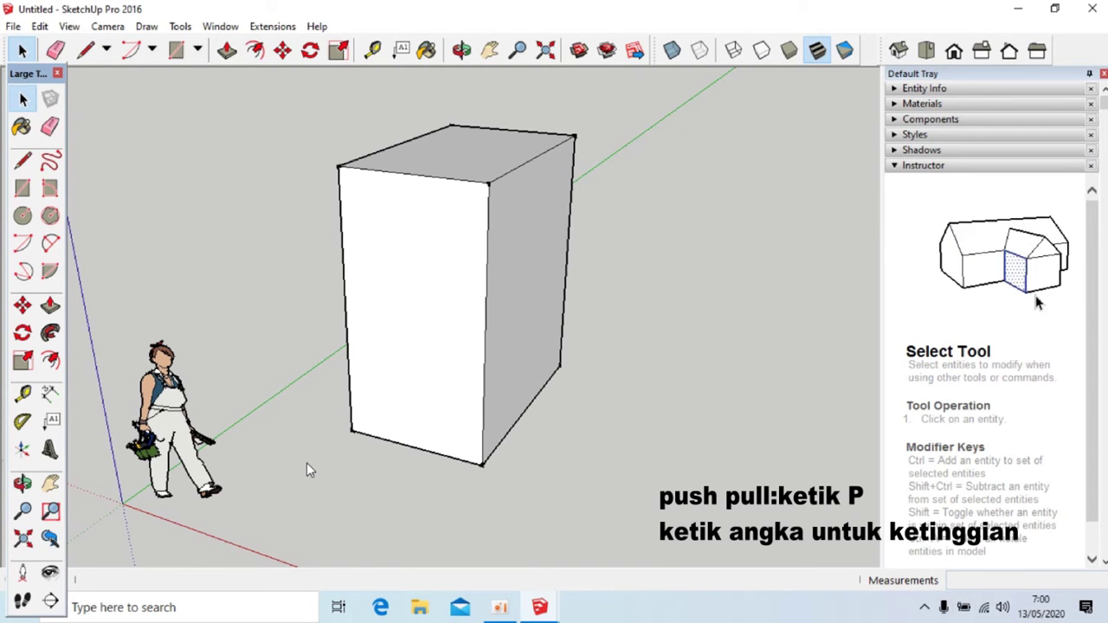
middle_drag(396, 451, 486, 452)
- Select the box's wide side face and switch the selection to that face's upper edge
click(475, 396)
middle_drag(475, 395, 455, 294)
scroll(435, 230, up, 4)
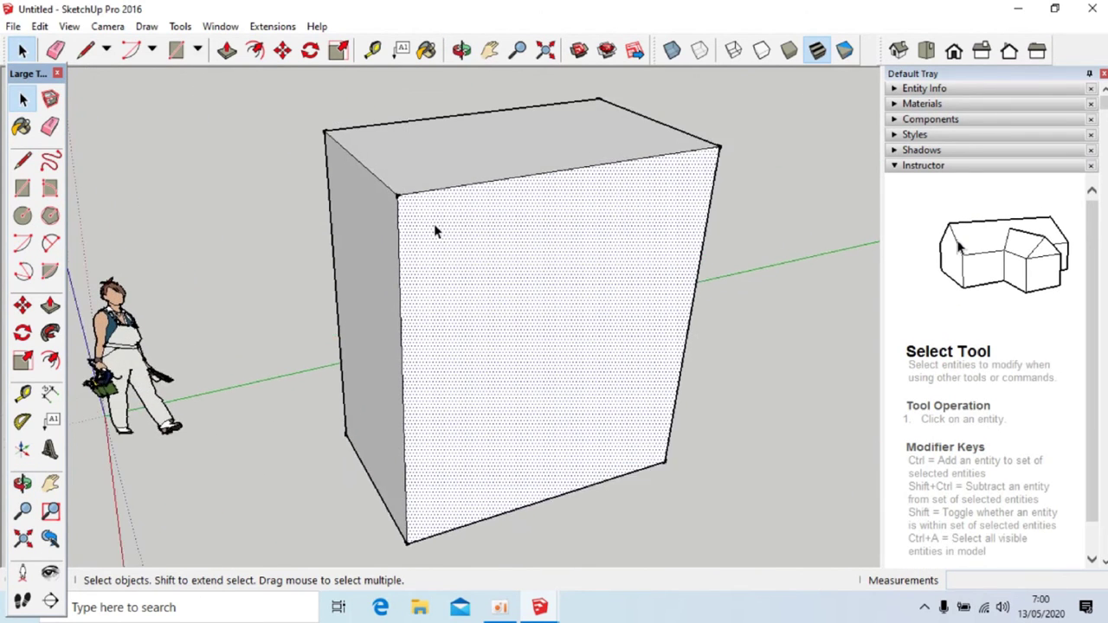
click(423, 187)
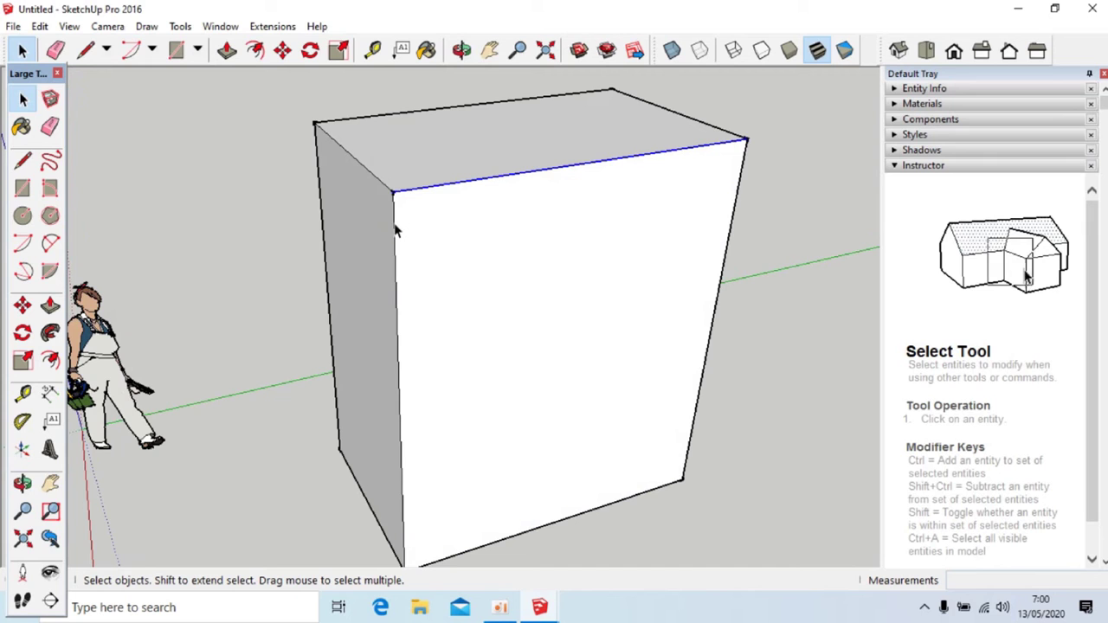
- Delete the box's nearest vertical corner edge and the vertical edge at the far end of its wide side
click(394, 229)
scroll(394, 230, down, 3)
middle_drag(394, 229, 551, 371)
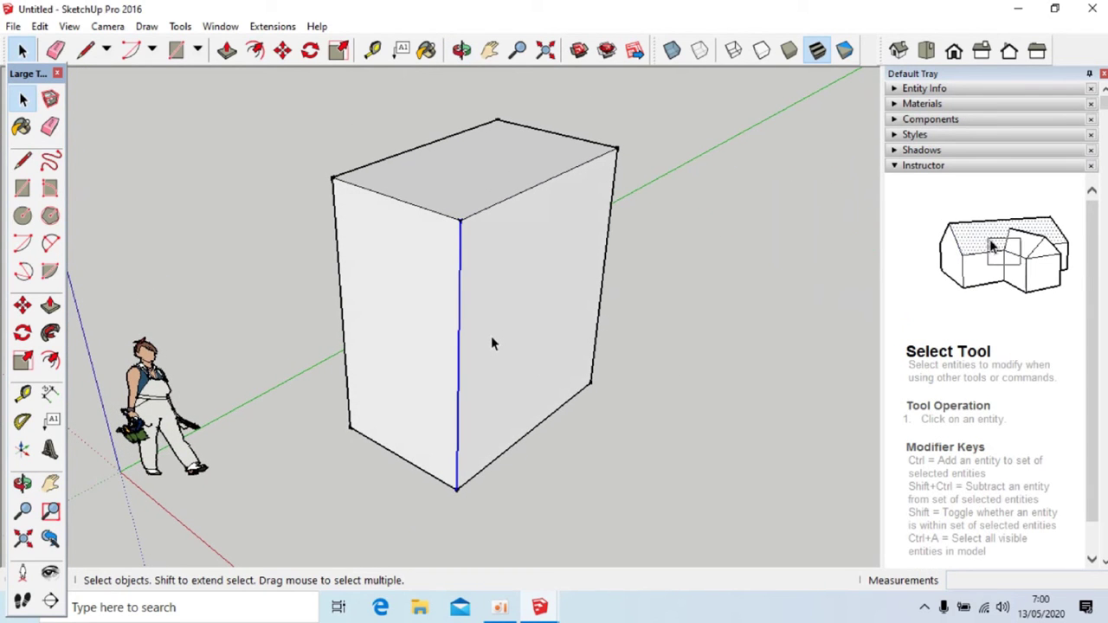
key(Delete)
middle_drag(491, 343, 584, 355)
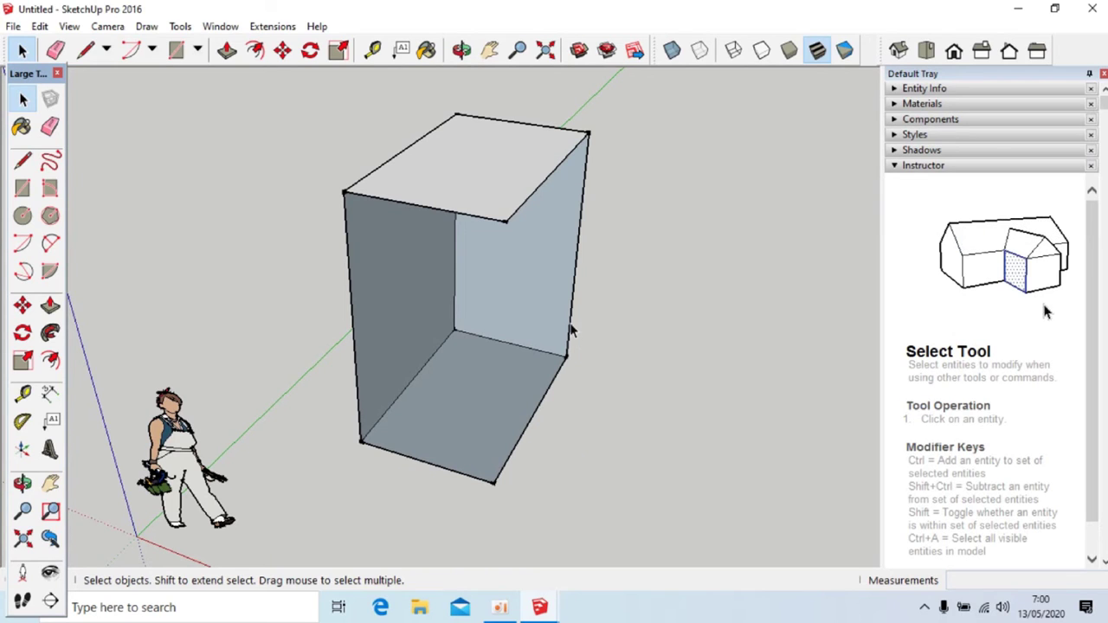
click(571, 324)
key(Delete)
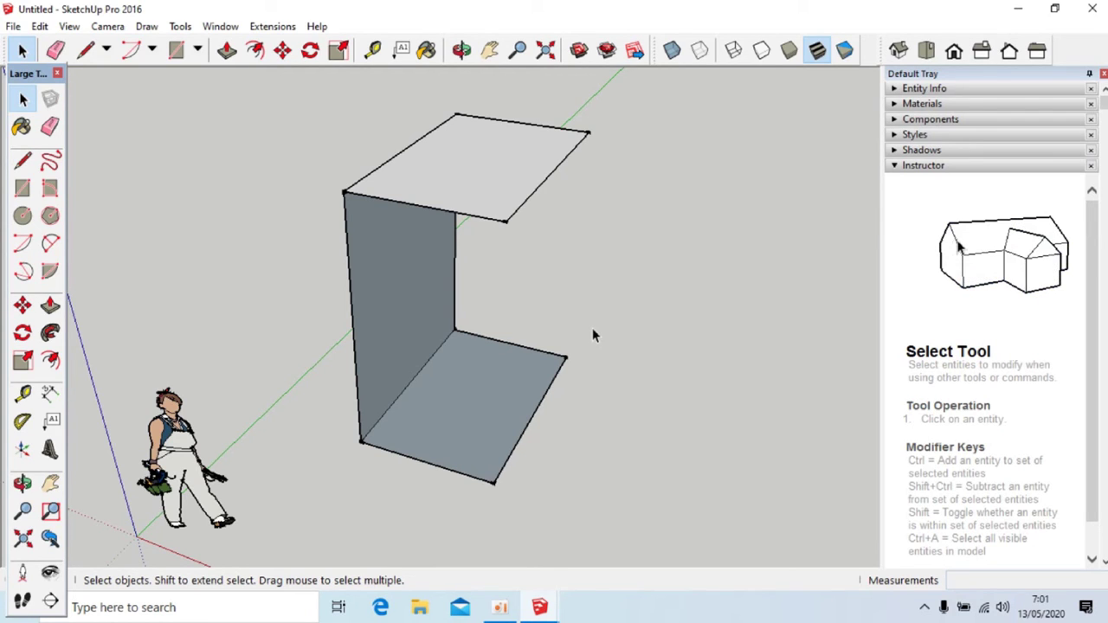
- Undo both vertical edge deletions on the box
key(ctrl+z)
key(ctrl+z)
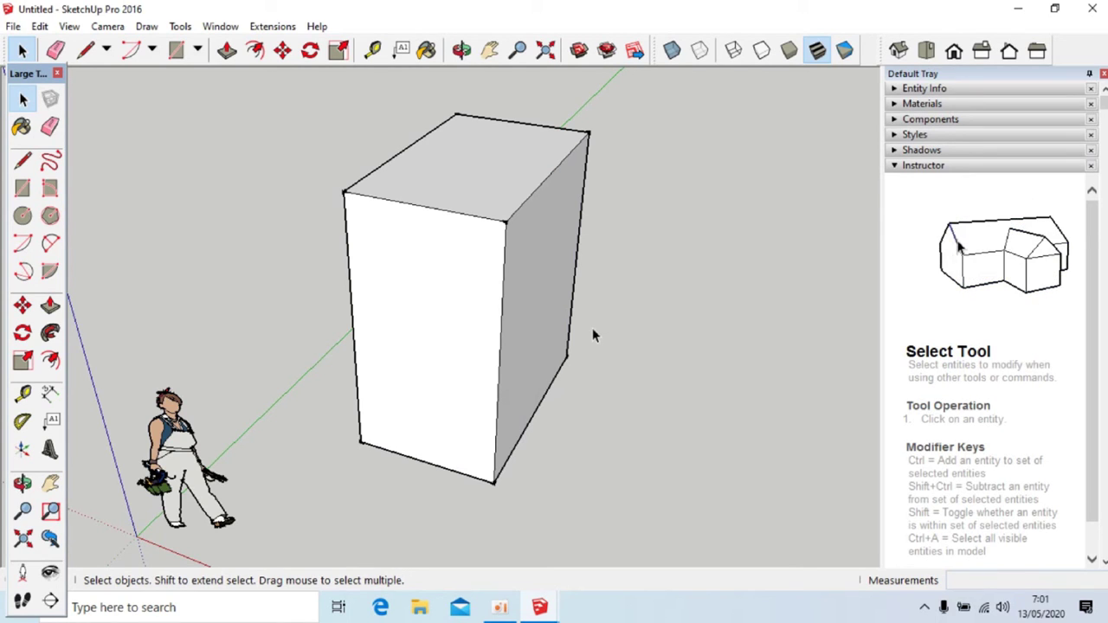
middle_drag(594, 336, 510, 365)
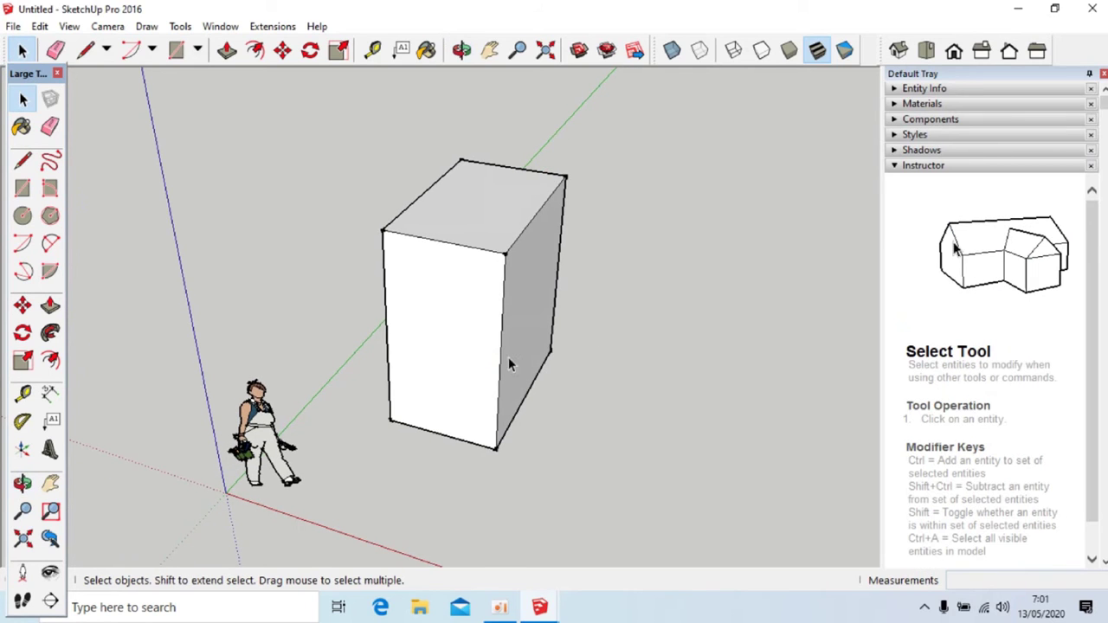
- Select the whole box with all its faces and edges using a selection window, leaving out the human figure
drag(324, 142, 685, 494)
click(325, 144)
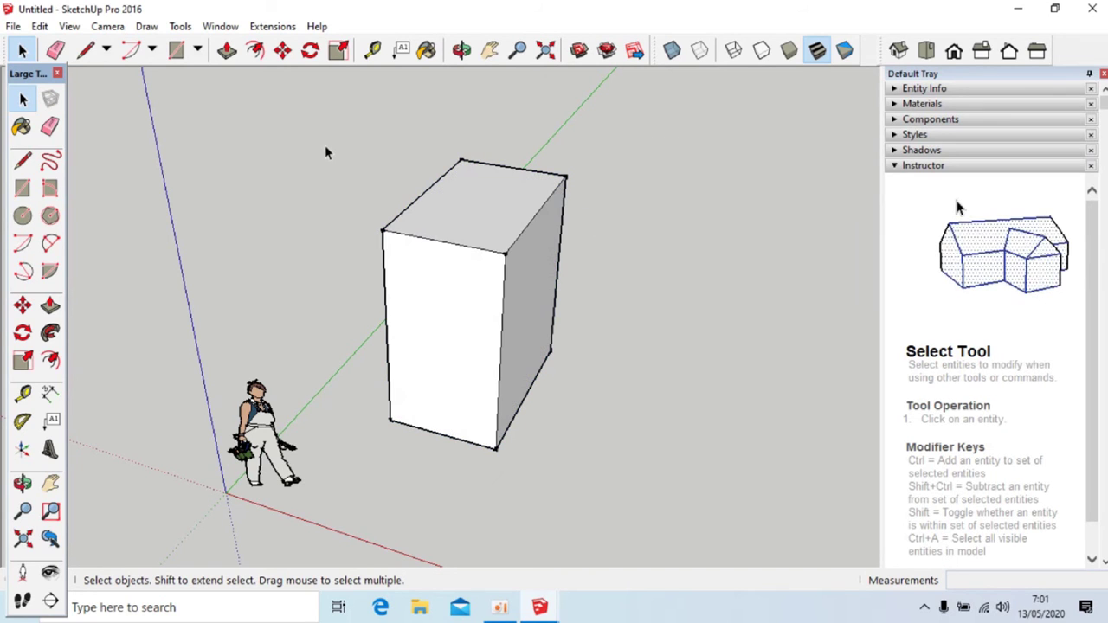
drag(326, 152, 693, 549)
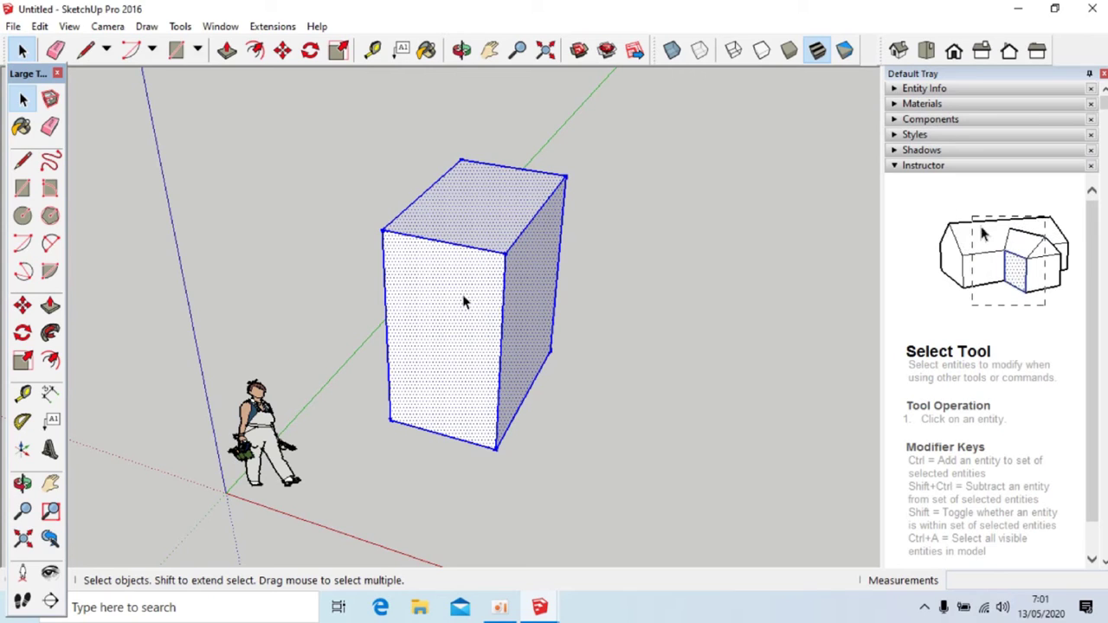
click(617, 320)
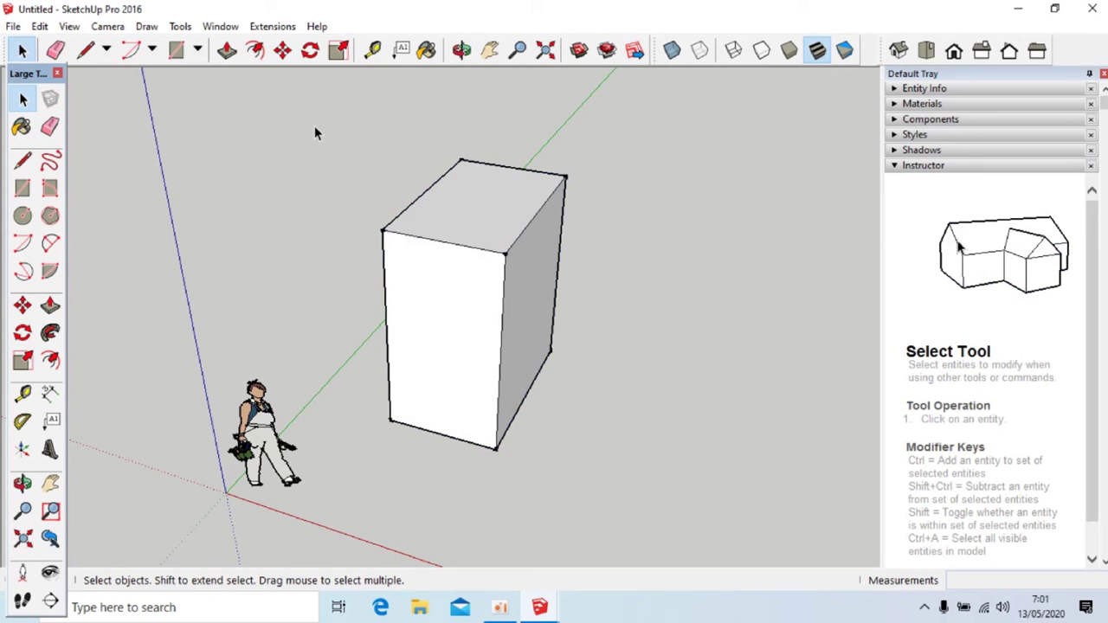
drag(315, 126, 724, 537)
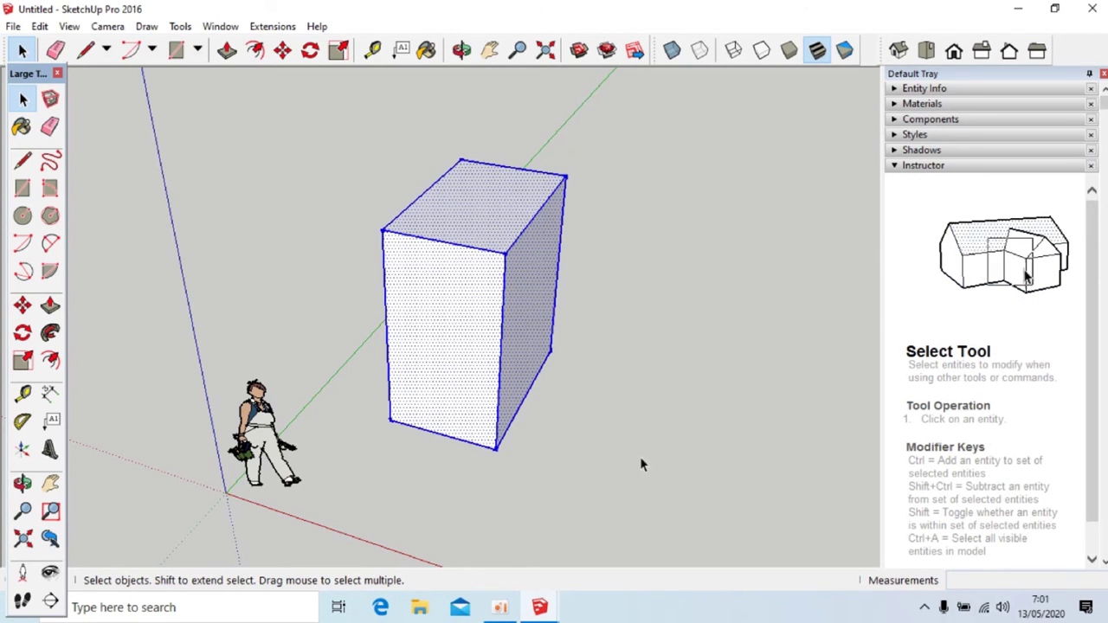
drag(324, 136, 674, 473)
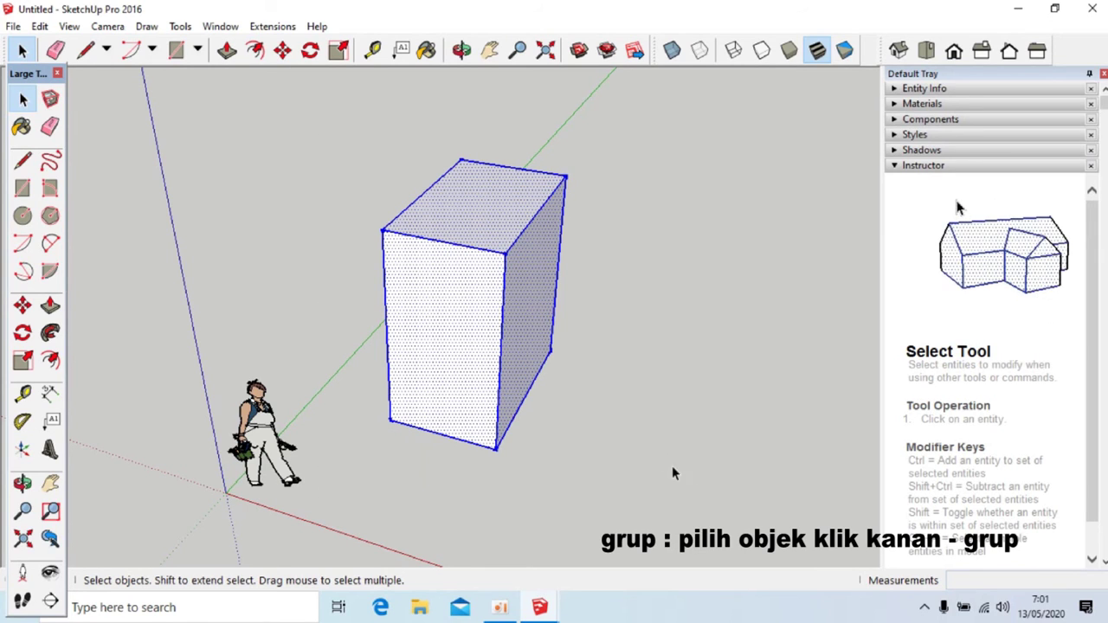
- Make a group from the box's selected faces and edges
right_click(470, 293)
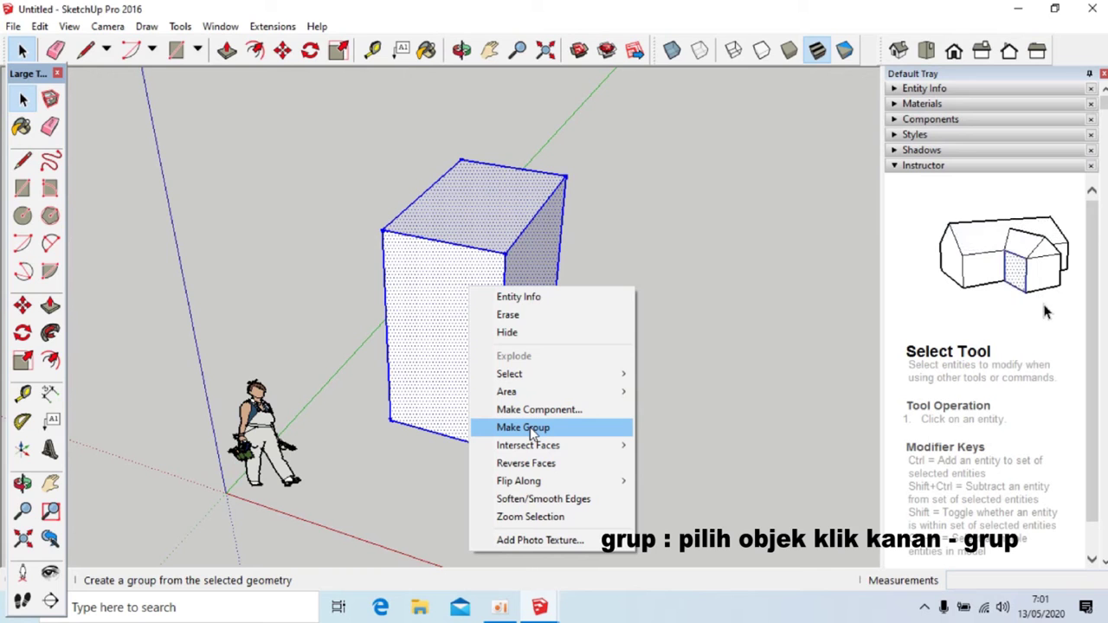
click(531, 427)
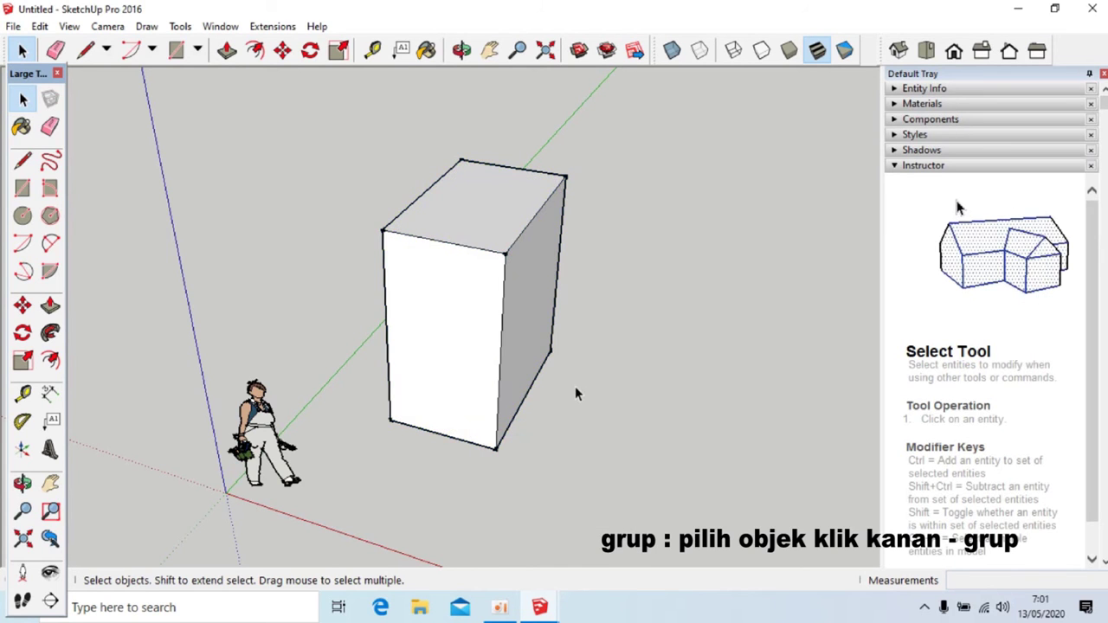
scroll(575, 386, up, 3)
middle_drag(513, 323, 401, 349)
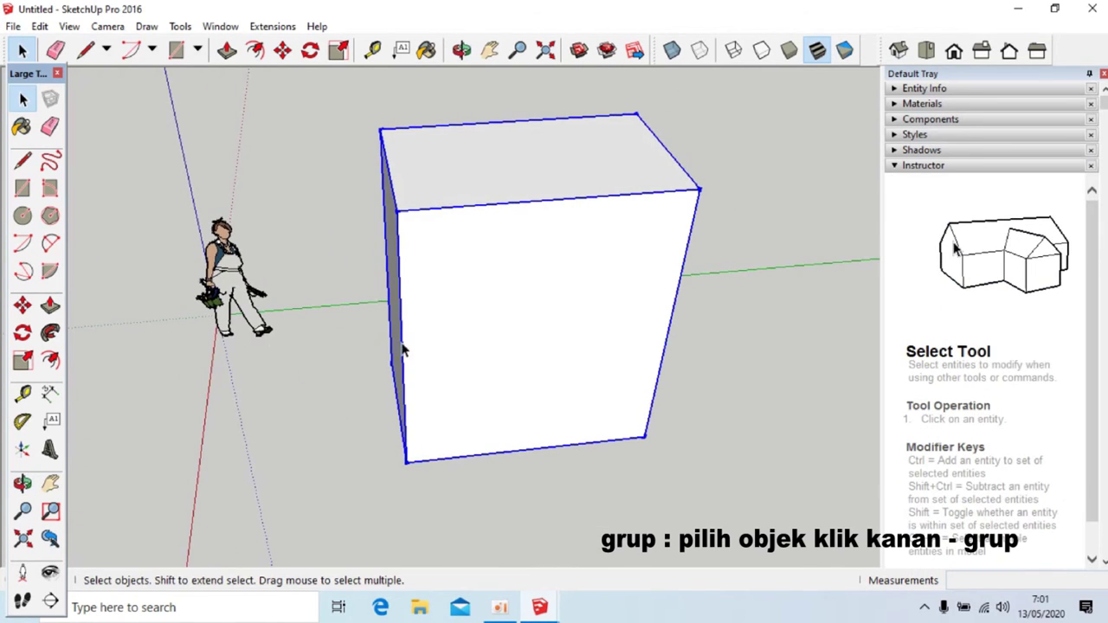
- Orbit around the grouped box to examine it from all sides and from different heights
scroll(597, 384, down, 2)
middle_drag(688, 453, 442, 377)
scroll(471, 396, down, 2)
middle_drag(554, 432, 139, 450)
middle_drag(425, 386, 268, 329)
middle_drag(510, 319, 259, 314)
scroll(448, 195, up, 2)
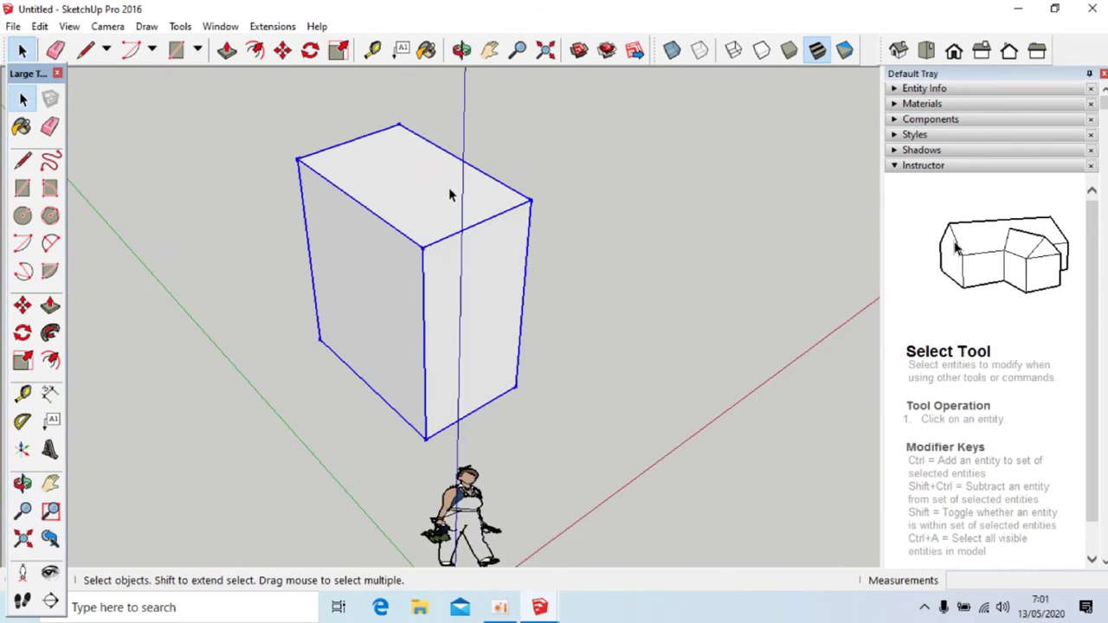
middle_drag(559, 387, 400, 340)
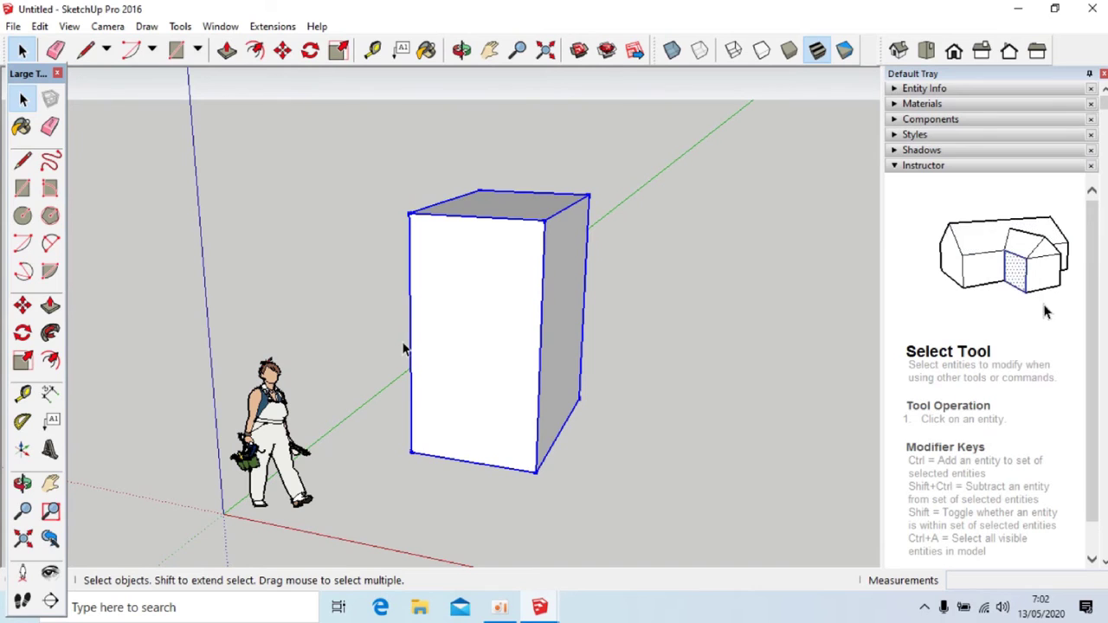
middle_drag(405, 349, 344, 346)
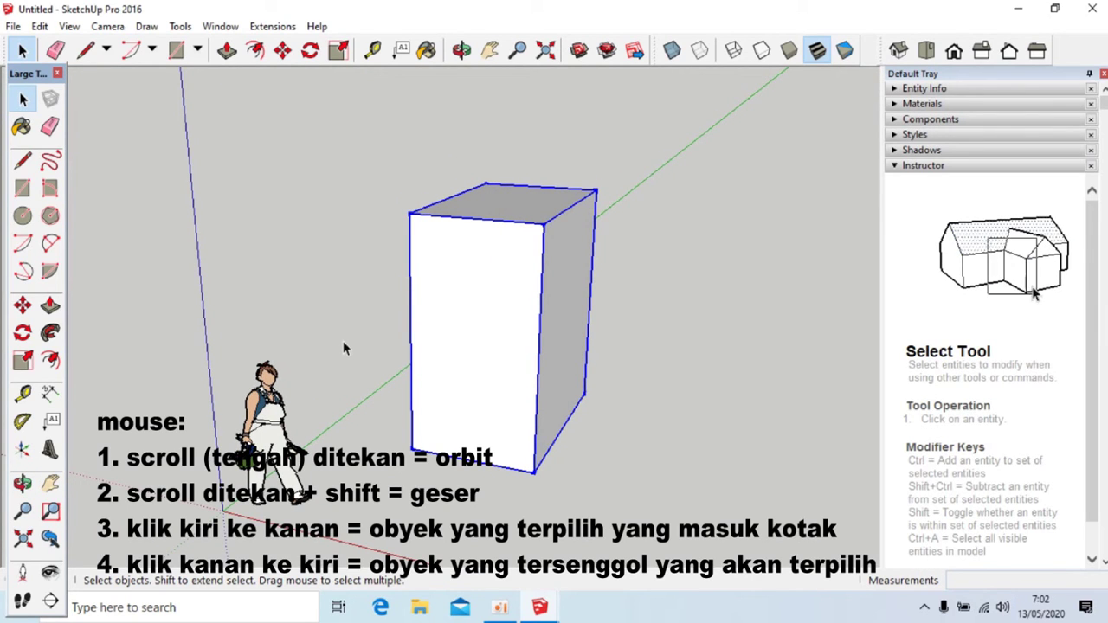
mouse_move(344, 346)
middle_down()
mouse_move(458, 373)
mouse_move(591, 329)
mouse_move(577, 363)
mouse_move(309, 326)
mouse_move(448, 339)
mouse_move(520, 366)
mouse_move(404, 349)
mouse_move(544, 363)
mouse_move(530, 405)
mouse_move(364, 426)
mouse_move(389, 404)
mouse_move(584, 358)
mouse_move(298, 390)
mouse_move(573, 351)
middle_up()
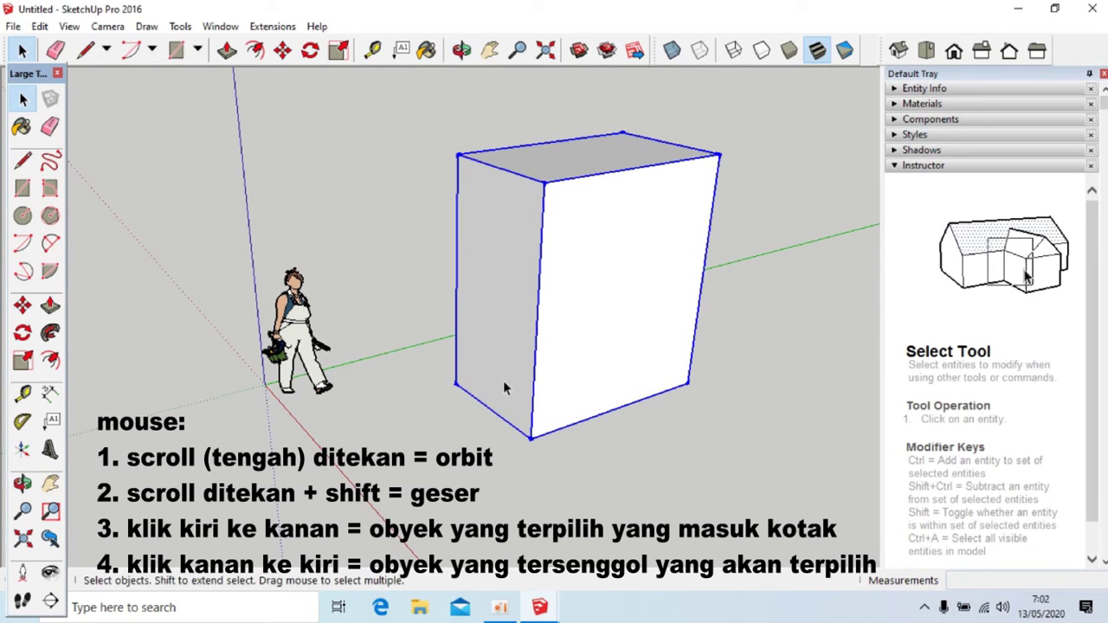
middle_drag(476, 396, 678, 439)
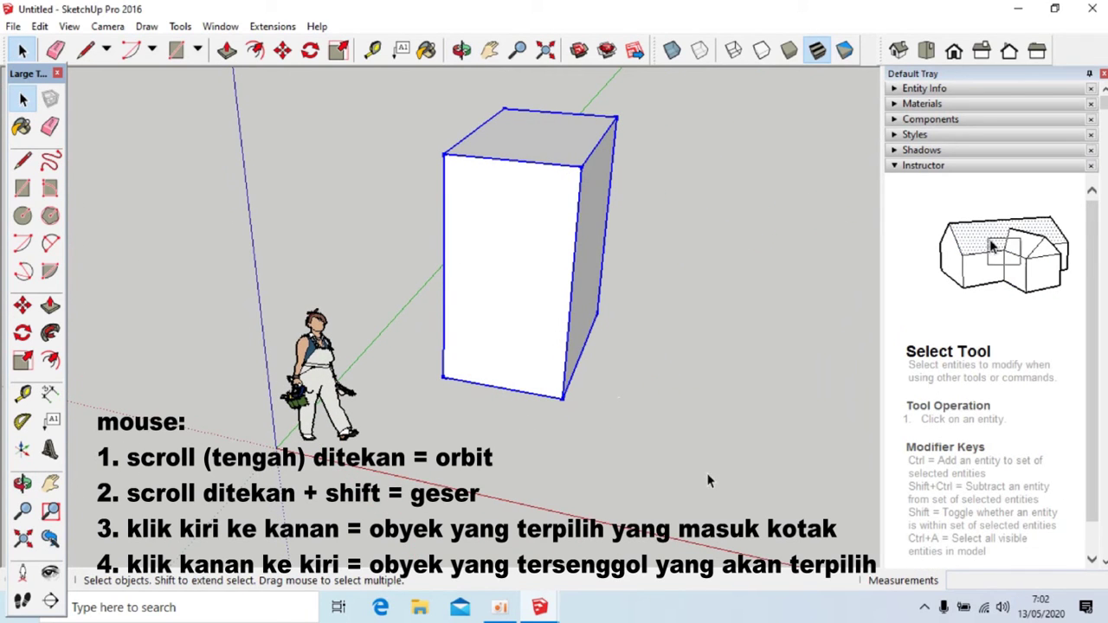
- Clear the selection of the grouped box and draw a rectangle flat on the ground beside its wide side face
drag(706, 473, 549, 376)
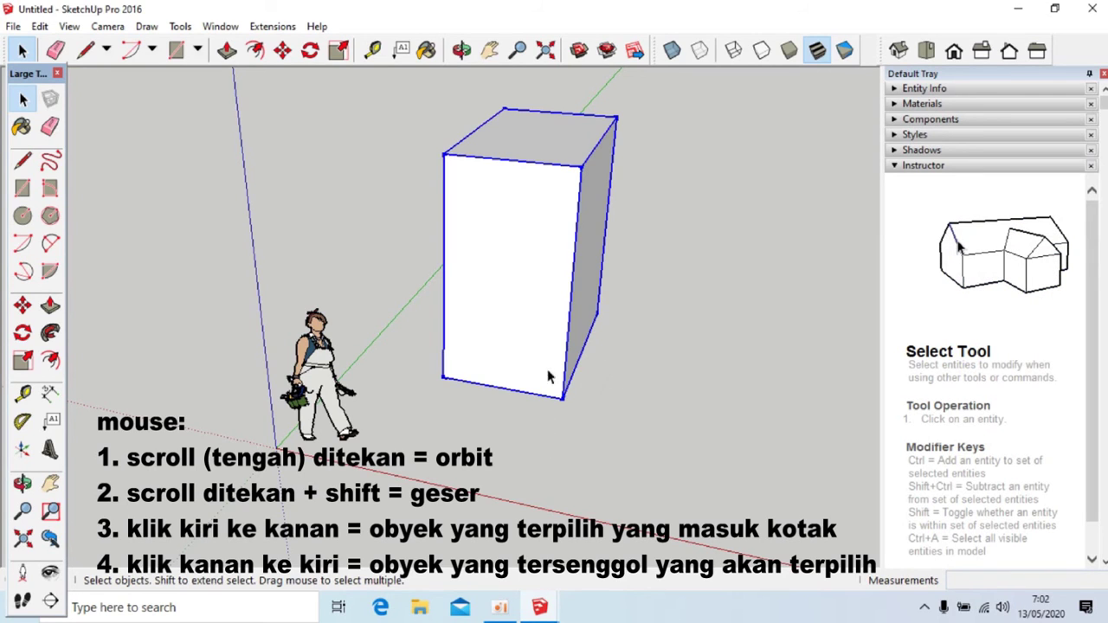
click(606, 412)
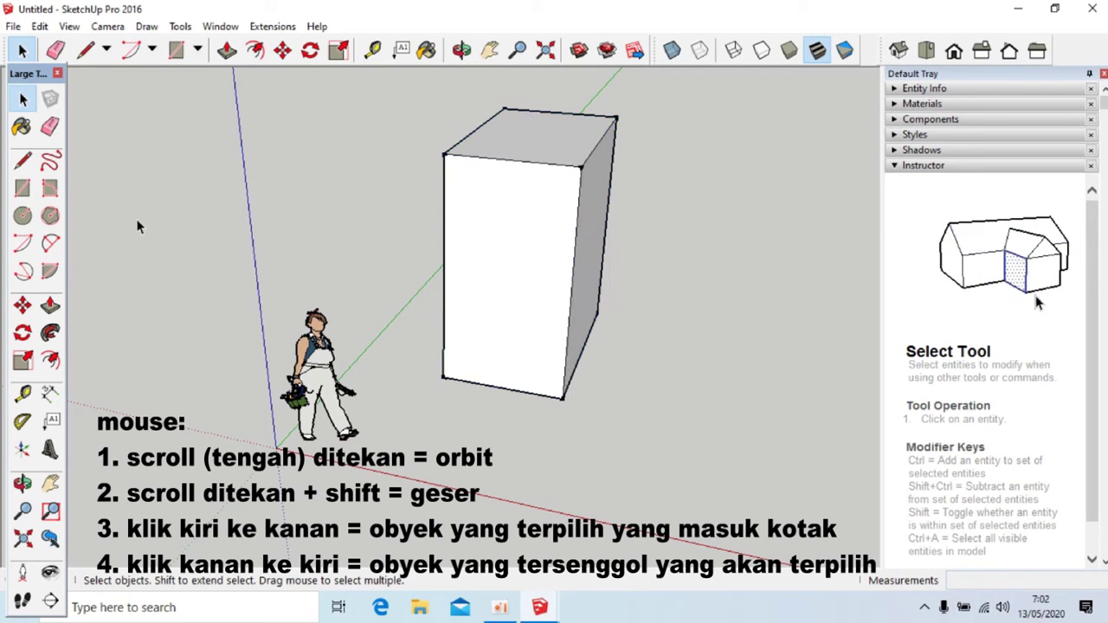
click(22, 188)
middle_drag(589, 347, 563, 349)
click(561, 334)
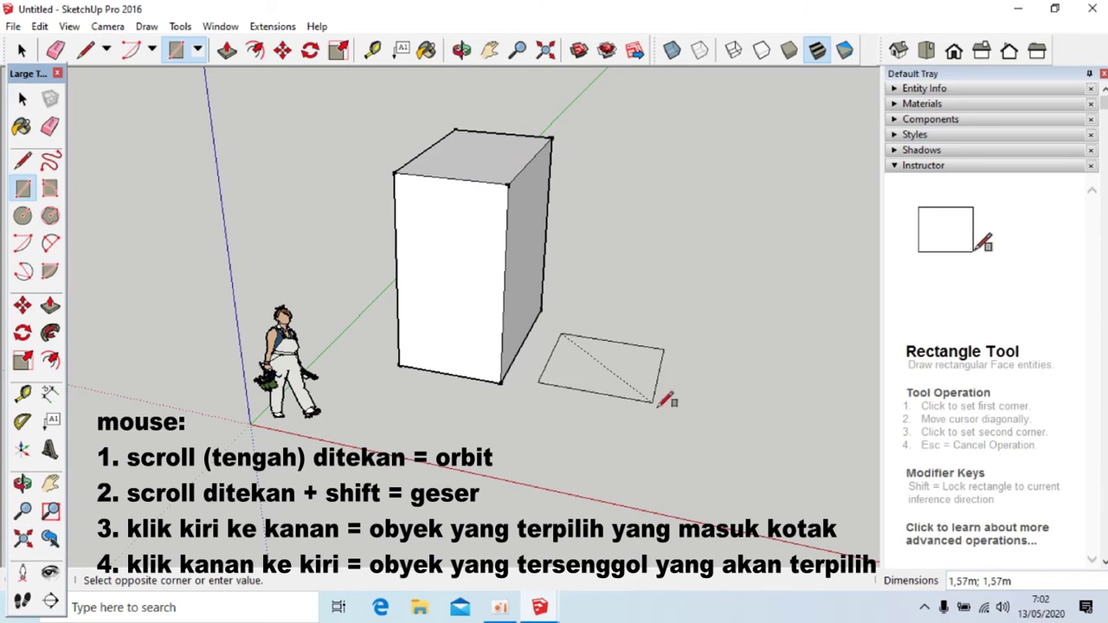
click(728, 464)
- Select the rectangle's face and its two outer edges with a crossing window over the front corner, and clear the selection
click(22, 98)
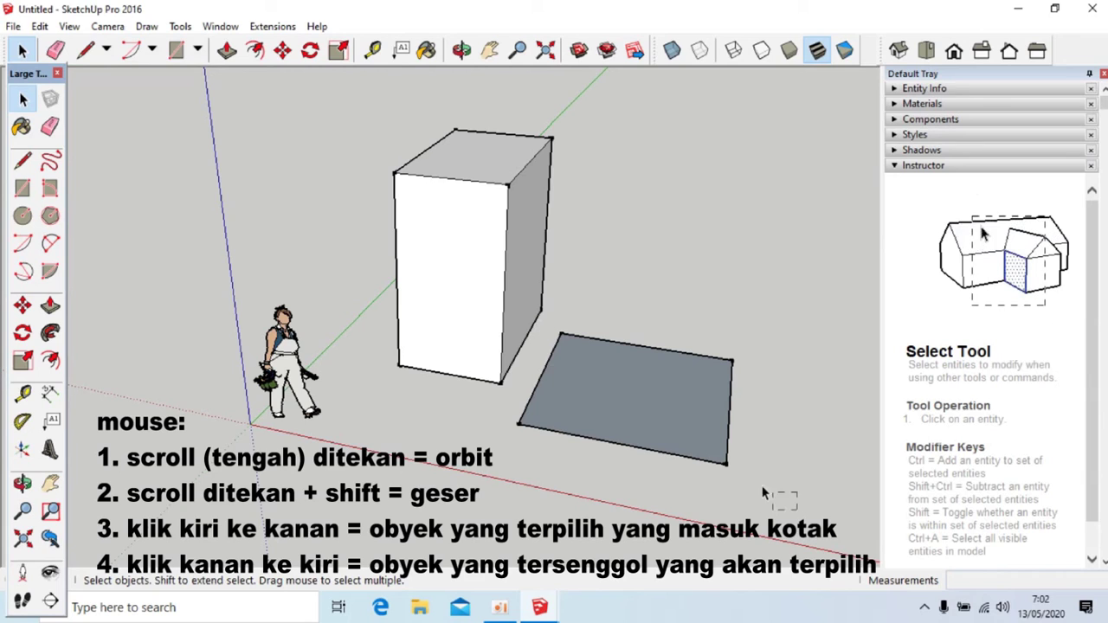
drag(764, 494, 682, 430)
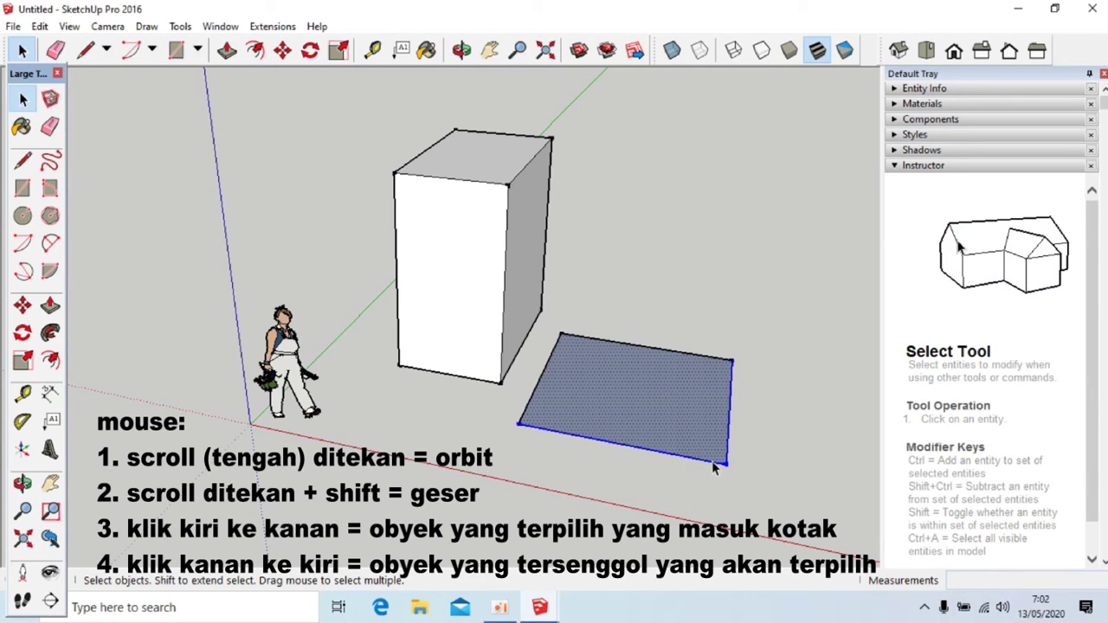
drag(605, 358, 607, 358)
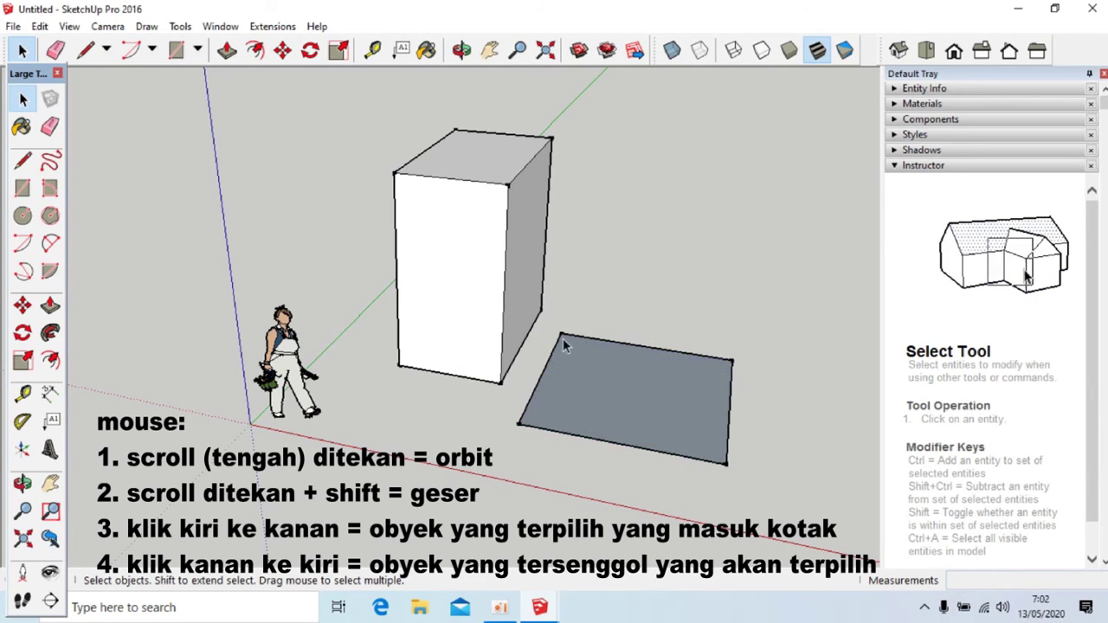
- Select the whole rectangle by enclosing it in a selection window, and clear the selection
drag(550, 322, 607, 373)
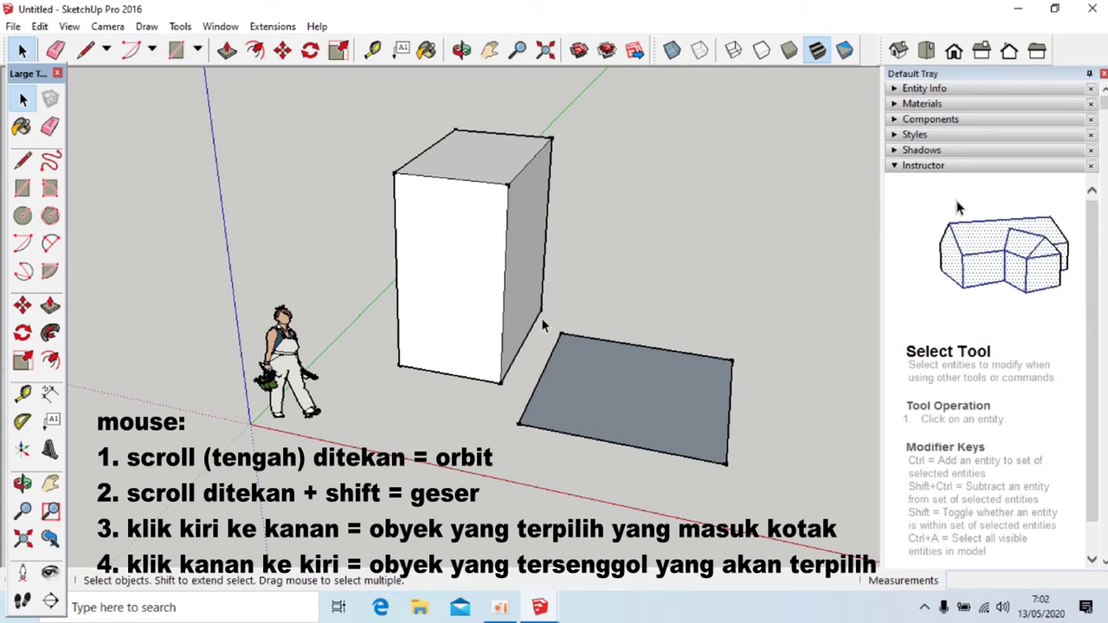
drag(377, 281, 814, 513)
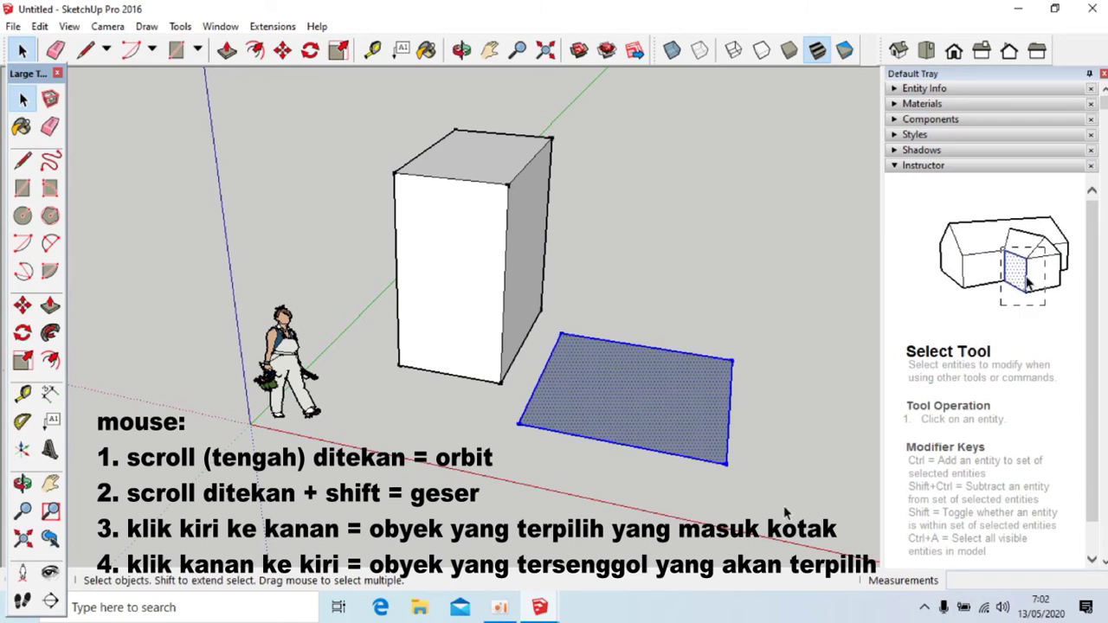
click(629, 331)
- Compare a partial enclosing window with a crossing window over the rectangle's front corner, and deselect everything
drag(726, 465, 725, 490)
drag(541, 326, 628, 392)
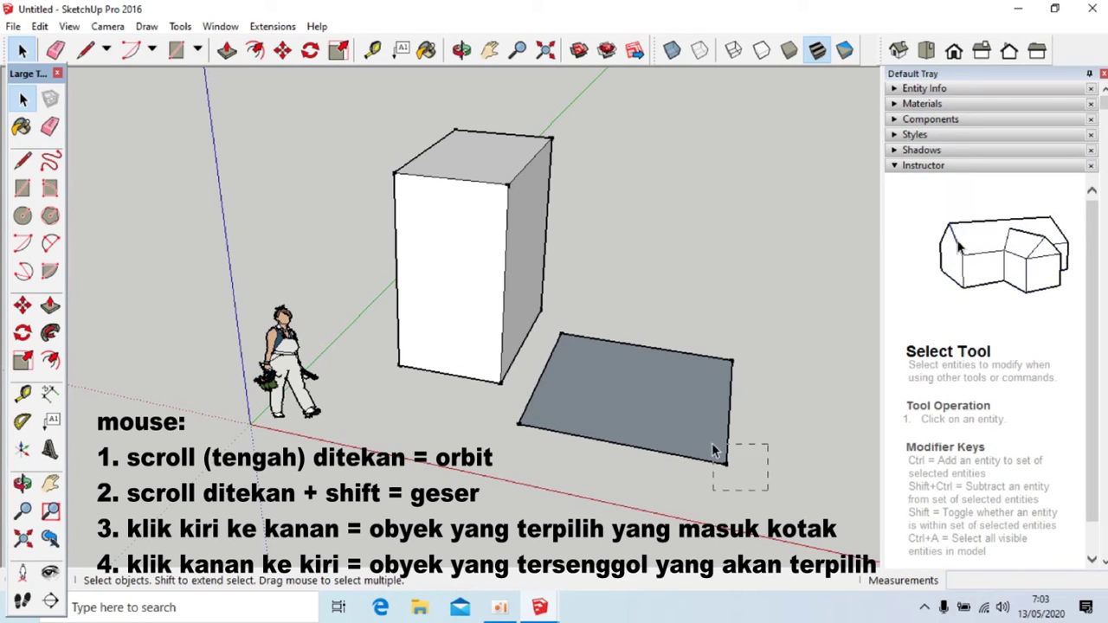
drag(712, 442, 712, 442)
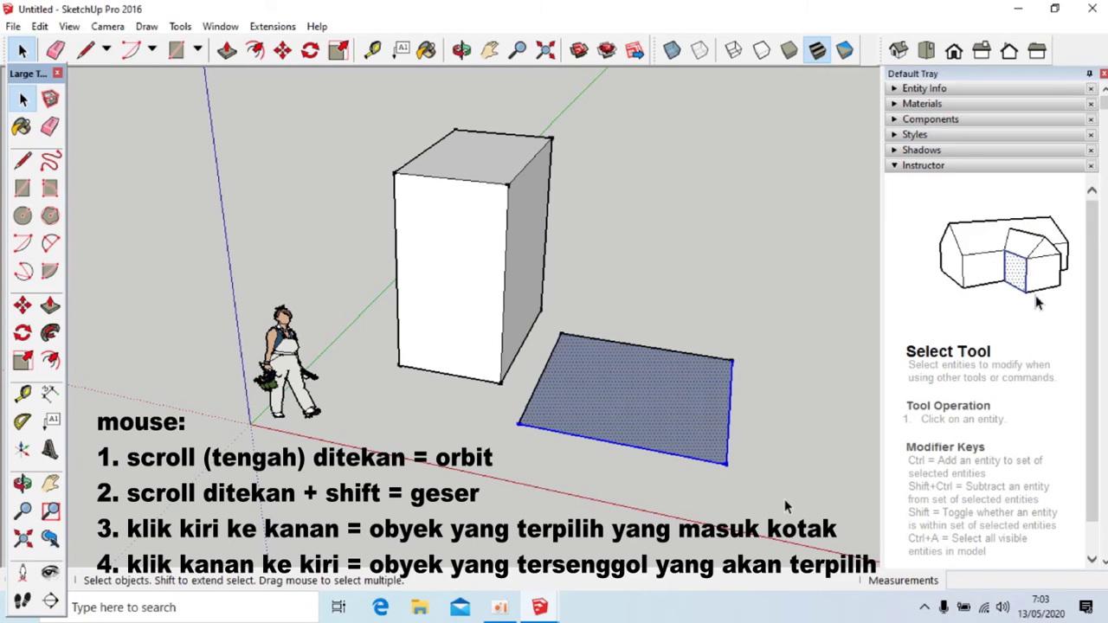
click(688, 467)
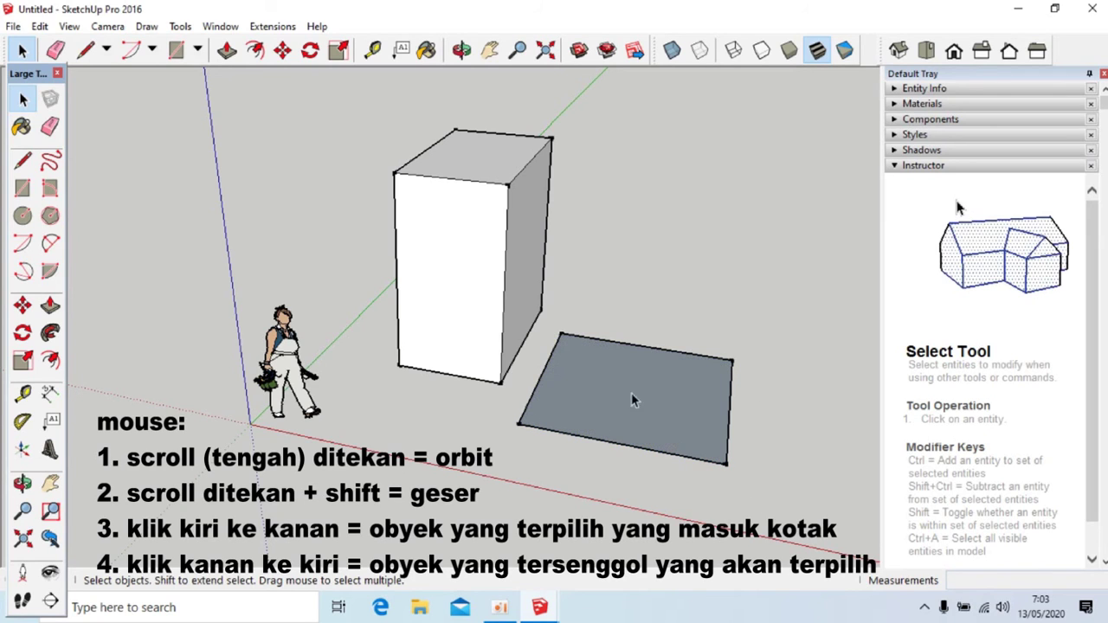
- Select only the rectangle's edge nearest the box by fully enclosing it in a selection window, and deselect it
drag(517, 301, 667, 455)
drag(475, 309, 578, 381)
scroll(547, 364, up, 3)
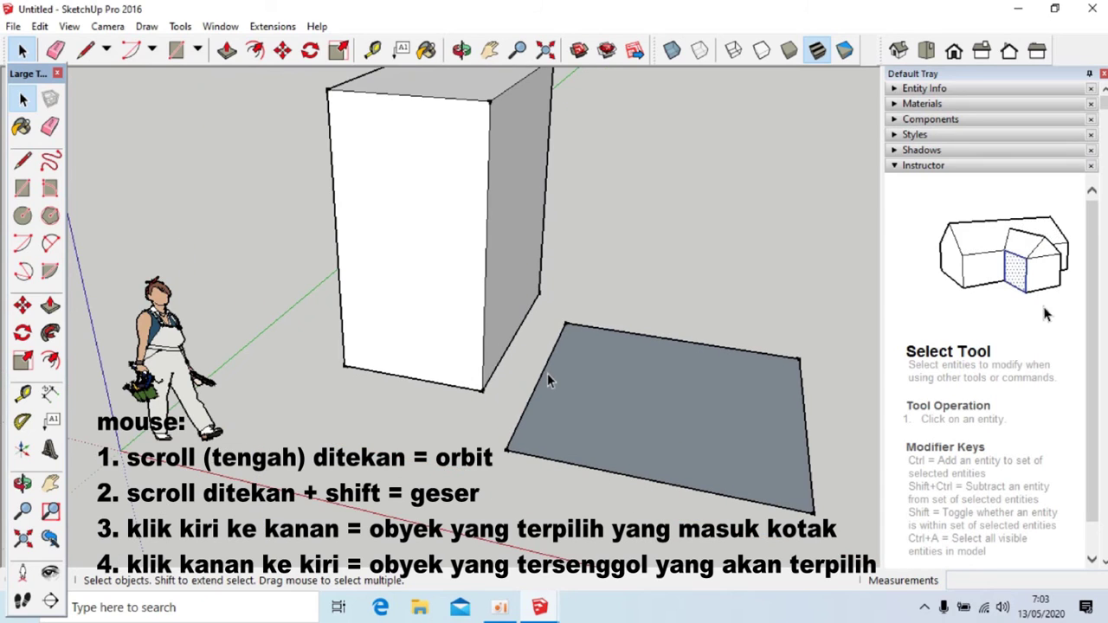
drag(349, 263, 587, 482)
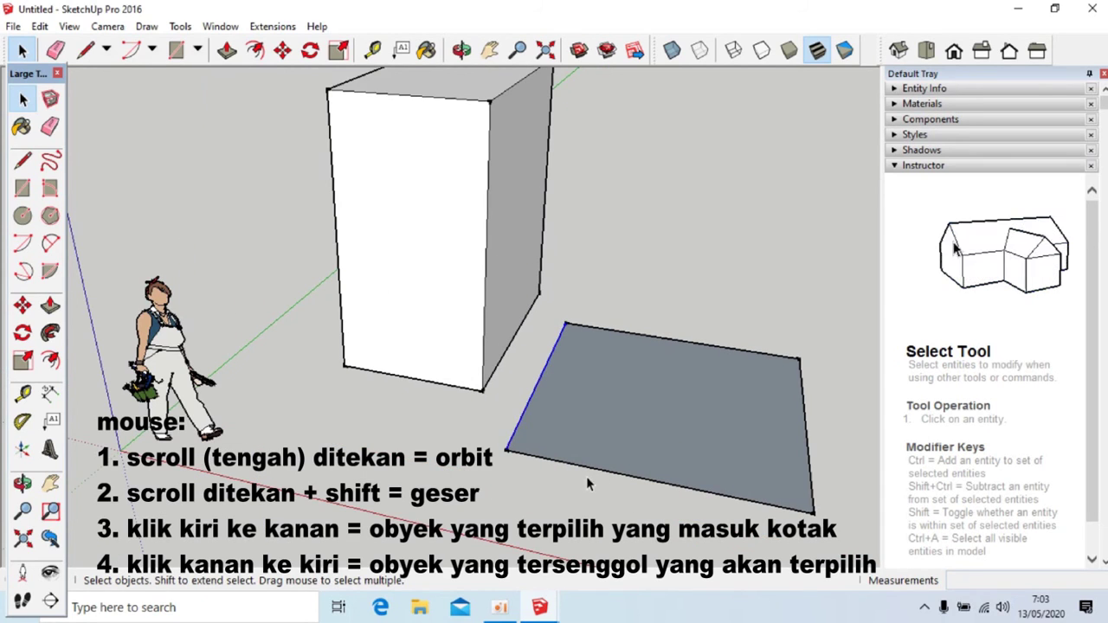
click(477, 432)
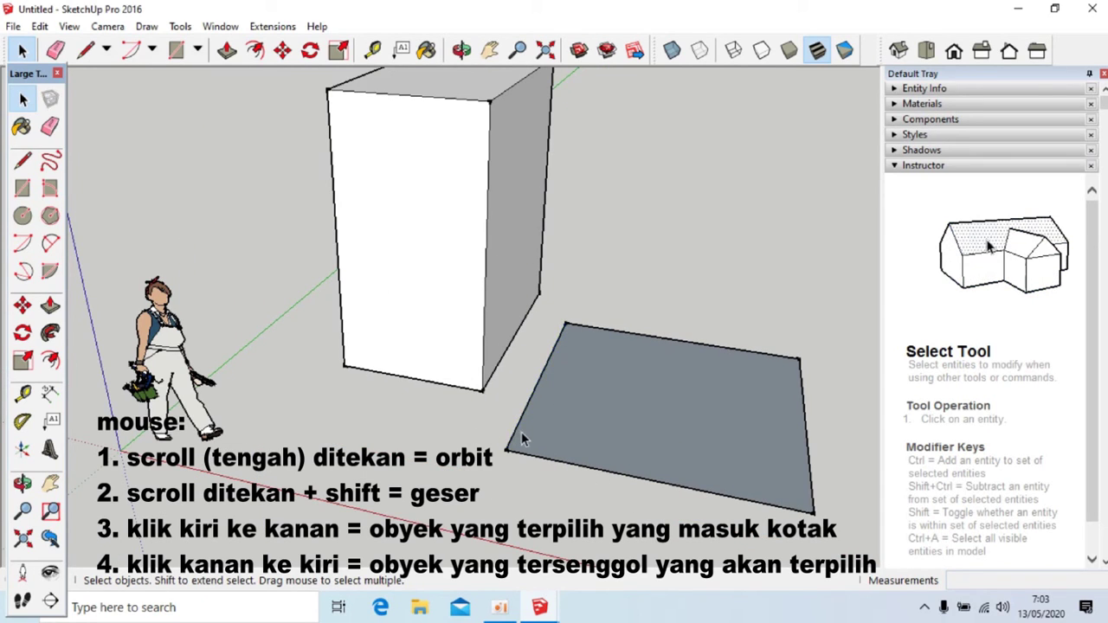
- Select the rectangle's face and front edge with a crossing window, and clear the selection
double_click(743, 500)
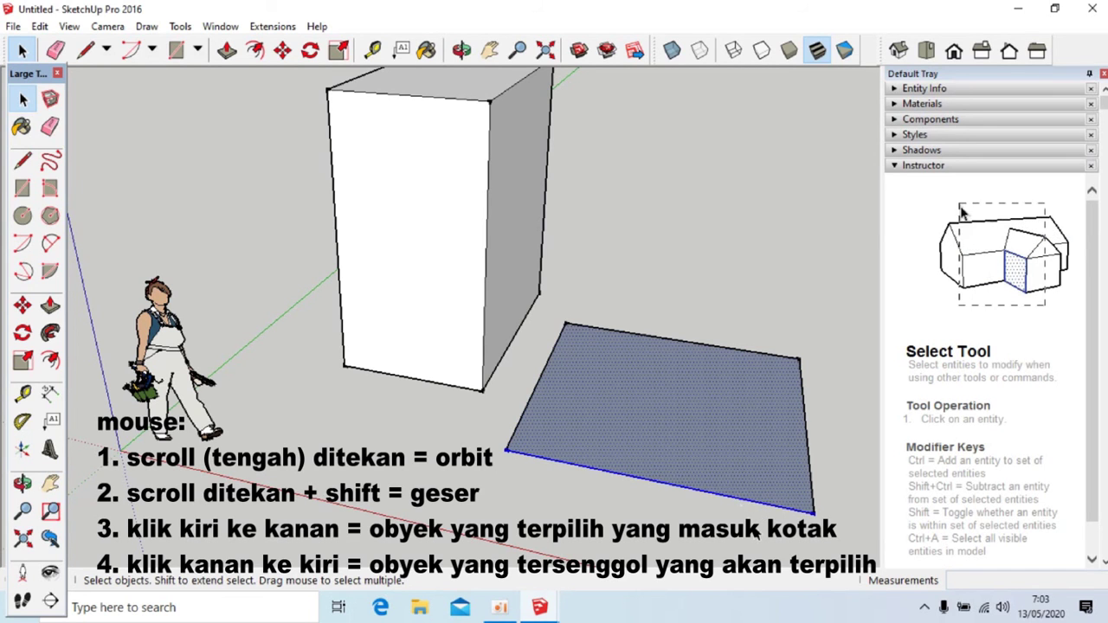
scroll(698, 425, up, 5)
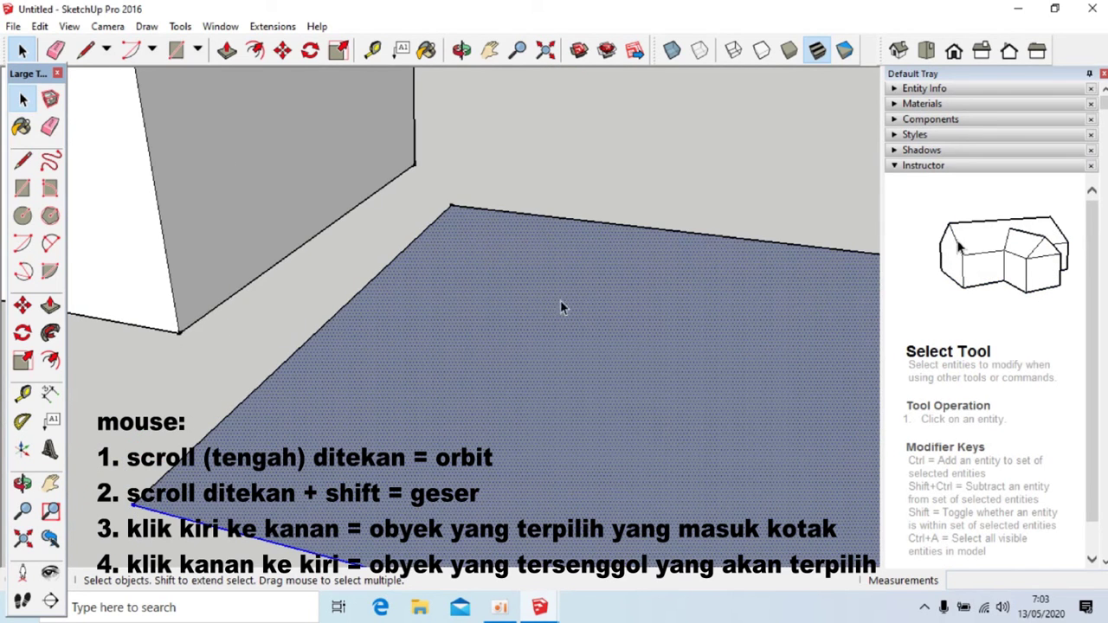
scroll(561, 308, down, 3)
scroll(555, 486, down, 2)
click(555, 489)
- Enclose the whole rectangle in a selection window and delete it
shift+middle_drag(556, 490, 547, 424)
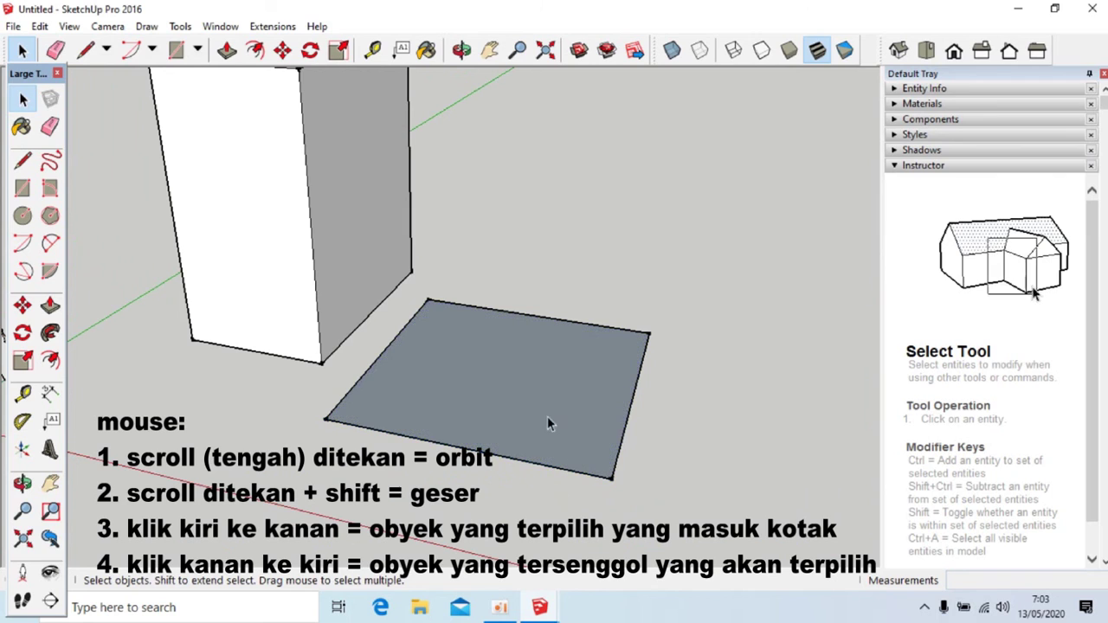
drag(258, 242, 760, 546)
key(Delete)
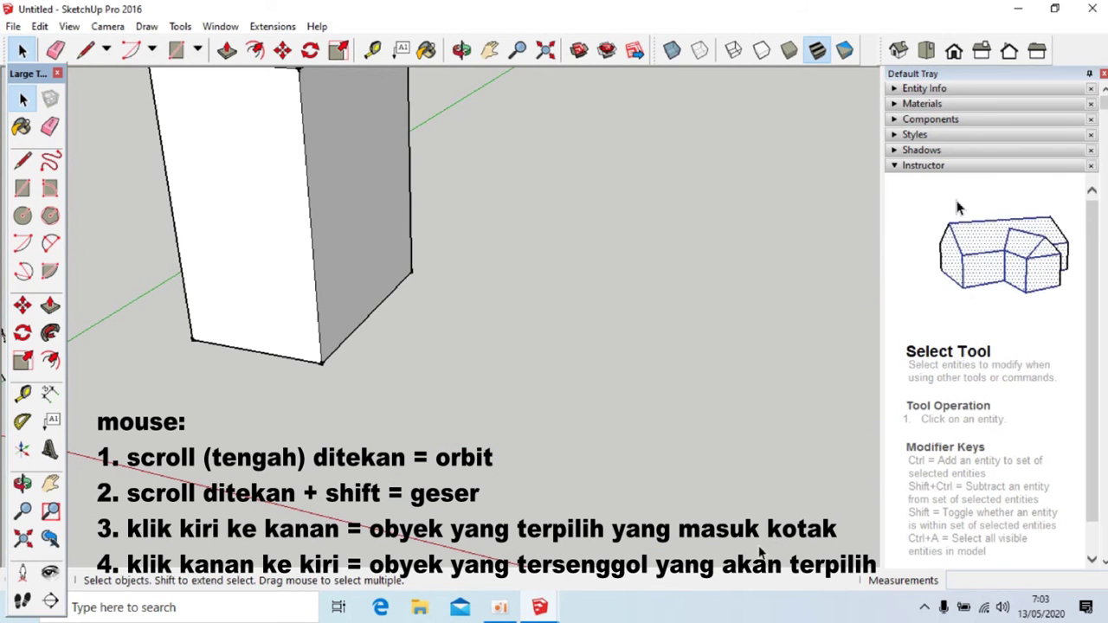
- Select the grouped box and open the group for editing
scroll(606, 484, down, 3)
middle_drag(487, 421, 526, 391)
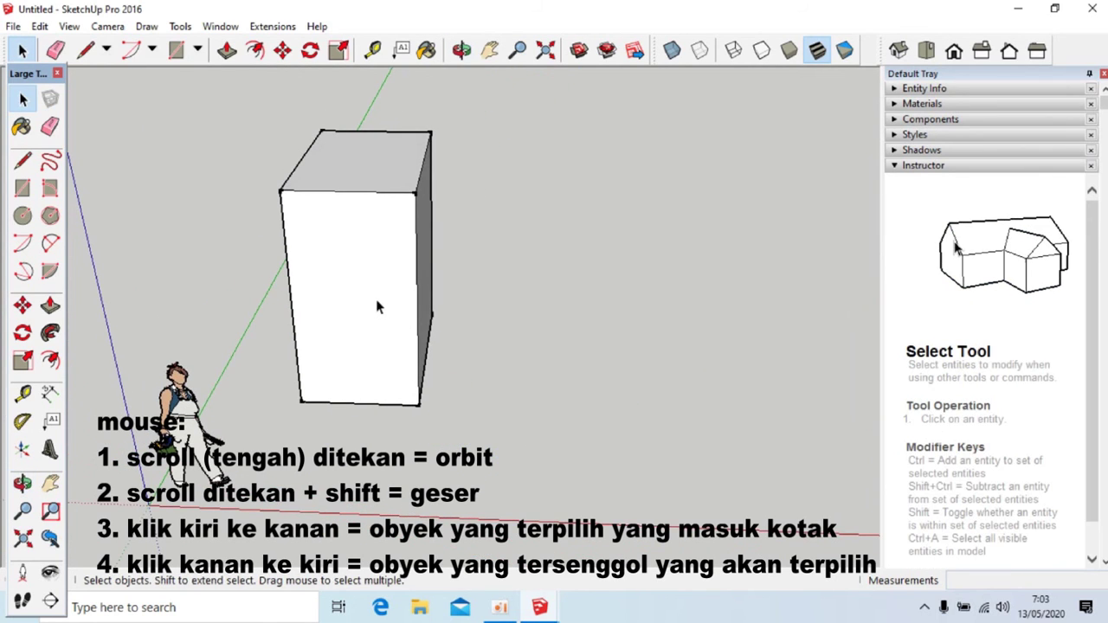
triple_click(366, 250)
middle_drag(365, 253, 452, 222)
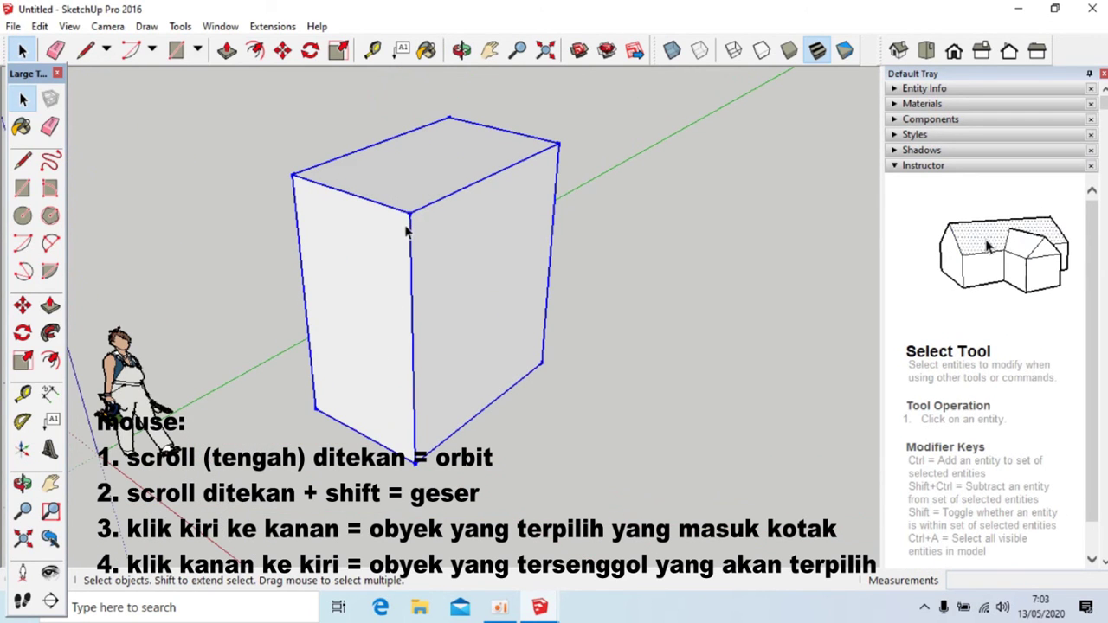
double_click(380, 264)
middle_drag(605, 387, 460, 304)
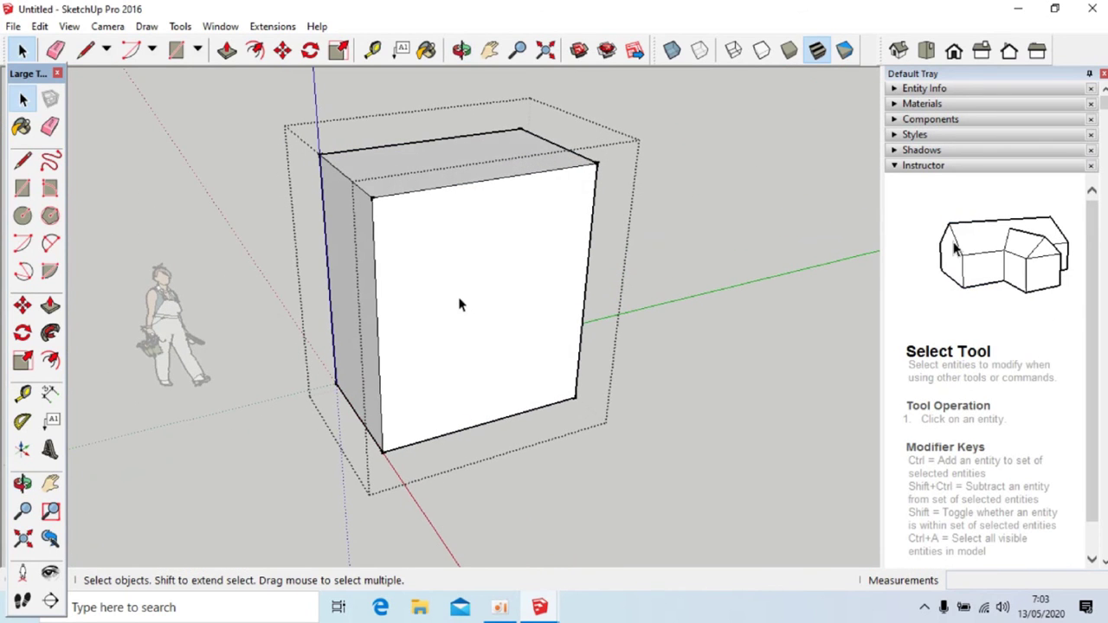
- Paint the box's narrow front face and the adjacent wide side face inside the group with Color A03
click(456, 306)
click(386, 332)
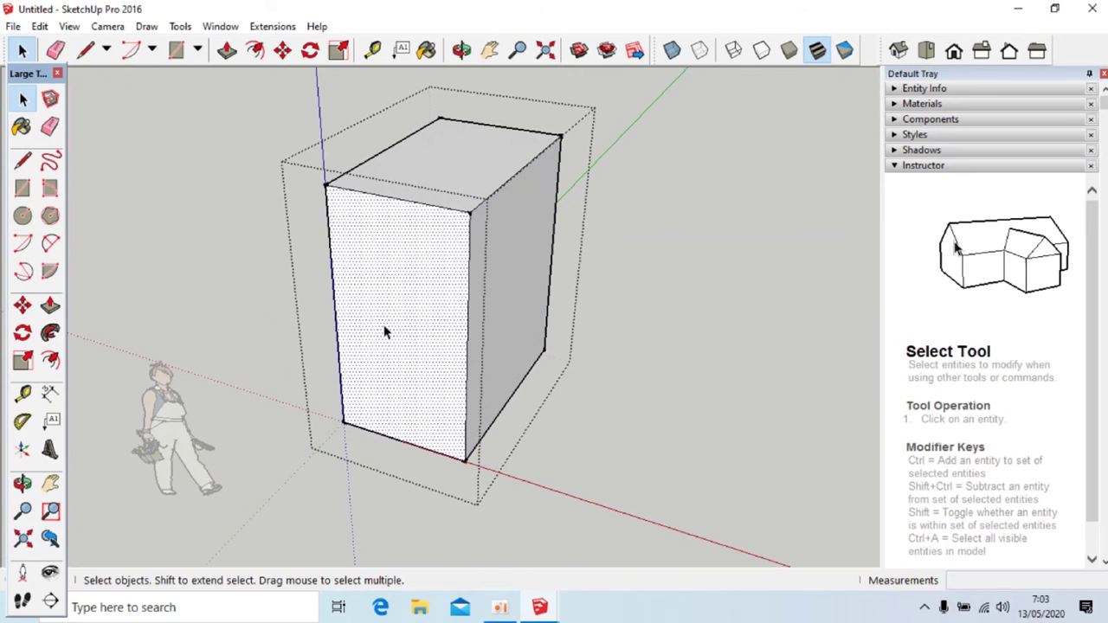
click(925, 106)
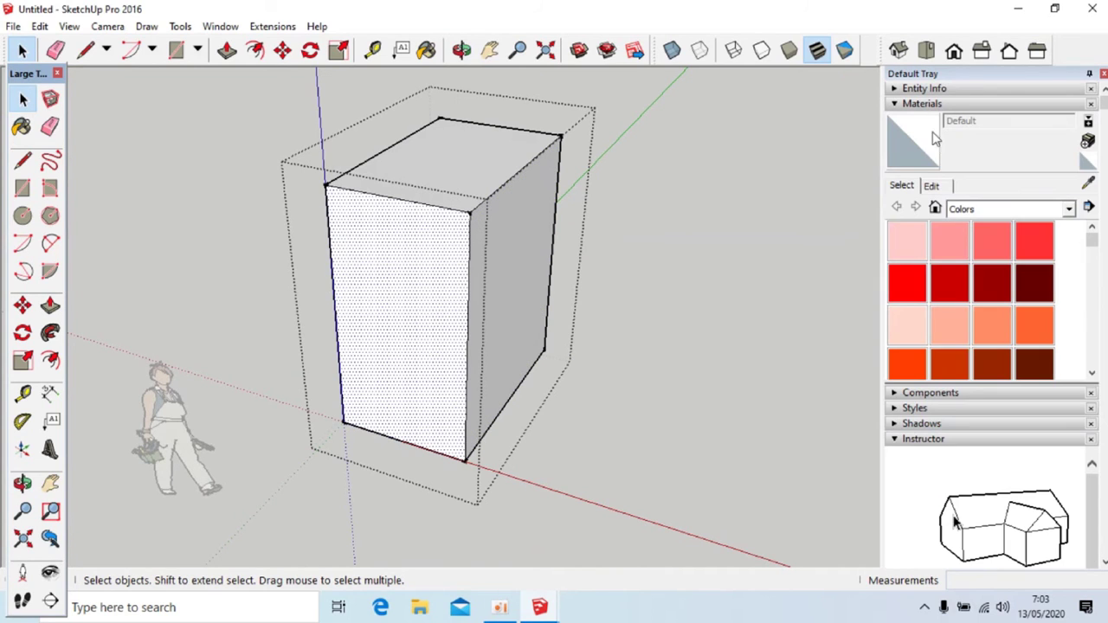
click(992, 247)
click(391, 309)
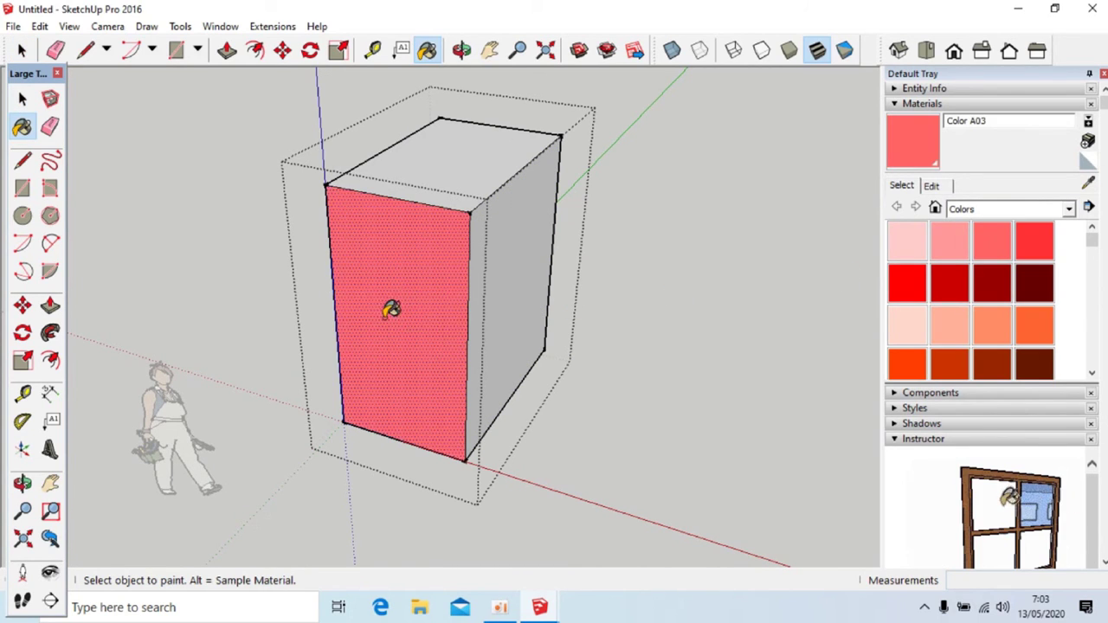
click(522, 313)
middle_drag(549, 319, 79, 324)
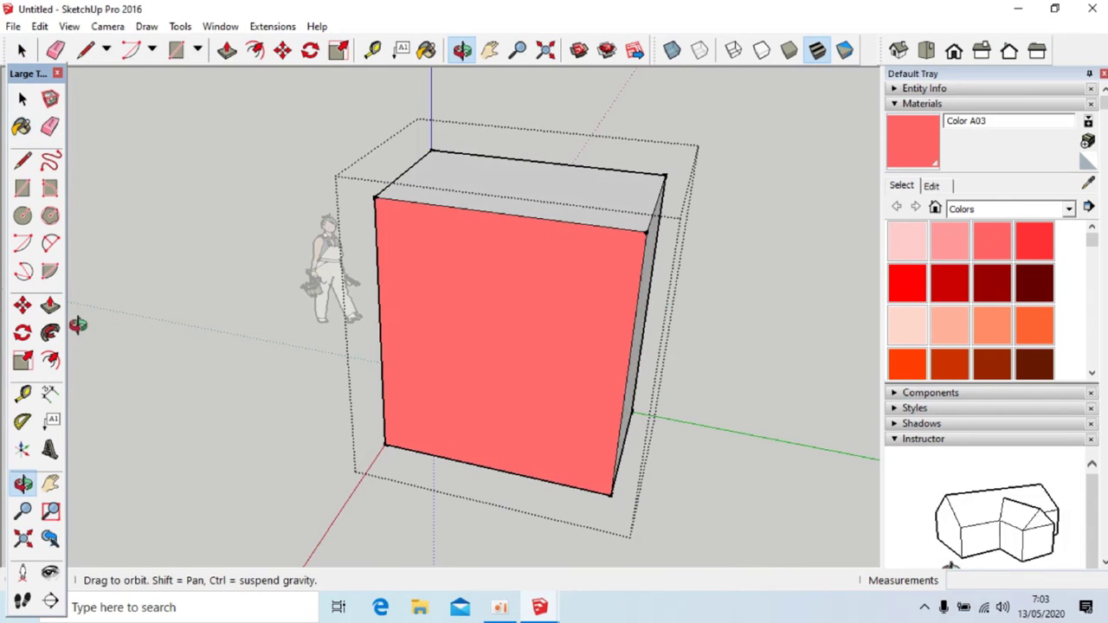
- Paint the box's opposite narrow face with Color A08
middle_drag(668, 364, 430, 374)
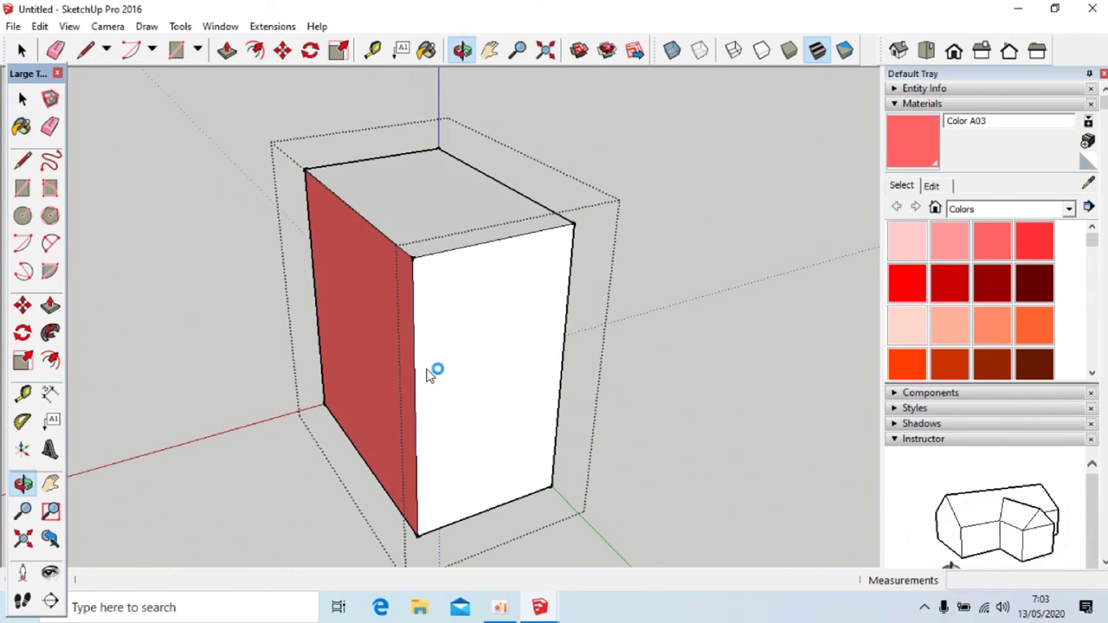
click(1035, 283)
click(512, 344)
middle_drag(533, 328, 324, 287)
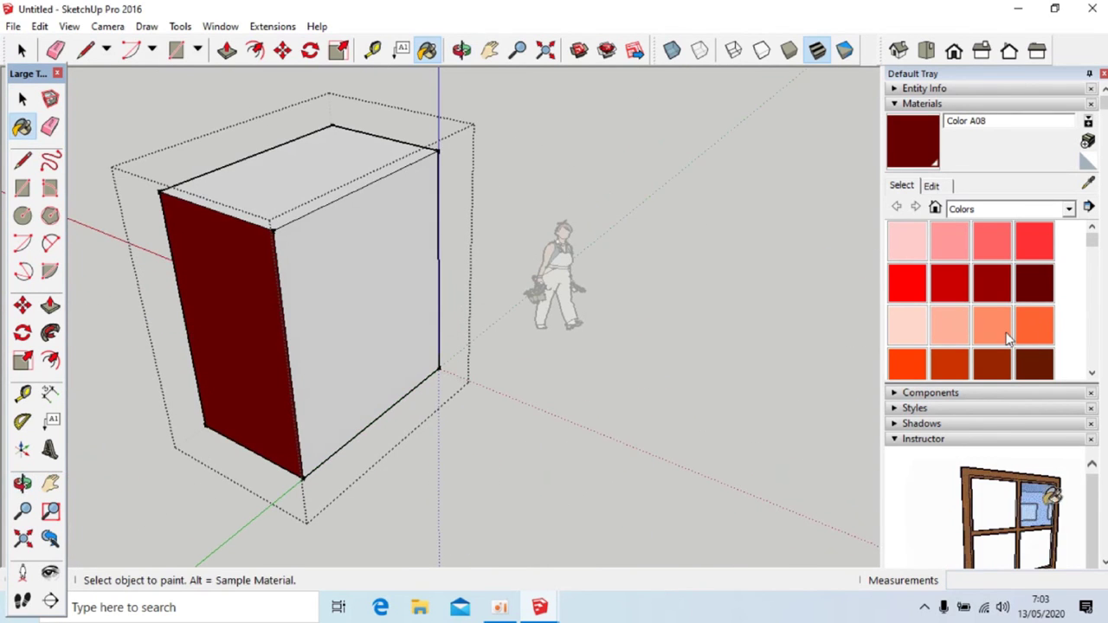
- Paint the box's remaining wide side face with Color B08, close the group and select it as a whole
click(1035, 364)
click(390, 305)
click(22, 99)
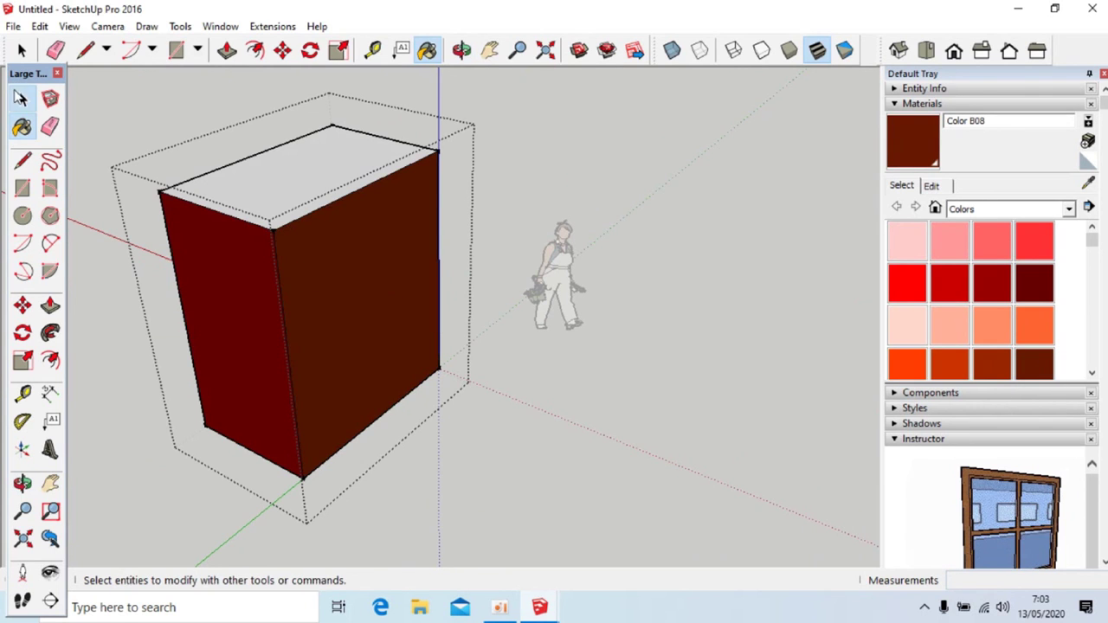
scroll(693, 355, down, 2)
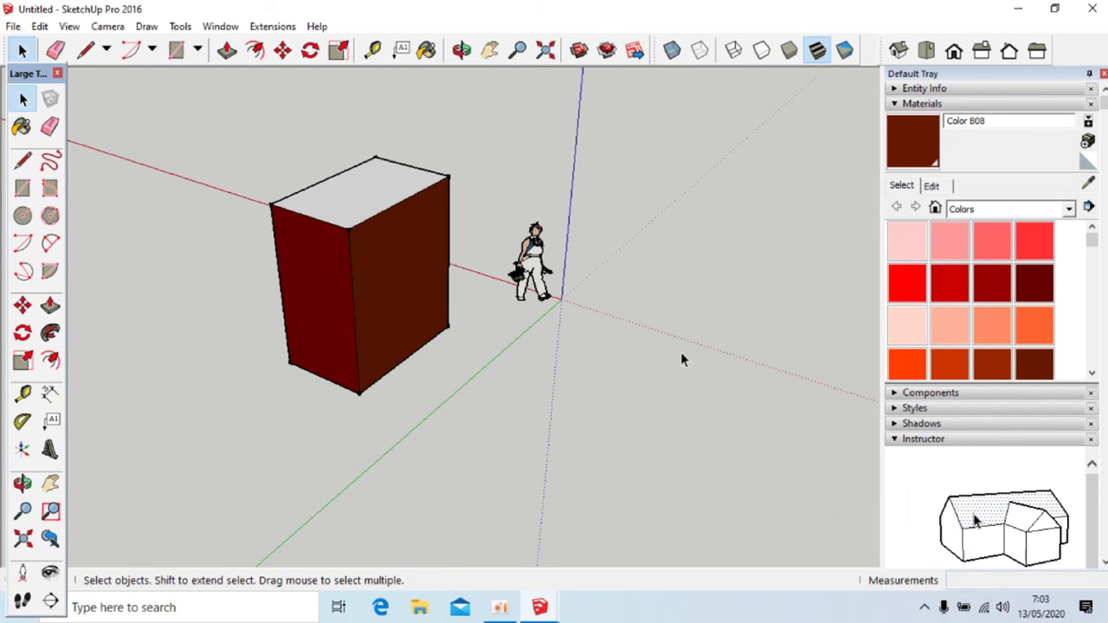
middle_drag(418, 392, 606, 389)
click(520, 398)
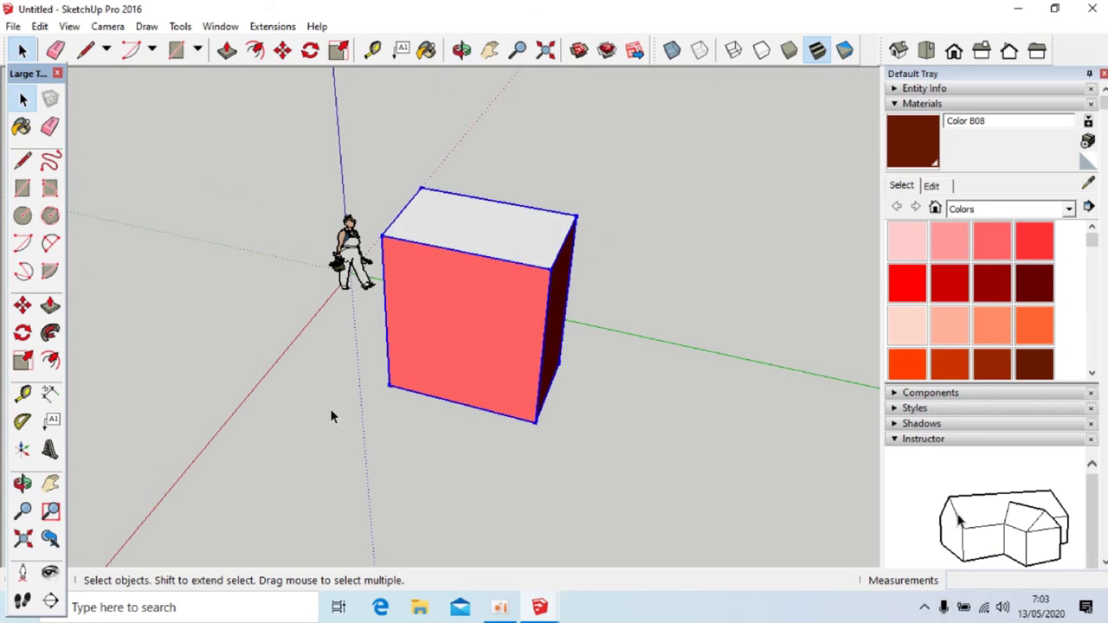
middle_drag(332, 416, 512, 265)
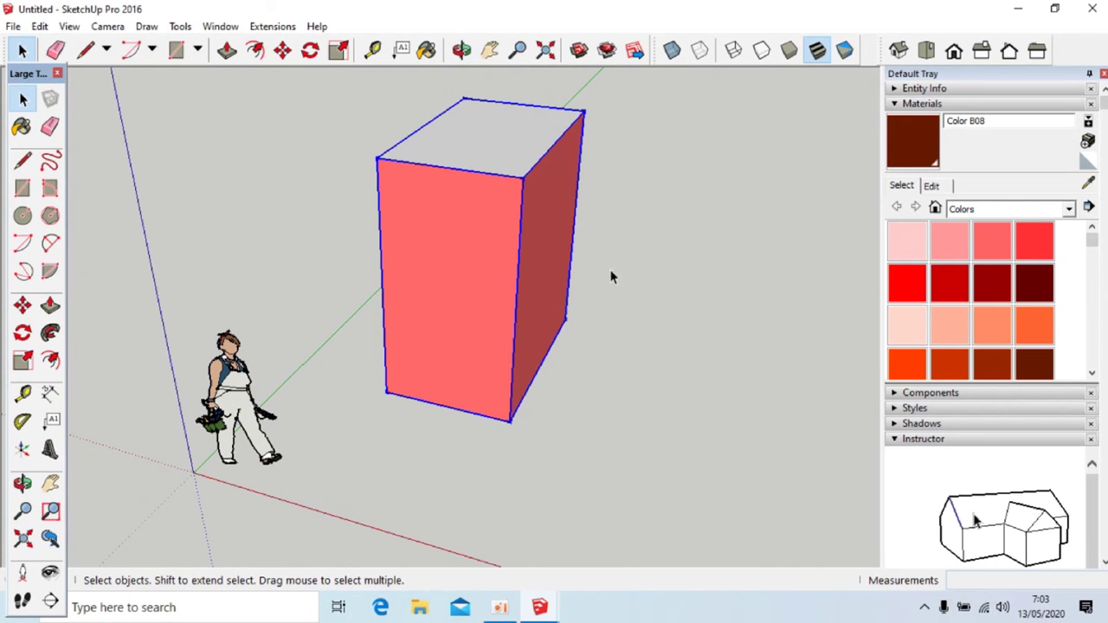
- Switch the material library to the In Model collection and look through its swatches
click(1070, 214)
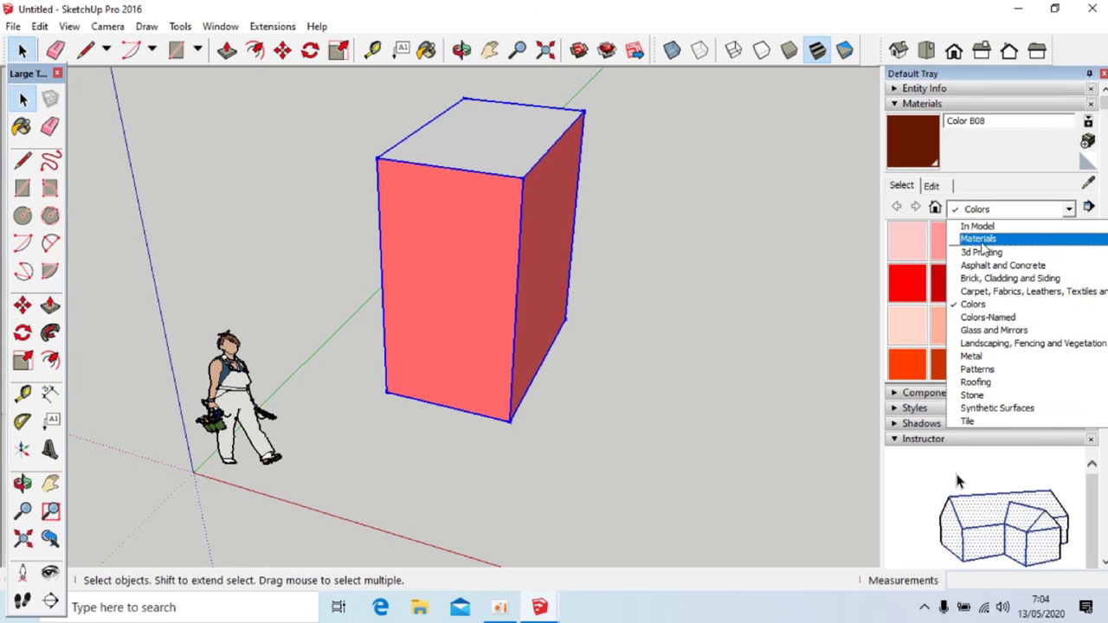
click(979, 227)
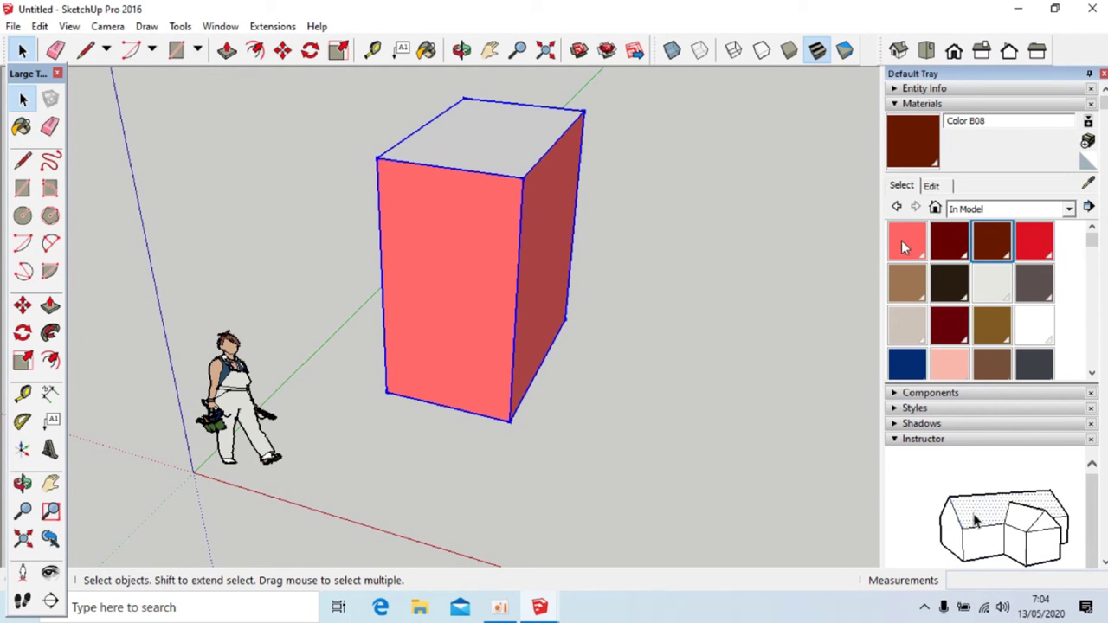
scroll(953, 299, down, 5)
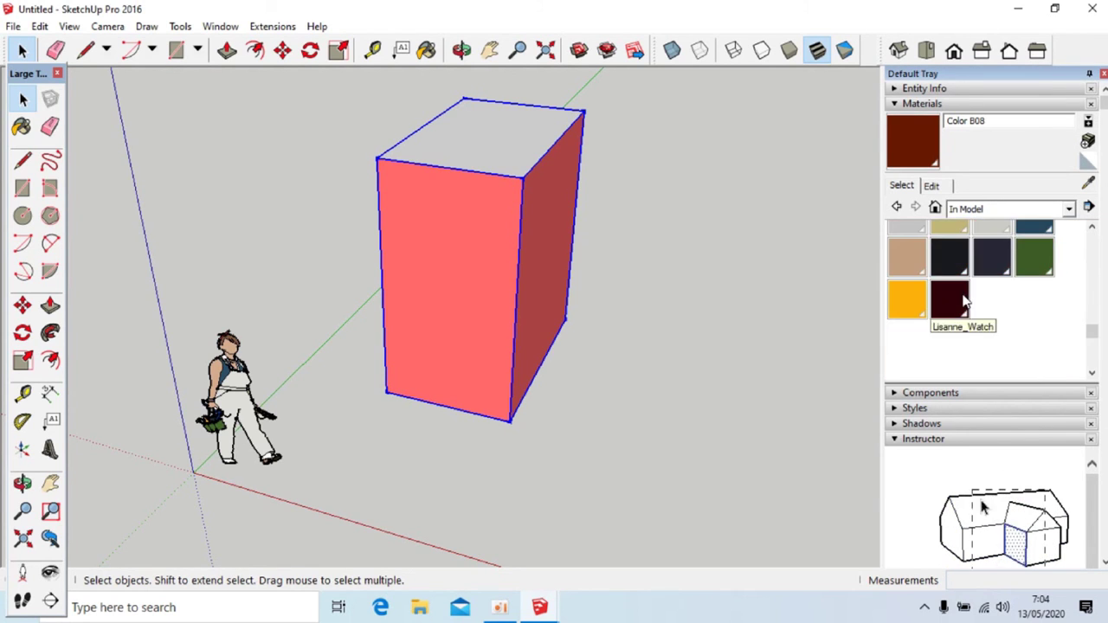
scroll(940, 300, up, 5)
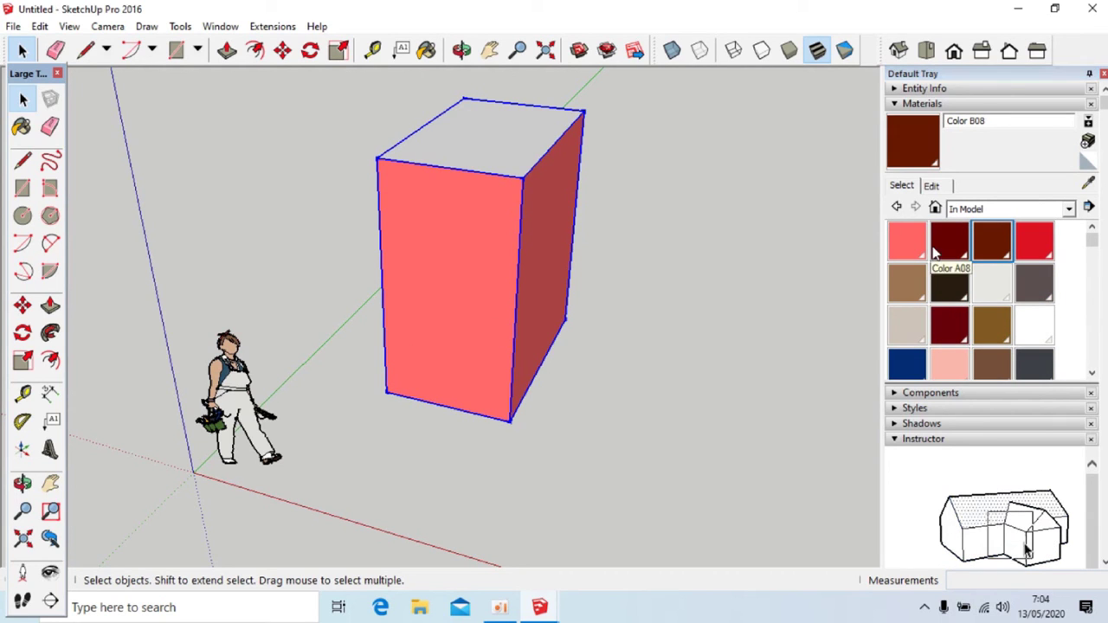
- Draw a rectangle about 2.15 m by 4.60 m on the ground beside the painted box
middle_drag(690, 335, 533, 393)
key(space)
scroll(436, 303, up, 3)
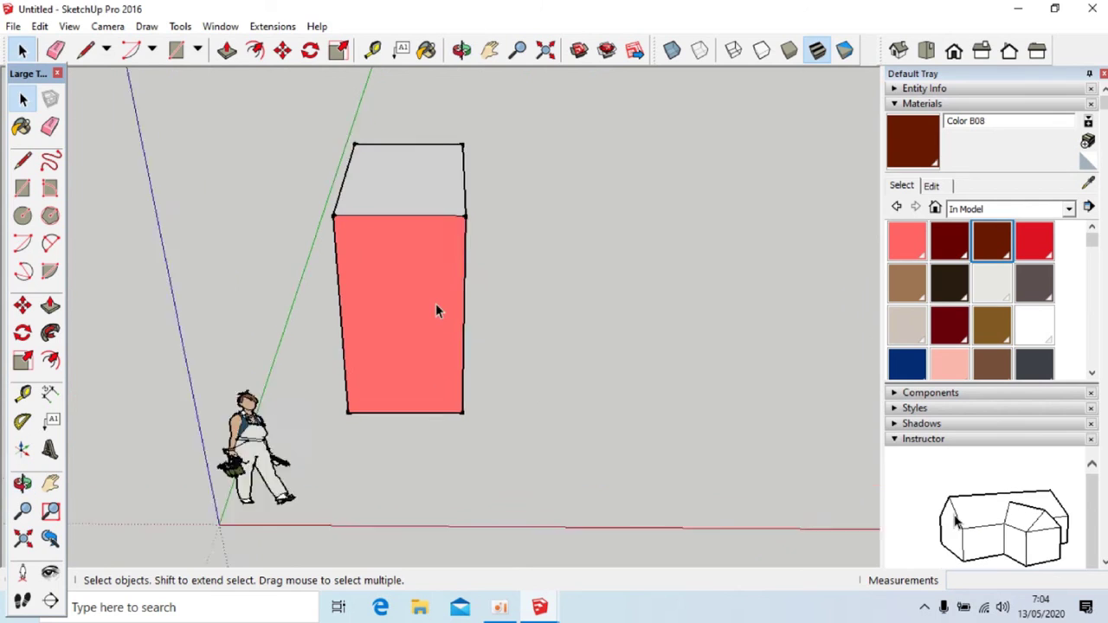
click(413, 295)
click(22, 188)
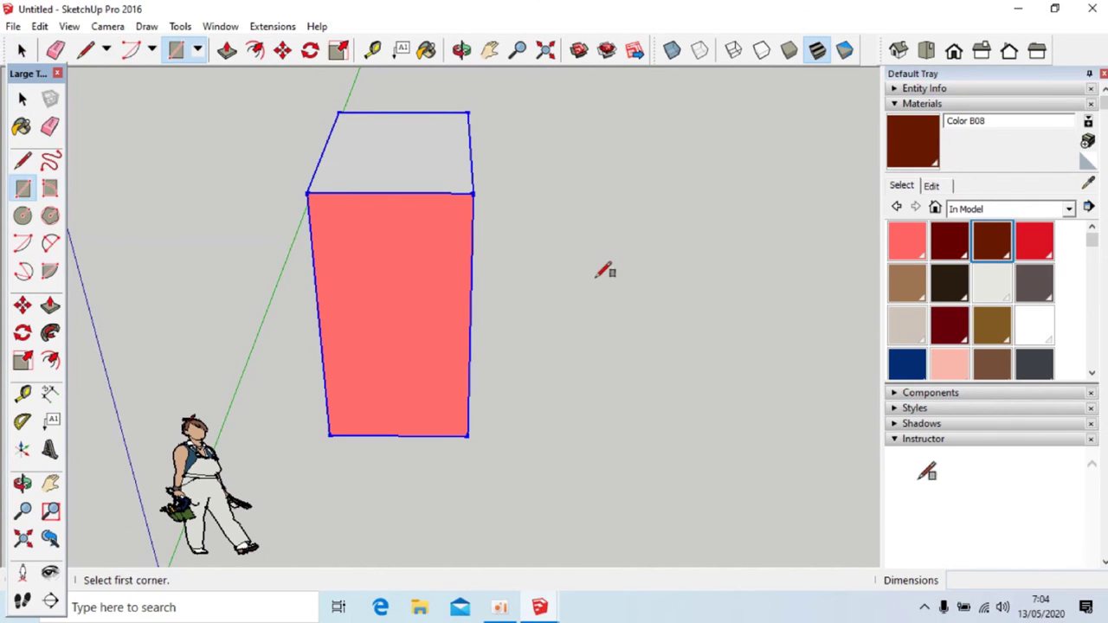
click(558, 251)
click(788, 425)
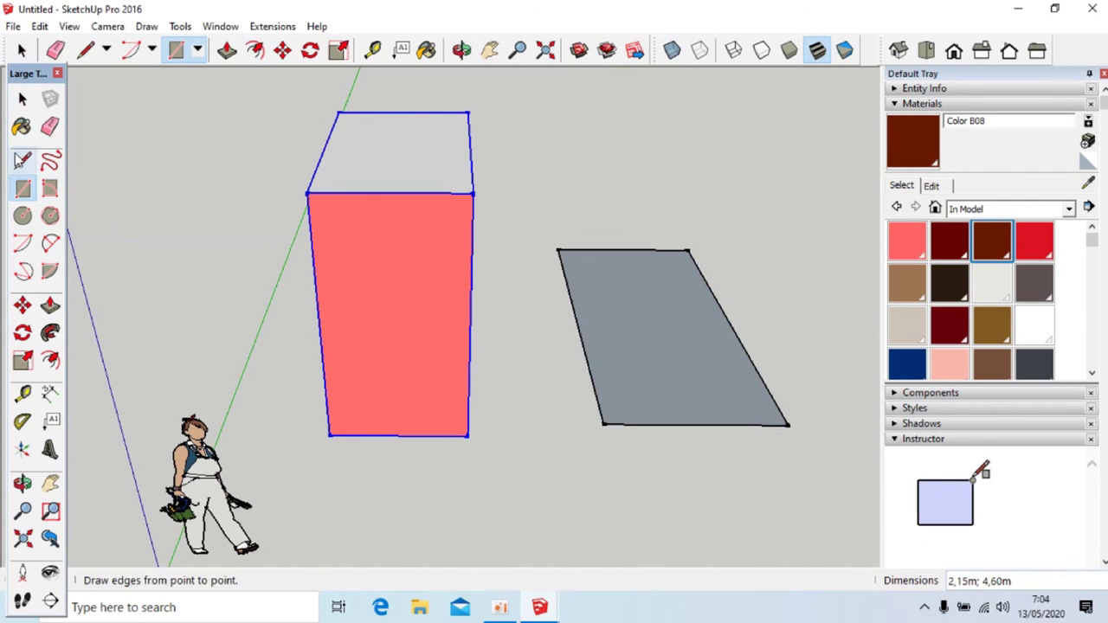
- Pull the new rectangle up 3 m, matching its height to the painted box's top corner
click(55, 305)
click(631, 346)
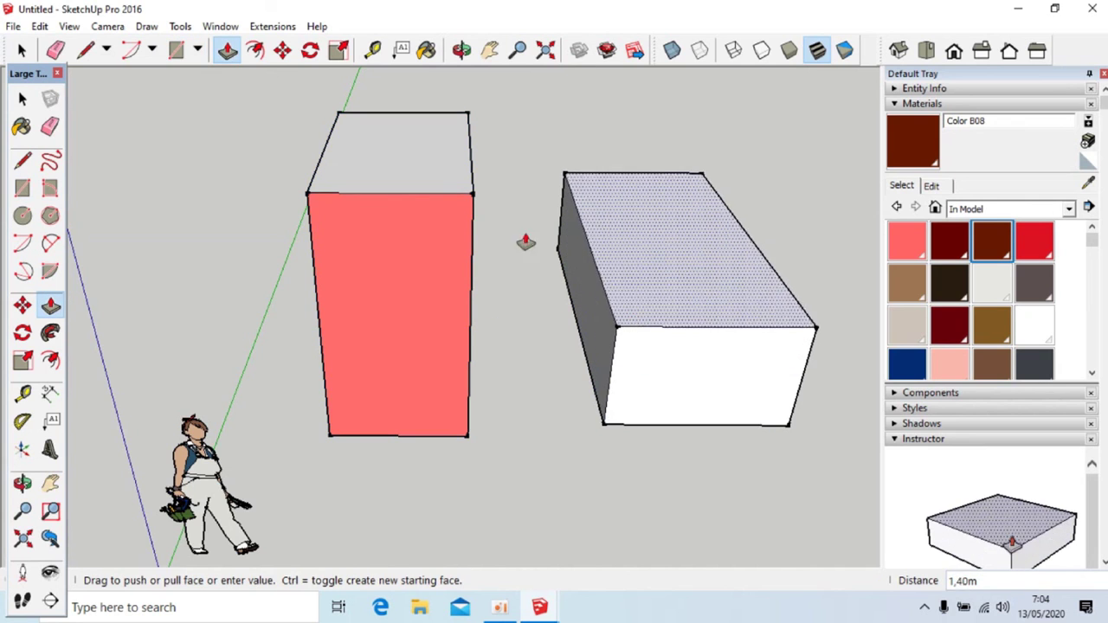
click(472, 195)
scroll(321, 280, down, 3)
middle_drag(405, 338, 391, 321)
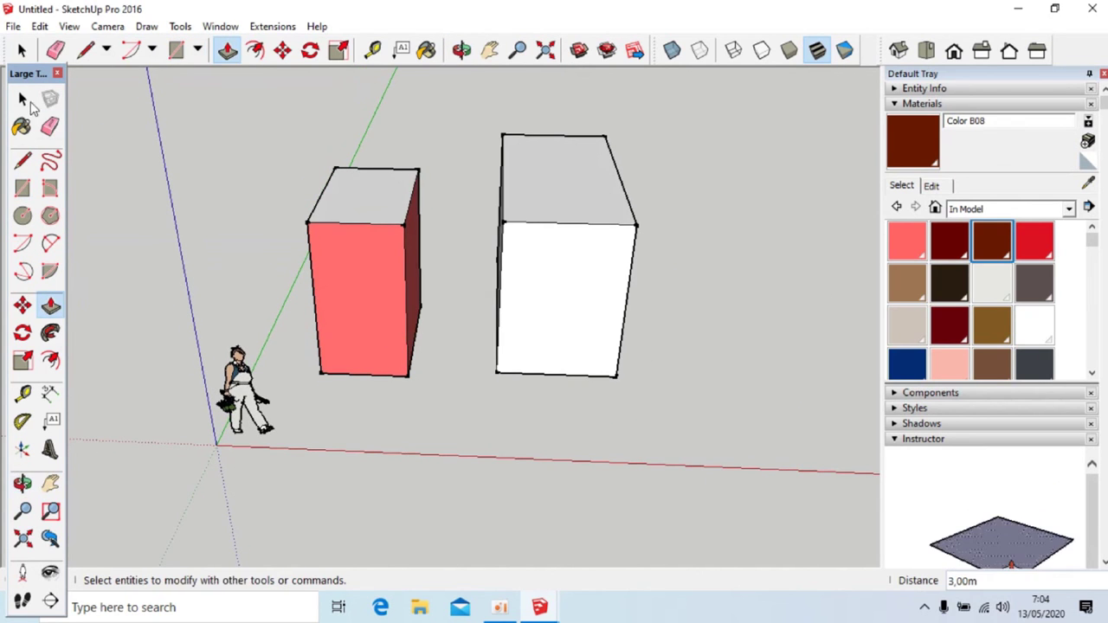
key(space)
- Select the entire new white box and make it a component named kotak
middle_drag(474, 231, 487, 300)
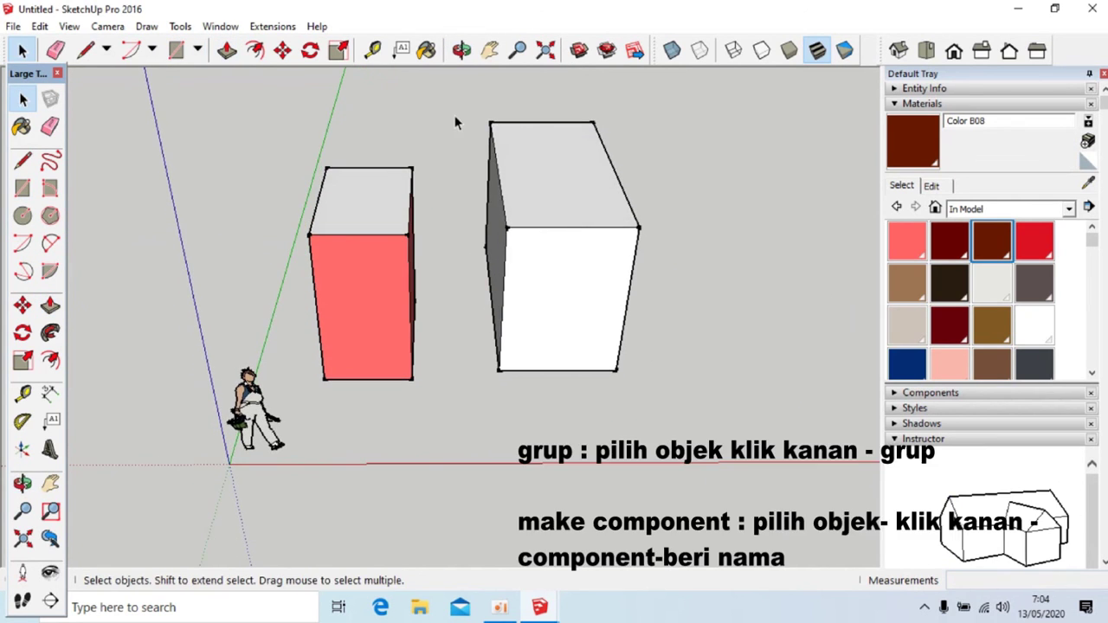
drag(452, 112, 716, 448)
right_click(559, 196)
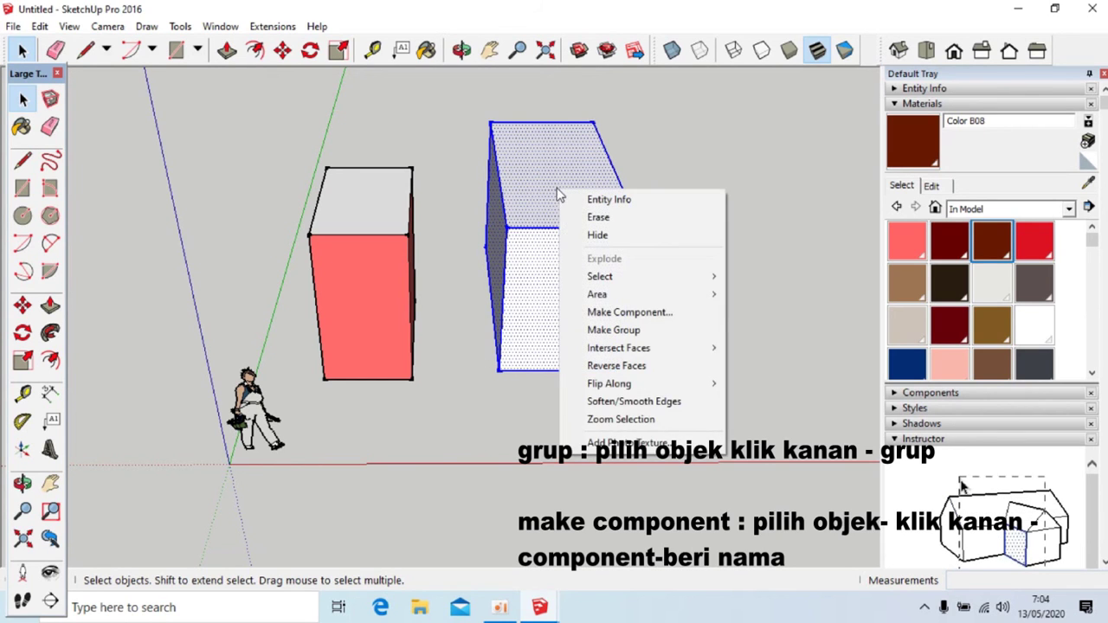
click(622, 314)
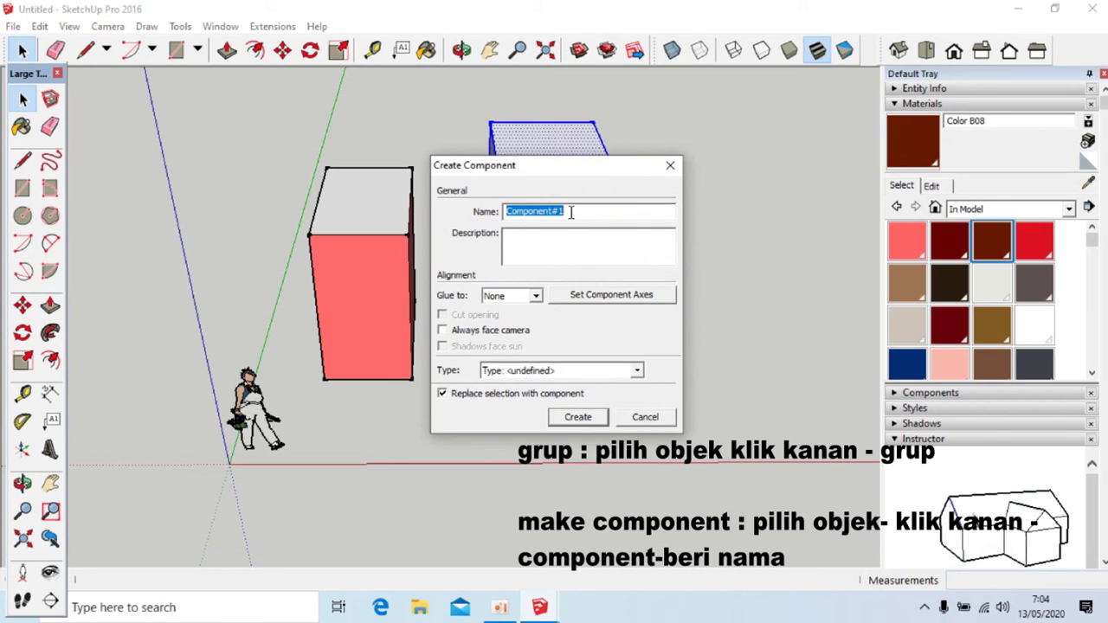
text(kotak)
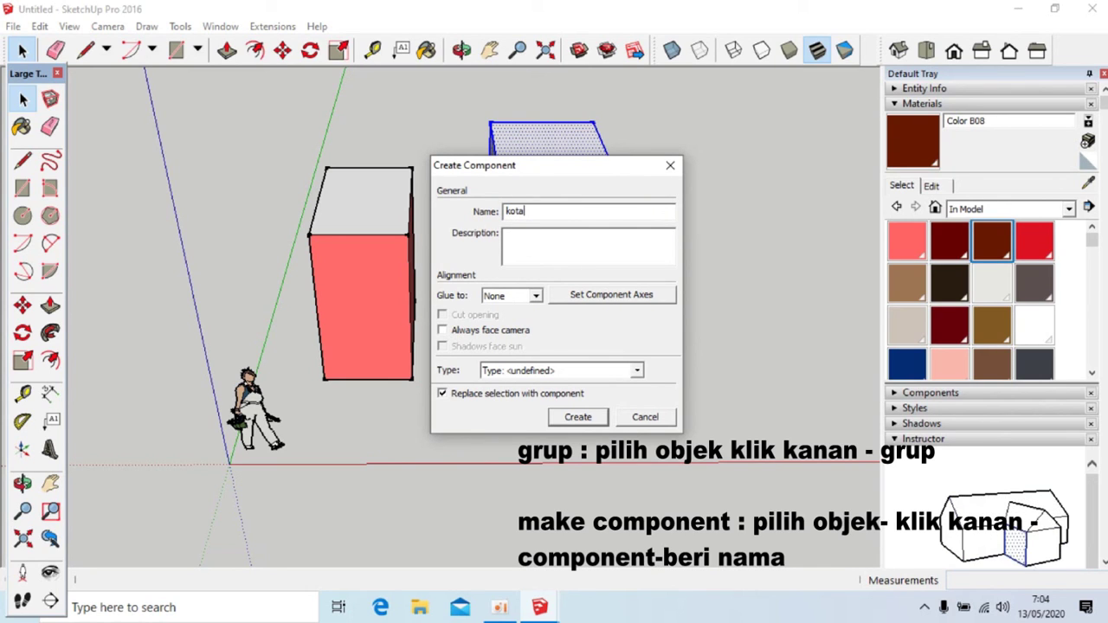
click(578, 418)
- Select the painted group and the white component in turn to compare how they behave
middle_drag(609, 389, 408, 340)
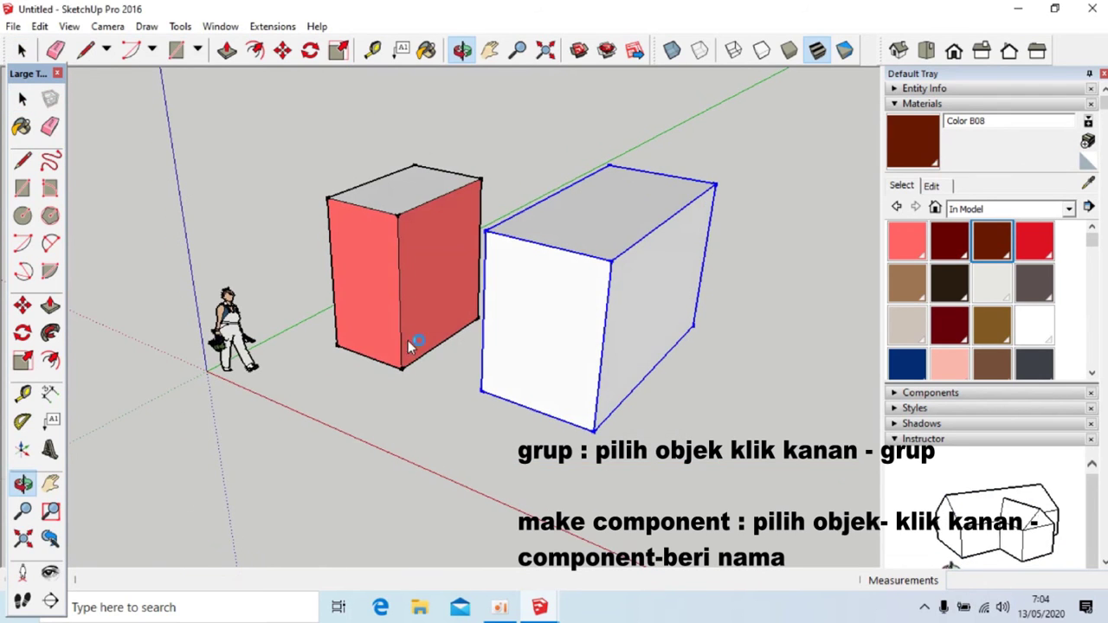
middle_drag(522, 352, 574, 339)
click(375, 297)
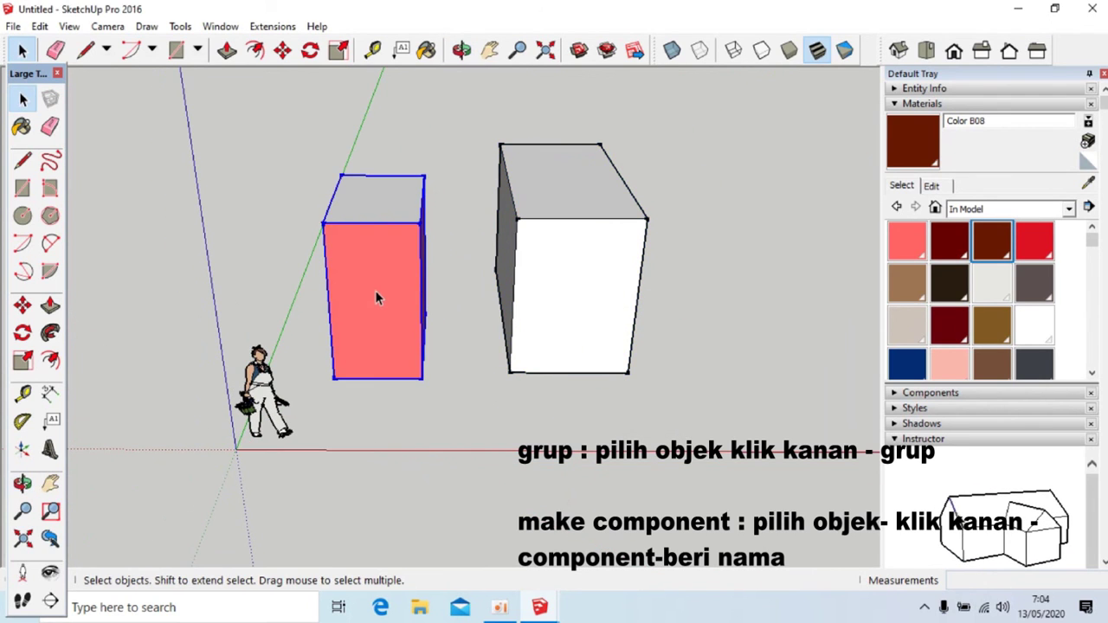
click(591, 272)
middle_drag(592, 273, 376, 286)
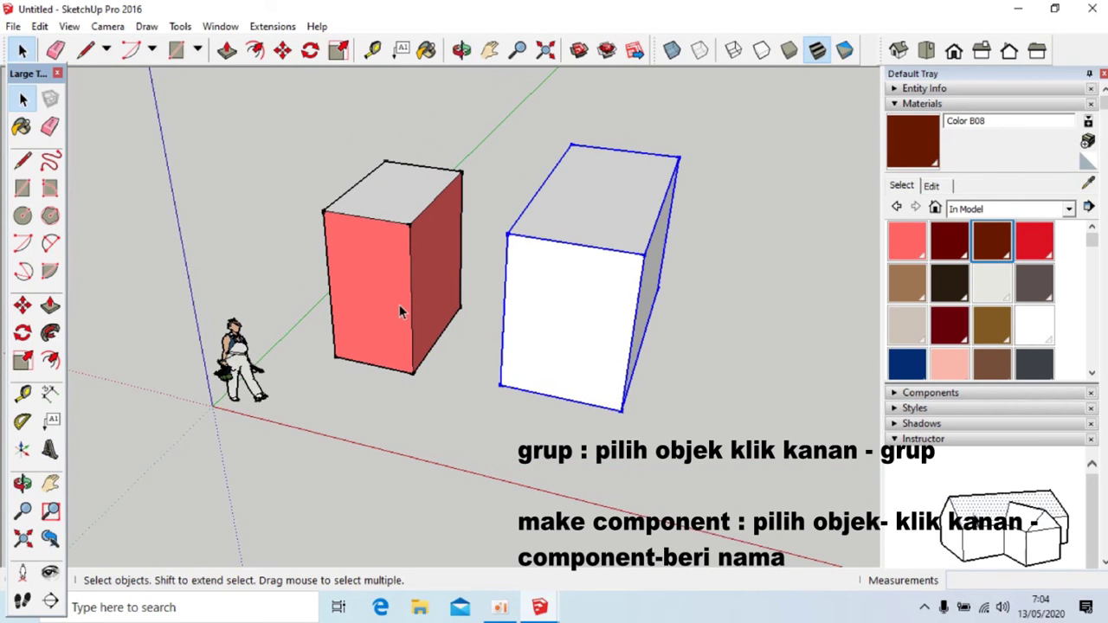
click(399, 312)
- Copy the painted group and the white component together and place the copies farther along the red axis, beyond the originals
click(567, 335)
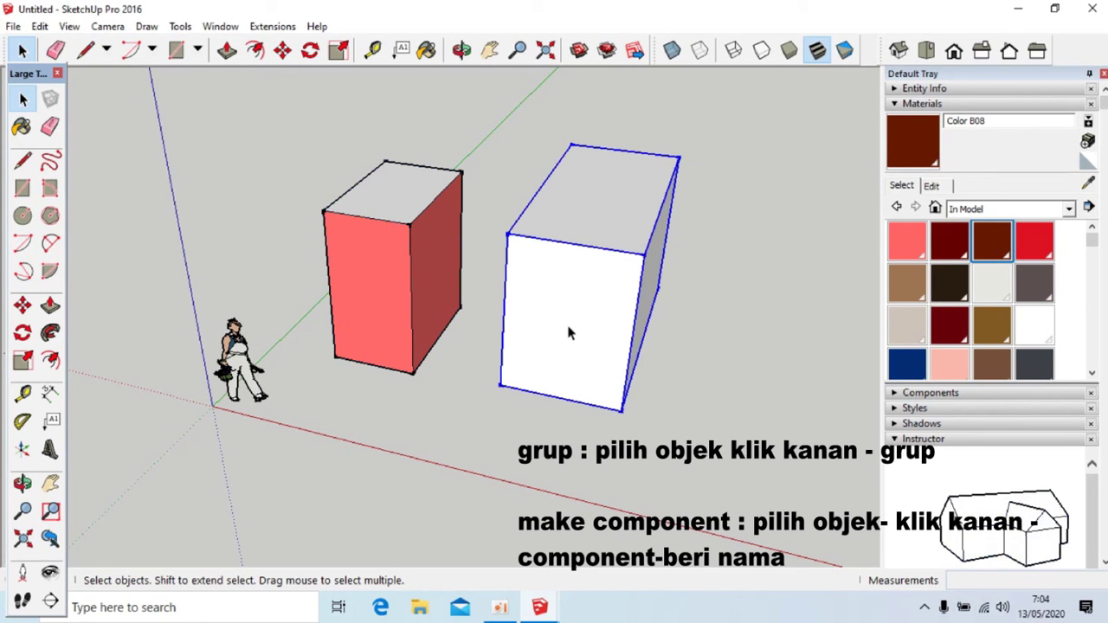
click(416, 310)
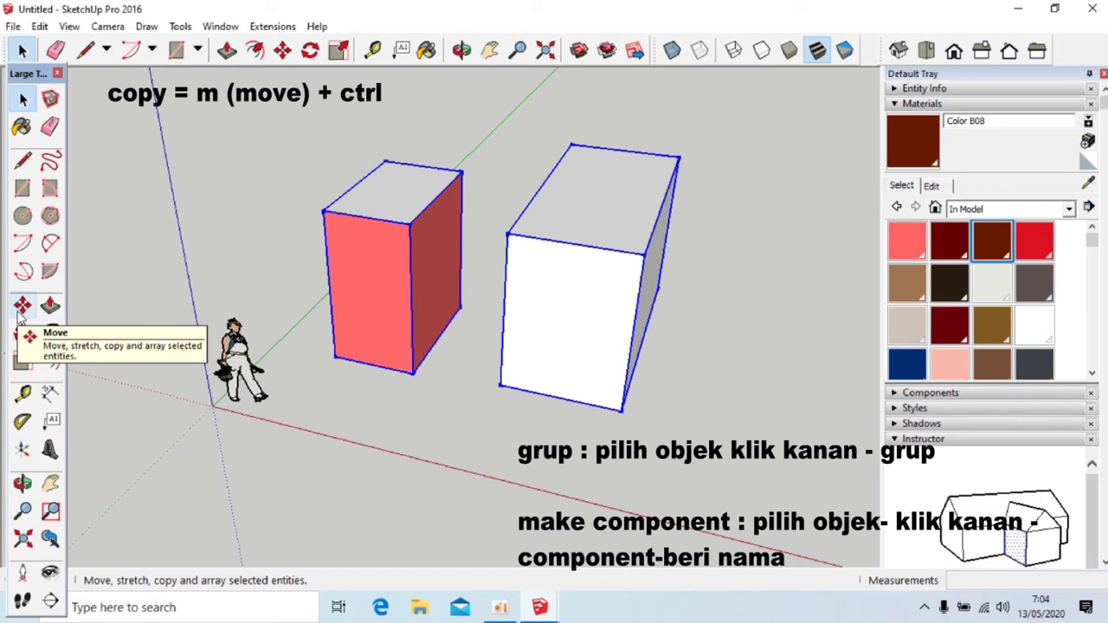
key(m)
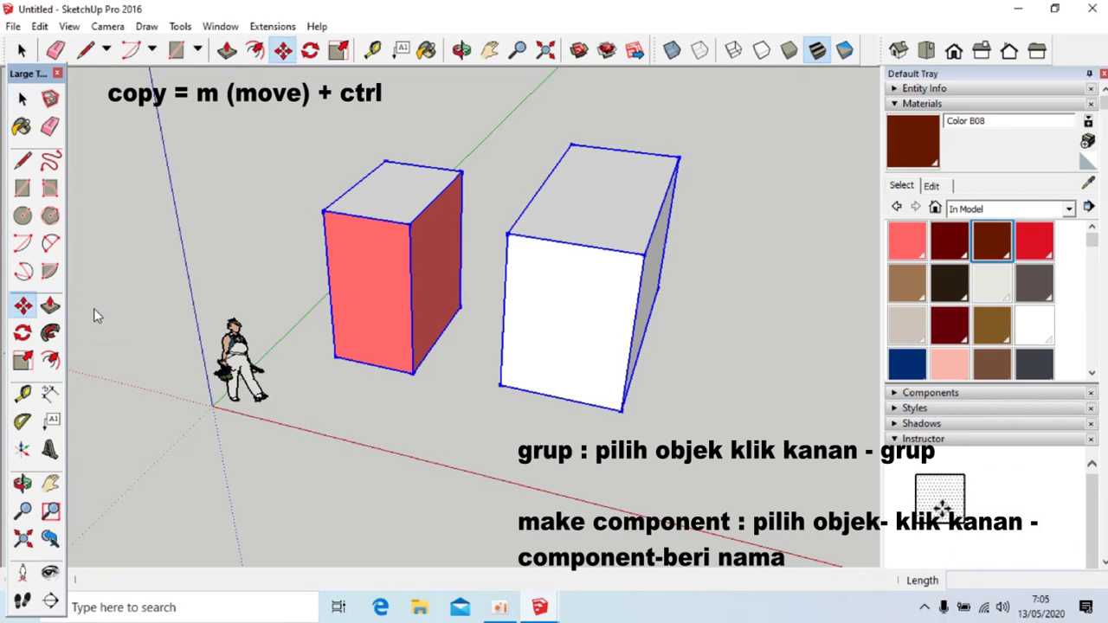
key(ctrl)
click(429, 392)
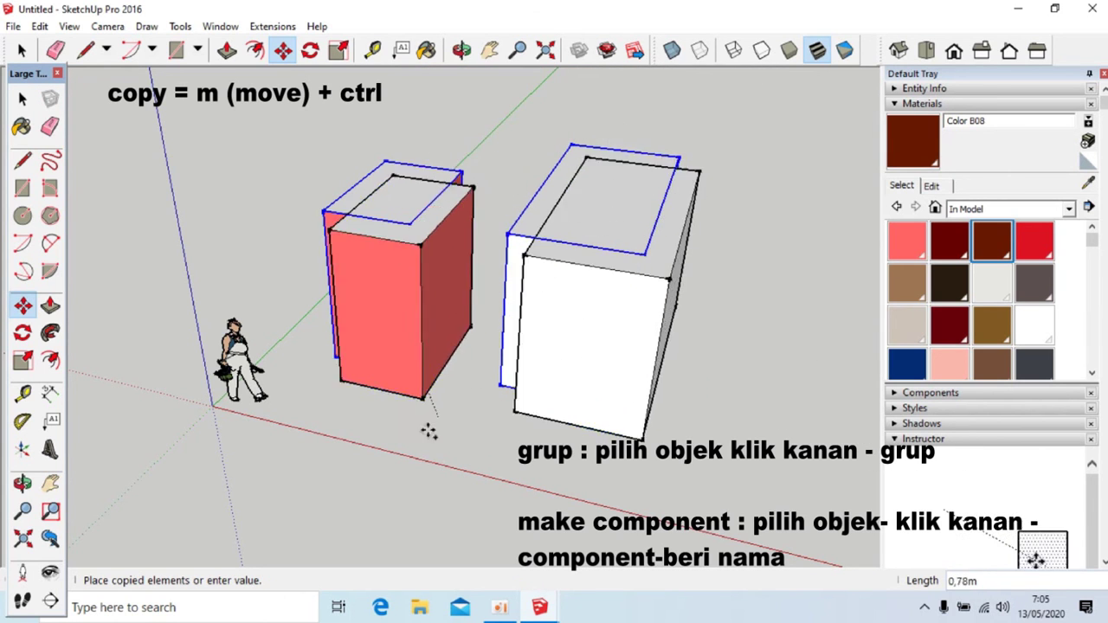
scroll(312, 537, down, 5)
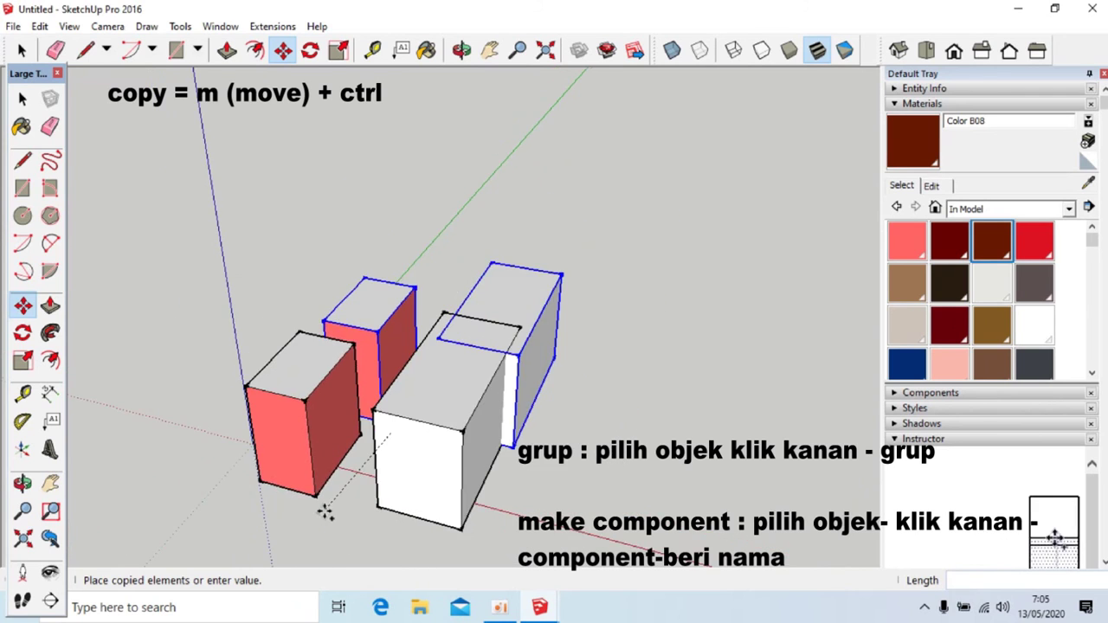
click(635, 496)
middle_drag(547, 497, 599, 389)
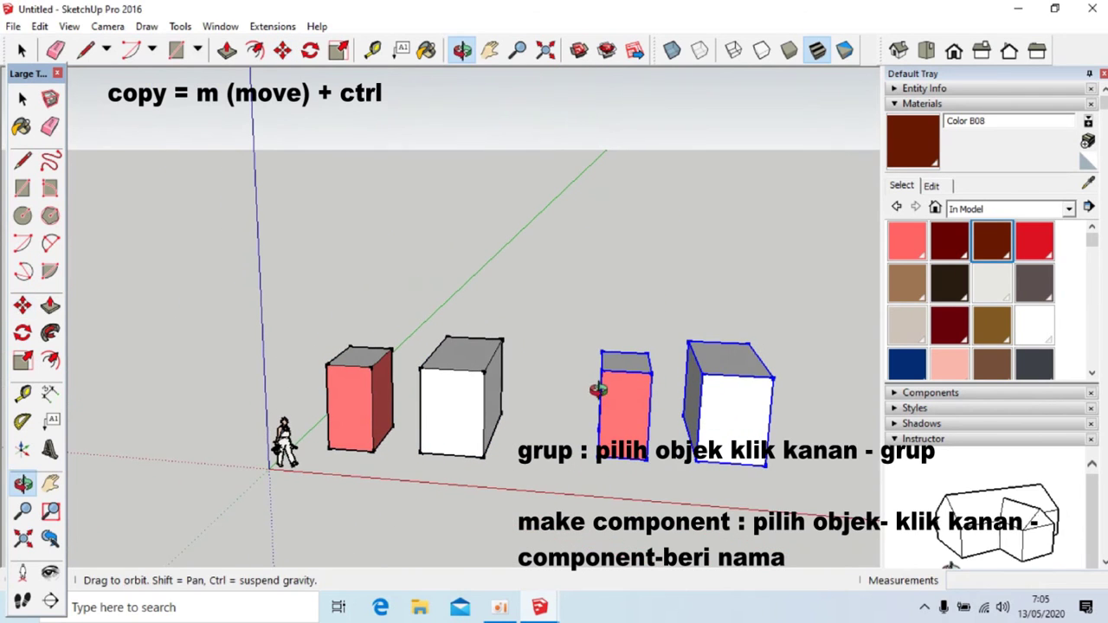
click(20, 100)
scroll(542, 471, up, 3)
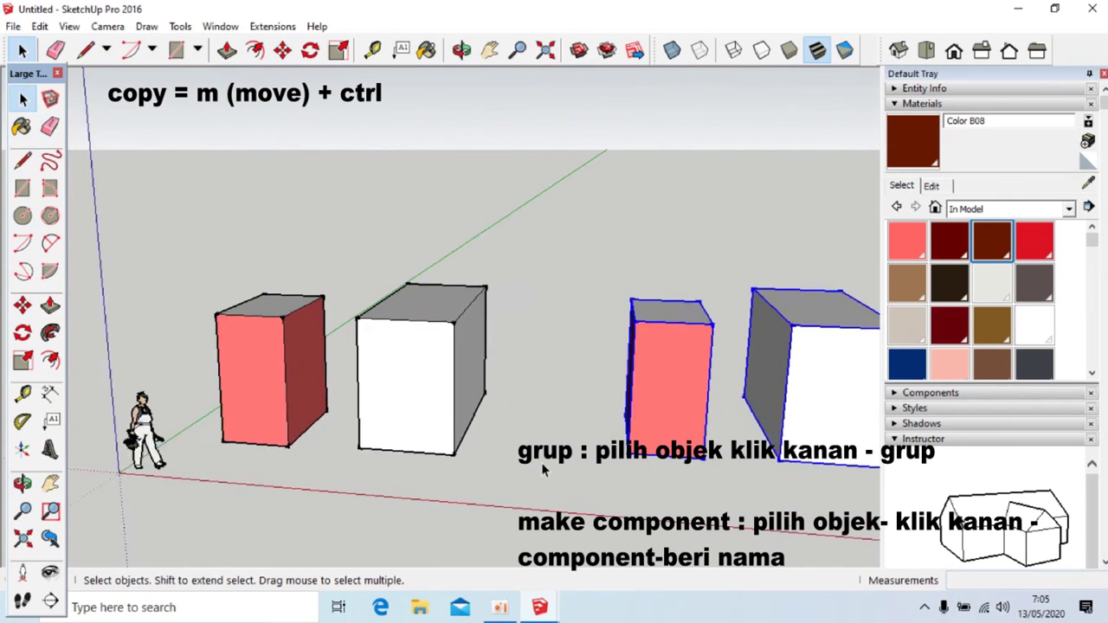
middle_drag(542, 470, 508, 506)
scroll(410, 357, down, 2)
middle_drag(410, 357, 562, 416)
click(450, 460)
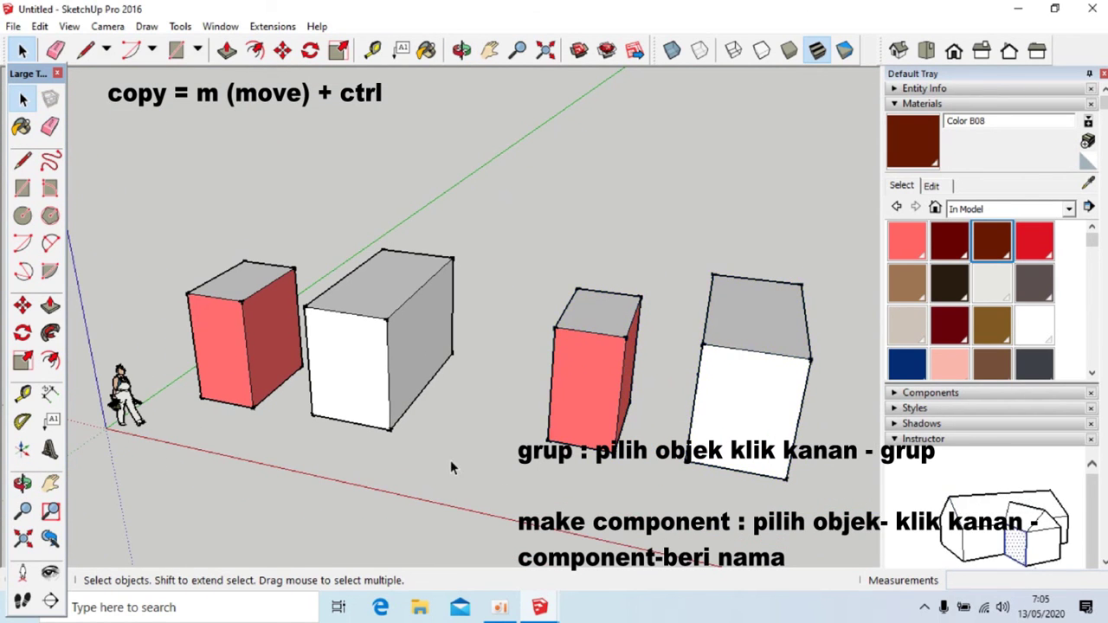
- Open the original painted group, paint its top face with Lisanne_Boot_Sole_02 and close the group
middle_drag(450, 459, 294, 398)
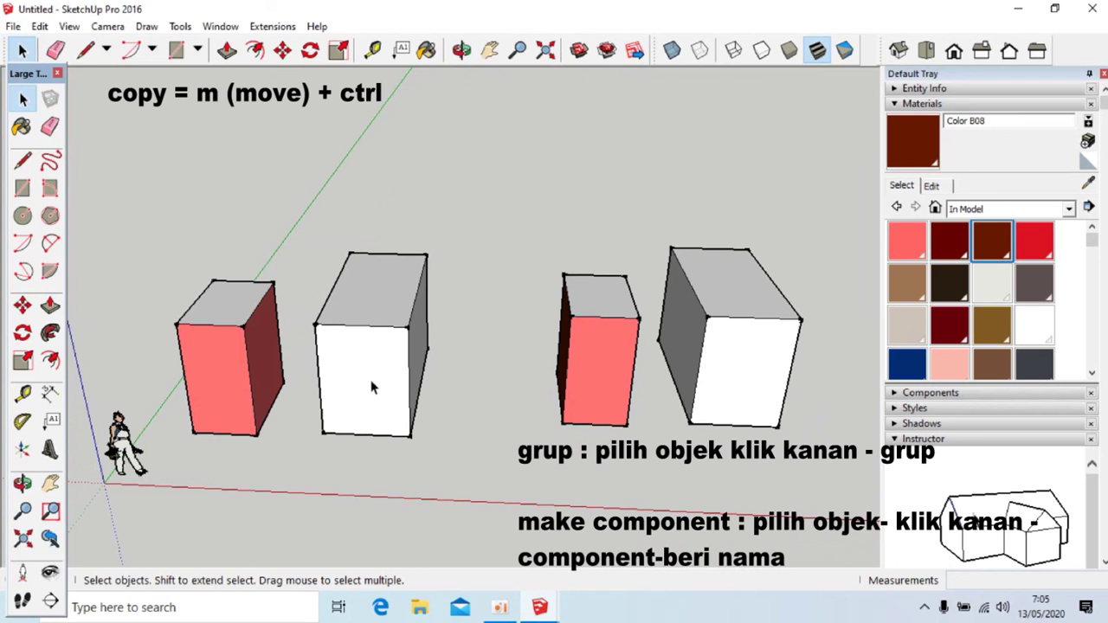
double_click(232, 365)
middle_drag(220, 342, 133, 317)
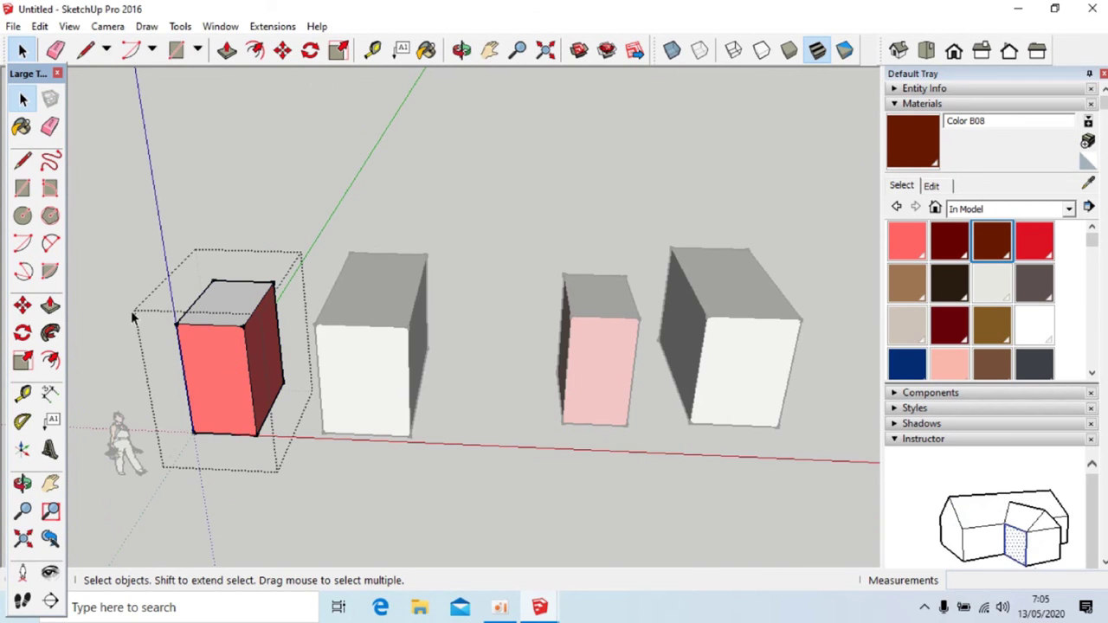
scroll(134, 317, up, 3)
click(265, 299)
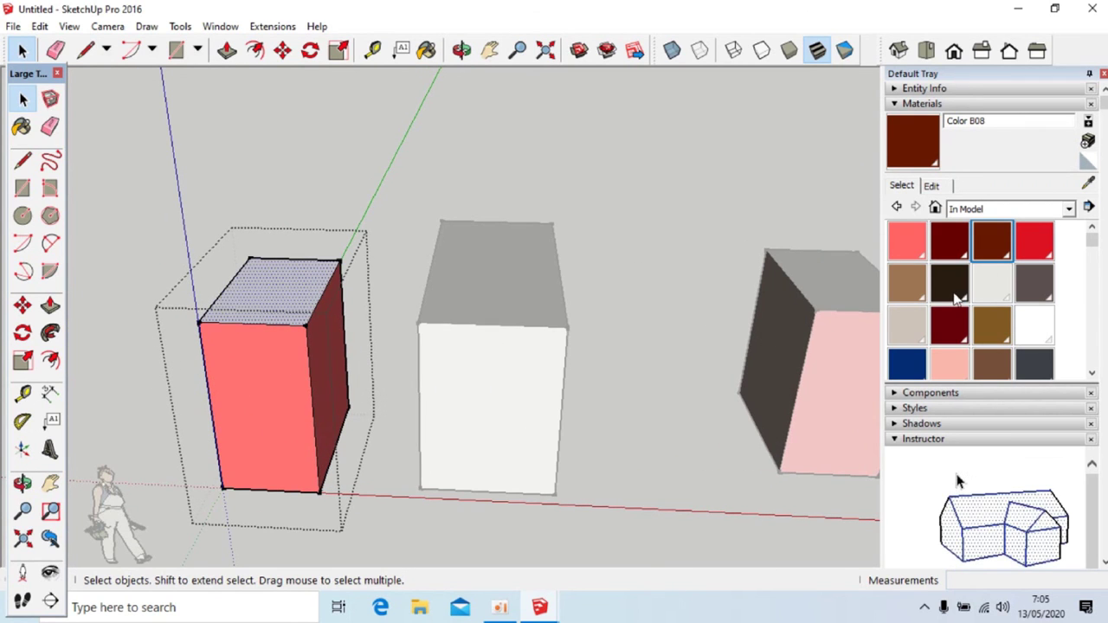
click(956, 297)
click(286, 292)
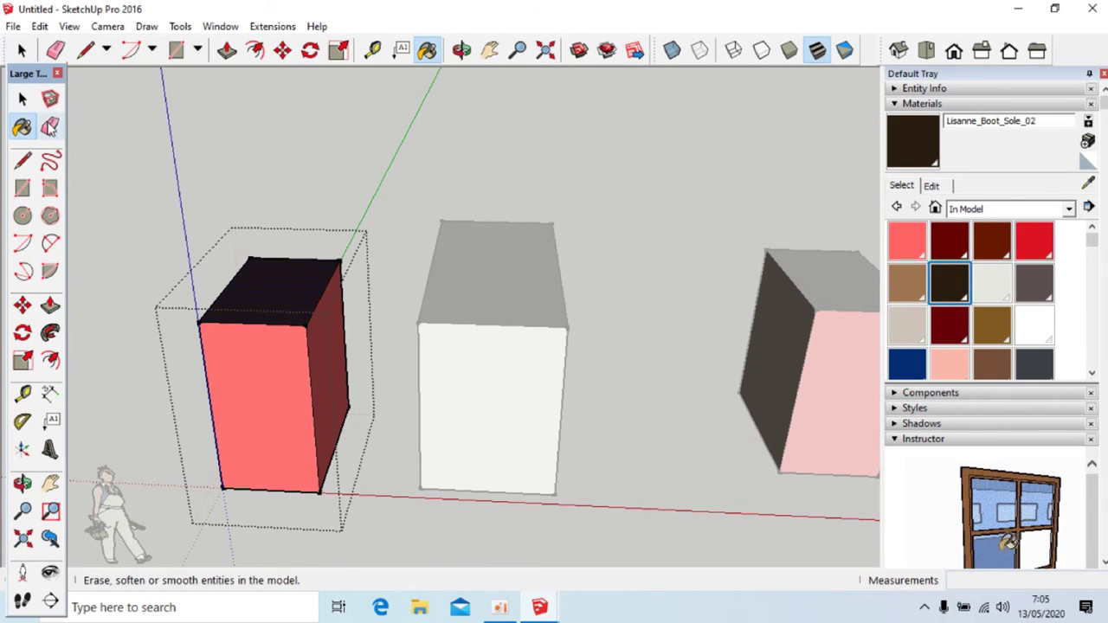
click(22, 98)
click(193, 198)
scroll(455, 366, down, 2)
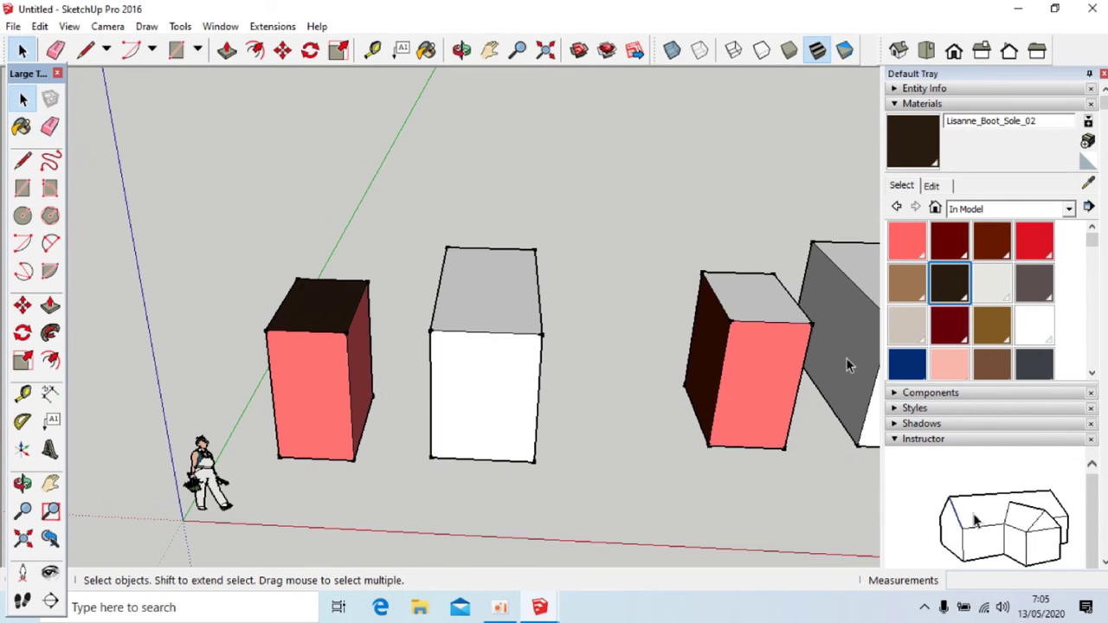
middle_drag(762, 354, 641, 361)
middle_drag(754, 421, 453, 397)
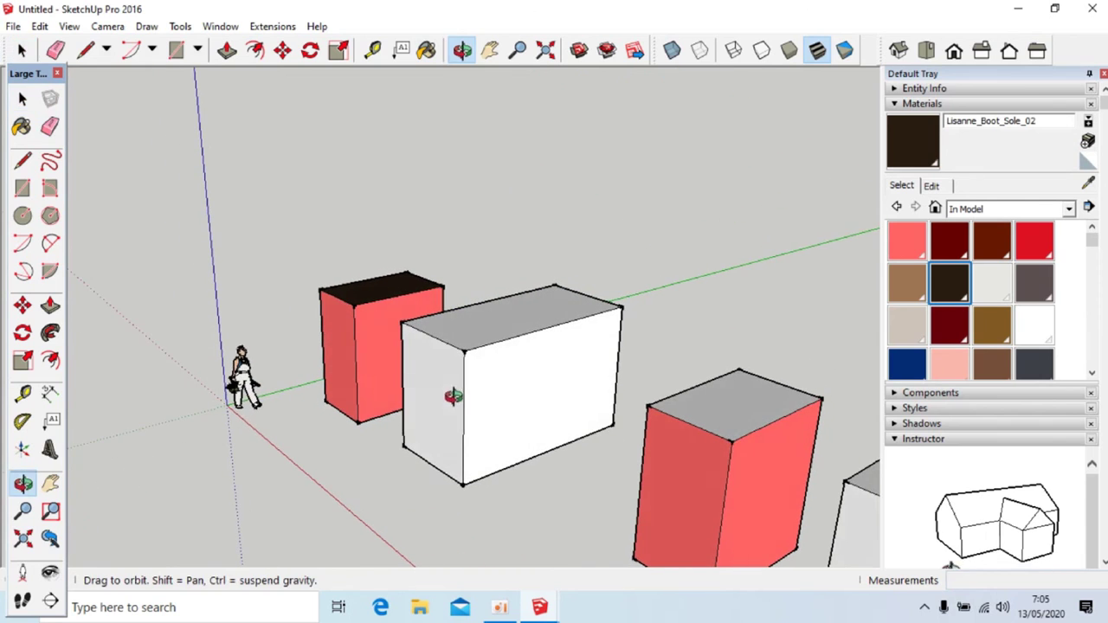
middle_drag(569, 438, 555, 407)
scroll(762, 352, up, 3)
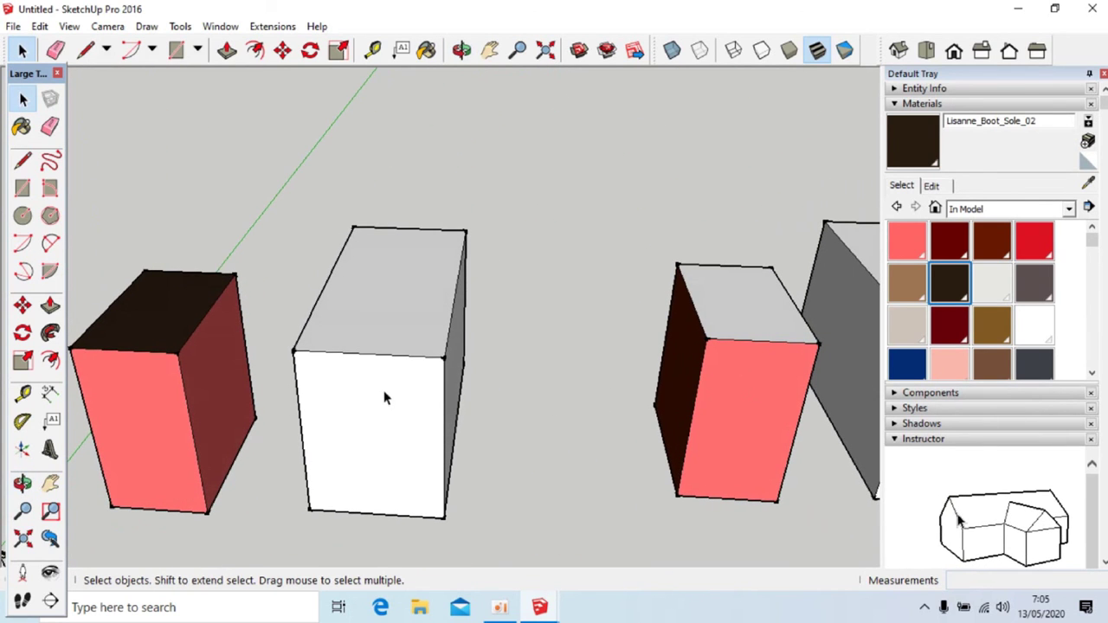
- Open the original white component, paint its top and front faces with Lisanne_Boot_Sole_02 and close the component
click(386, 336)
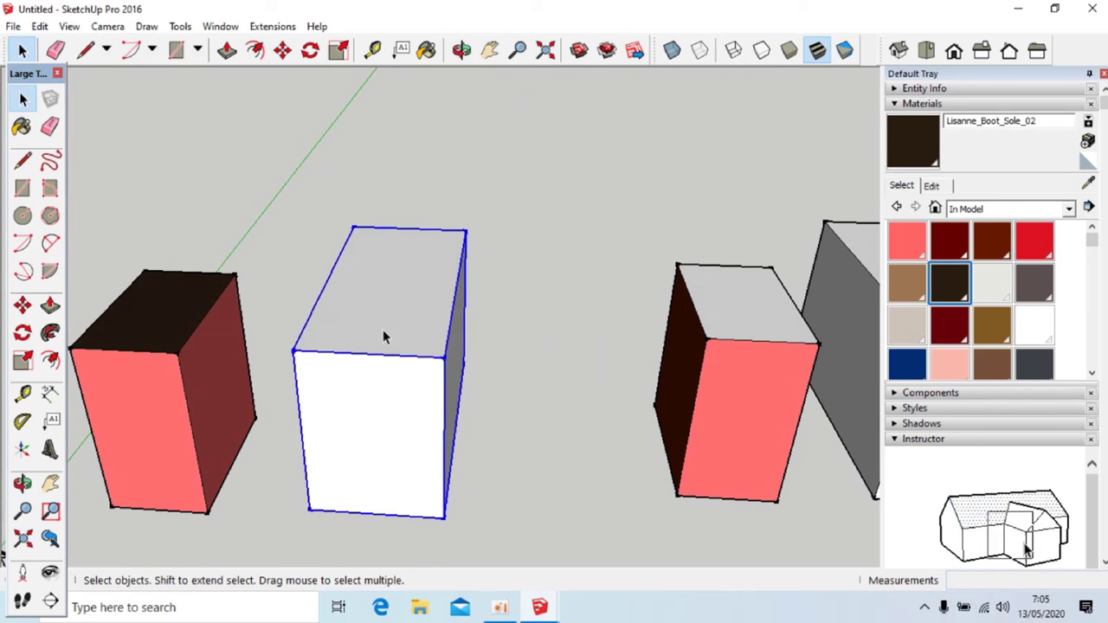
double_click(385, 336)
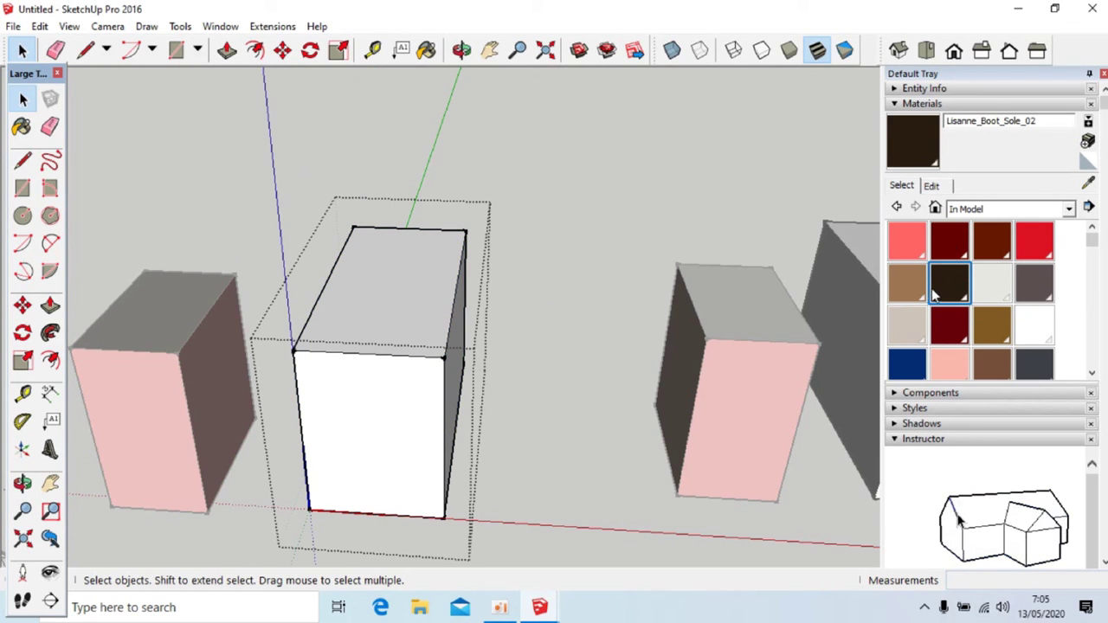
click(949, 283)
click(398, 305)
click(392, 387)
scroll(355, 364, down, 3)
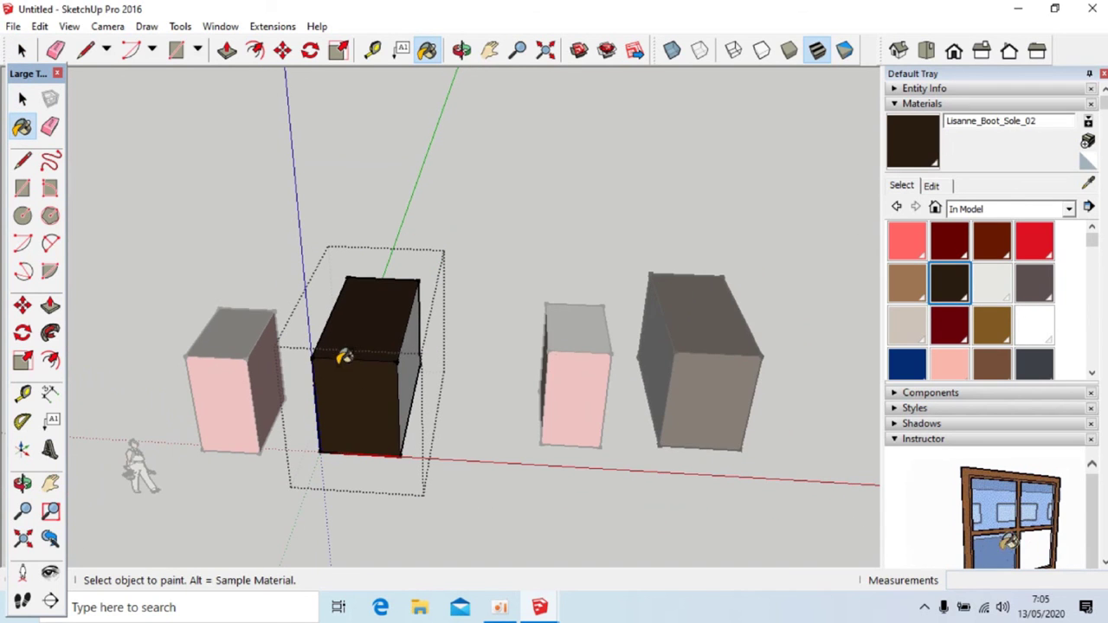
click(24, 100)
click(27, 105)
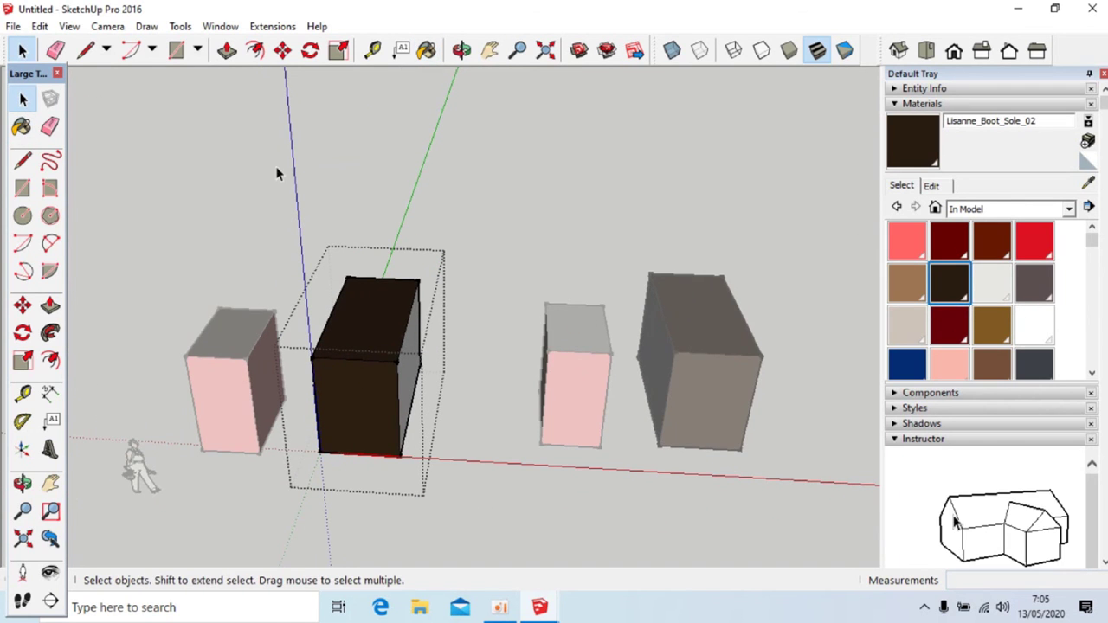
click(277, 170)
- Examine the painted original component, its copy and the two groups from several angles to compare how the paint edits carried over
scroll(690, 376, up, 3)
middle_drag(725, 403, 445, 370)
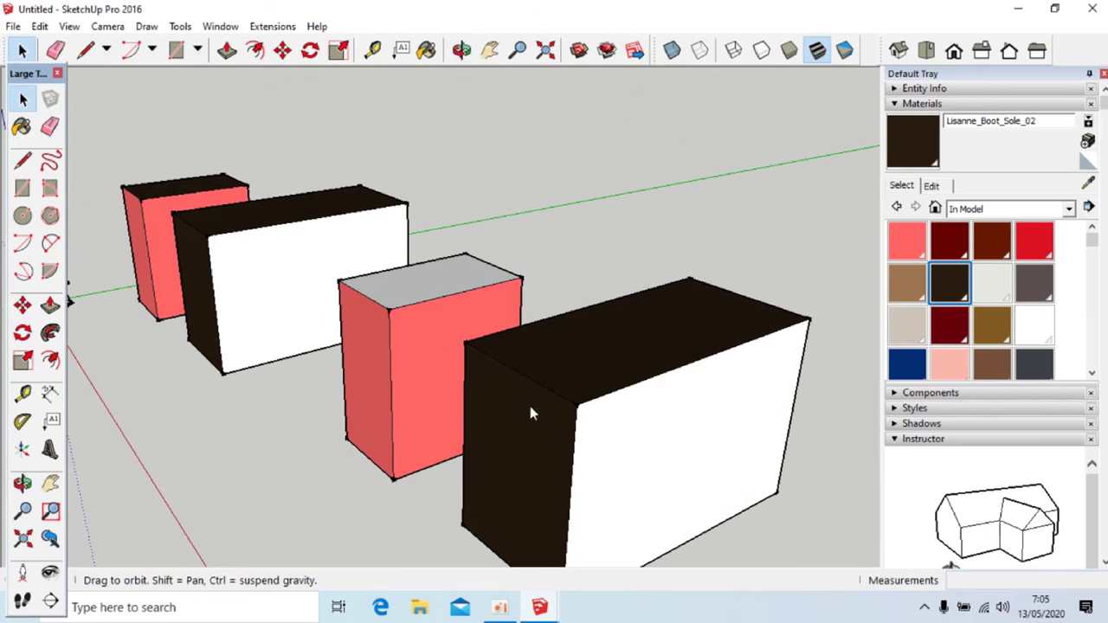
middle_drag(530, 406, 747, 363)
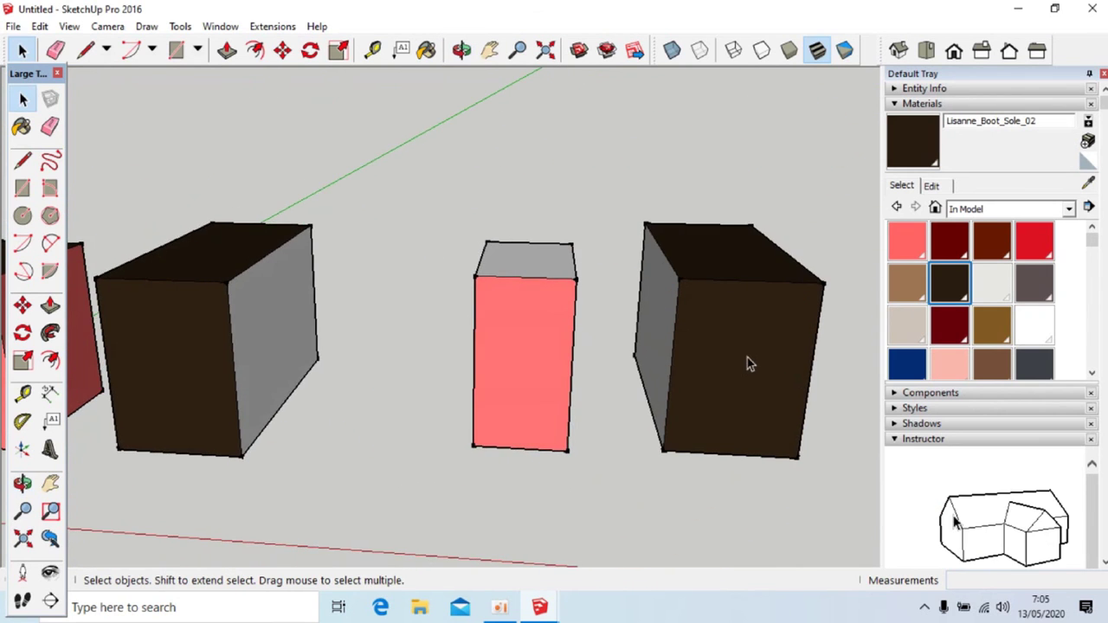
scroll(715, 369, down, 3)
middle_drag(425, 401, 509, 436)
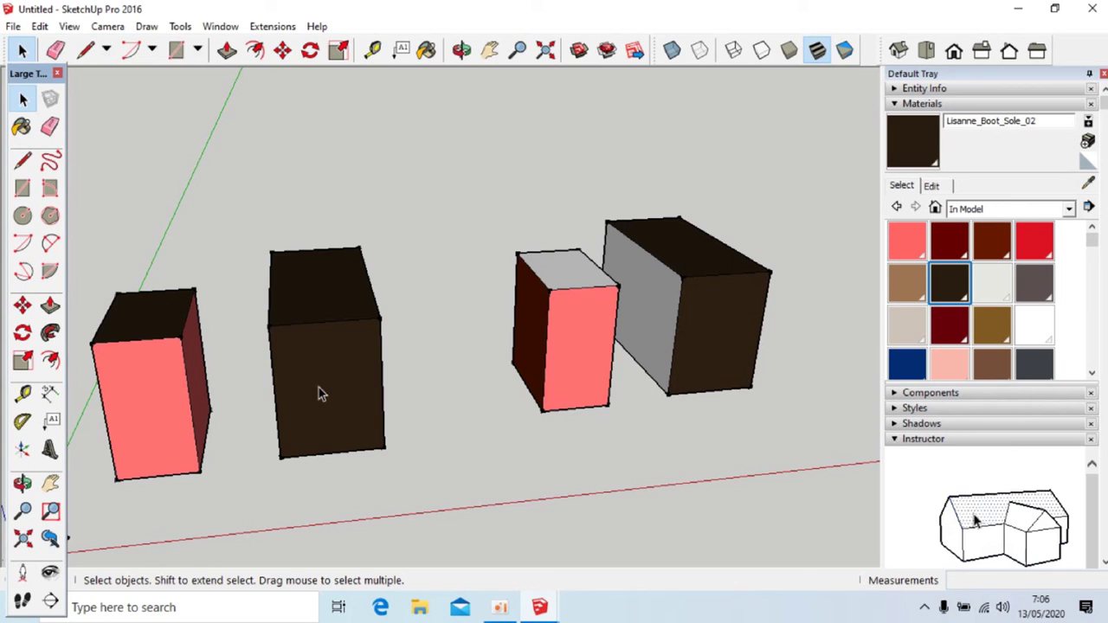
middle_drag(343, 391, 303, 381)
scroll(305, 372, up, 3)
click(309, 356)
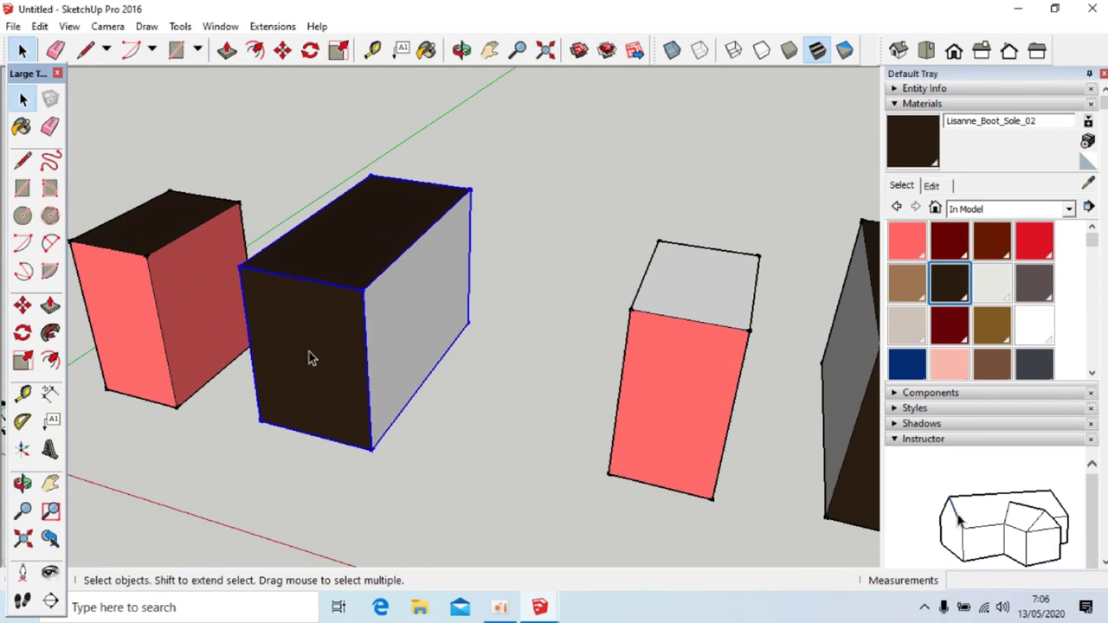
scroll(305, 327, down, 2)
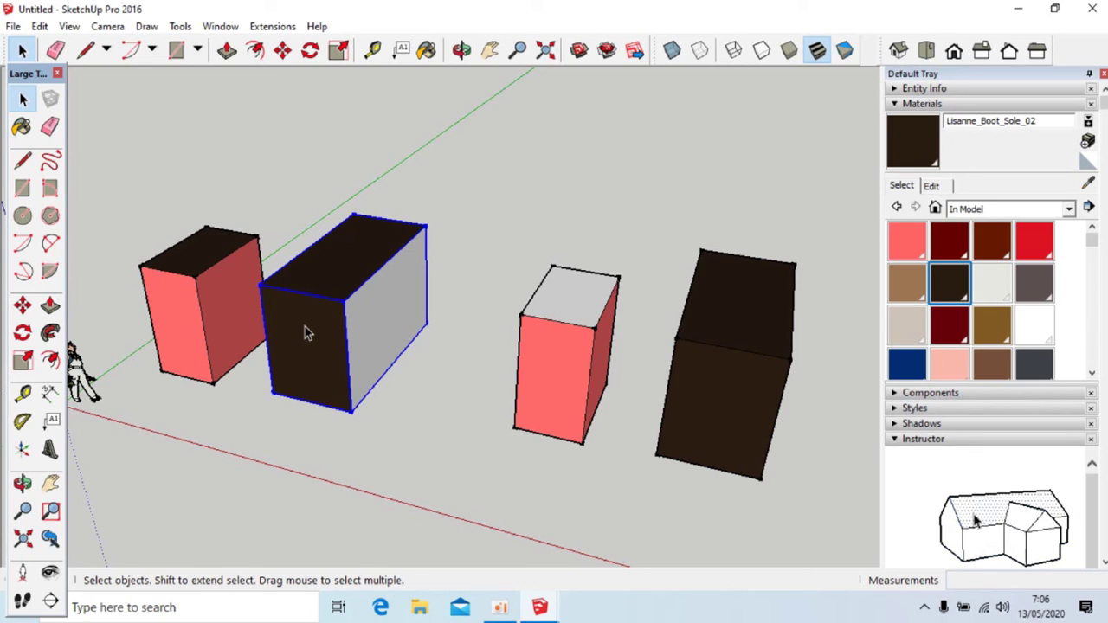
- Select the original group, original component, copied group and copied component in turn to compare each original with its copy
click(190, 313)
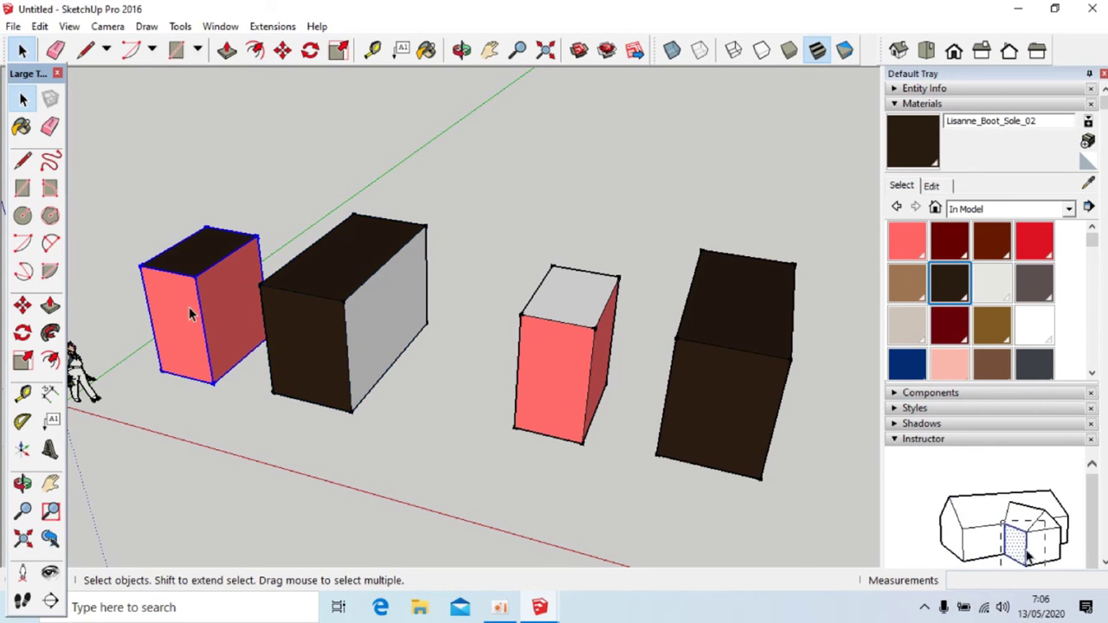
click(327, 328)
click(547, 364)
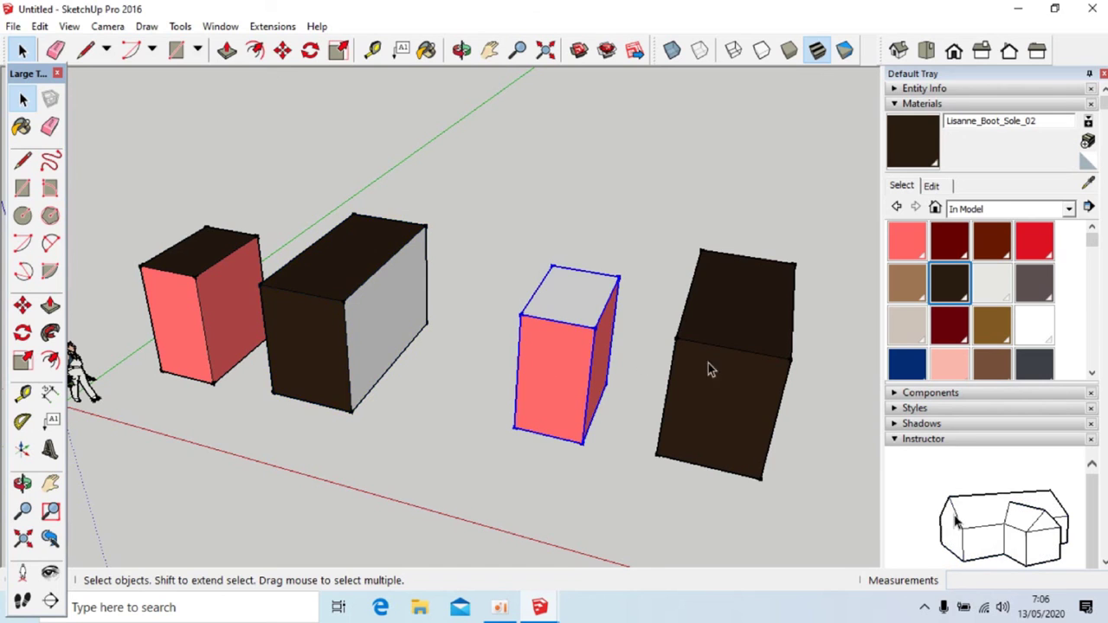
click(707, 371)
scroll(523, 372, down, 3)
scroll(363, 394, up, 1)
scroll(364, 395, up, 1)
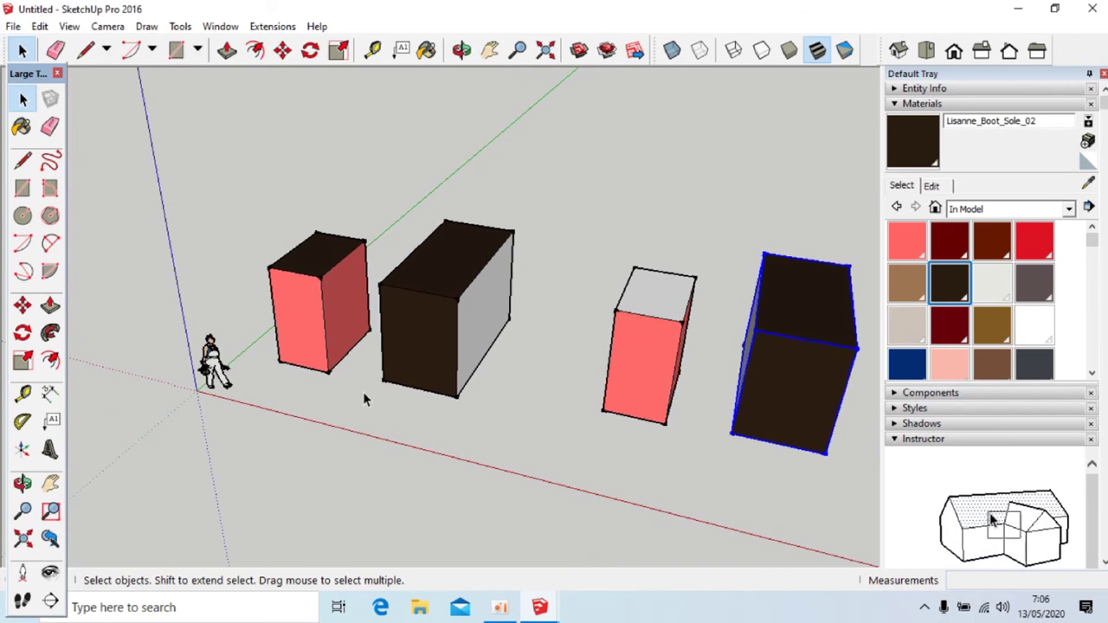
middle_drag(365, 398, 498, 423)
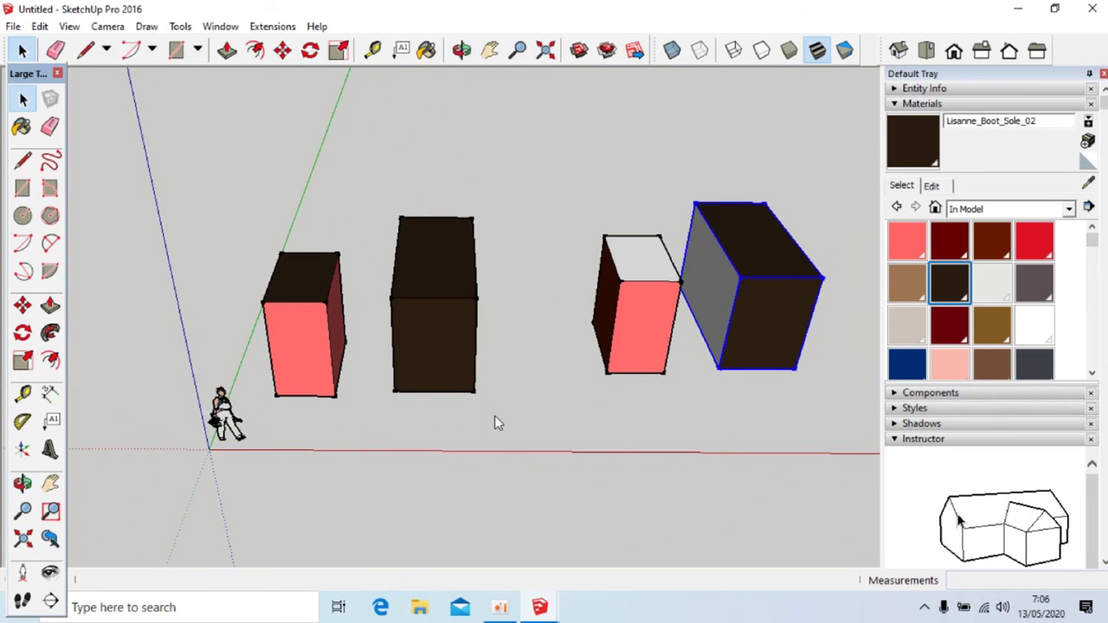